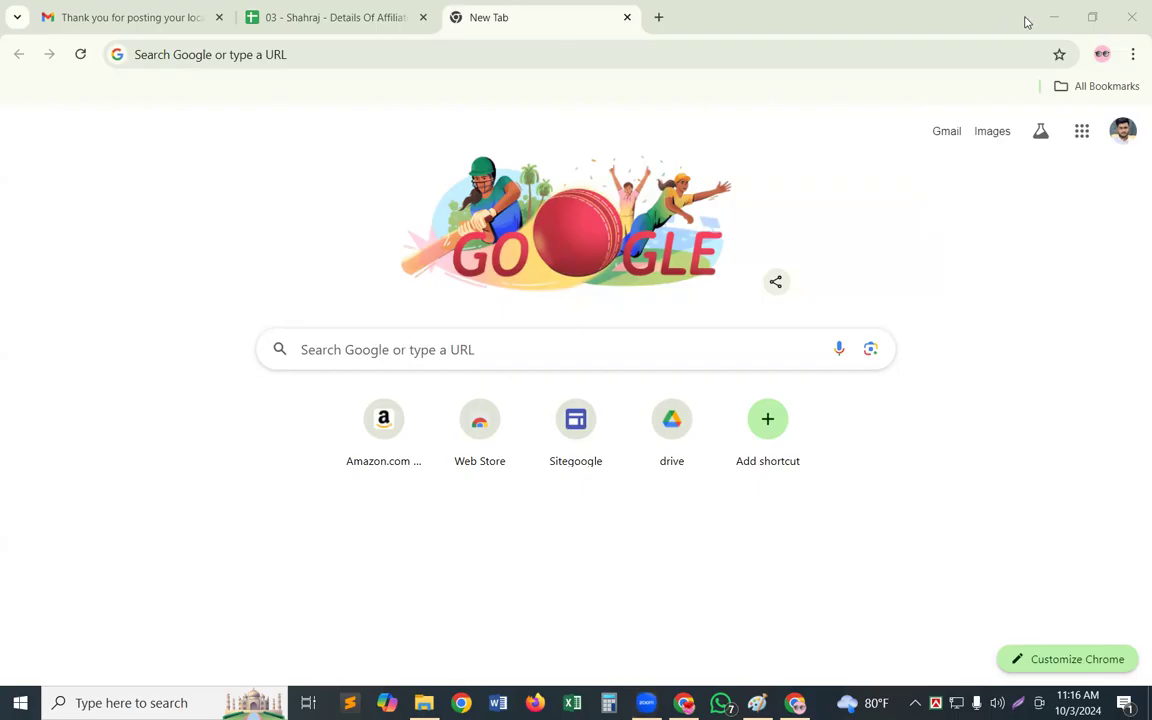
{"action": "left_click", "coordinate": [417, 352]}
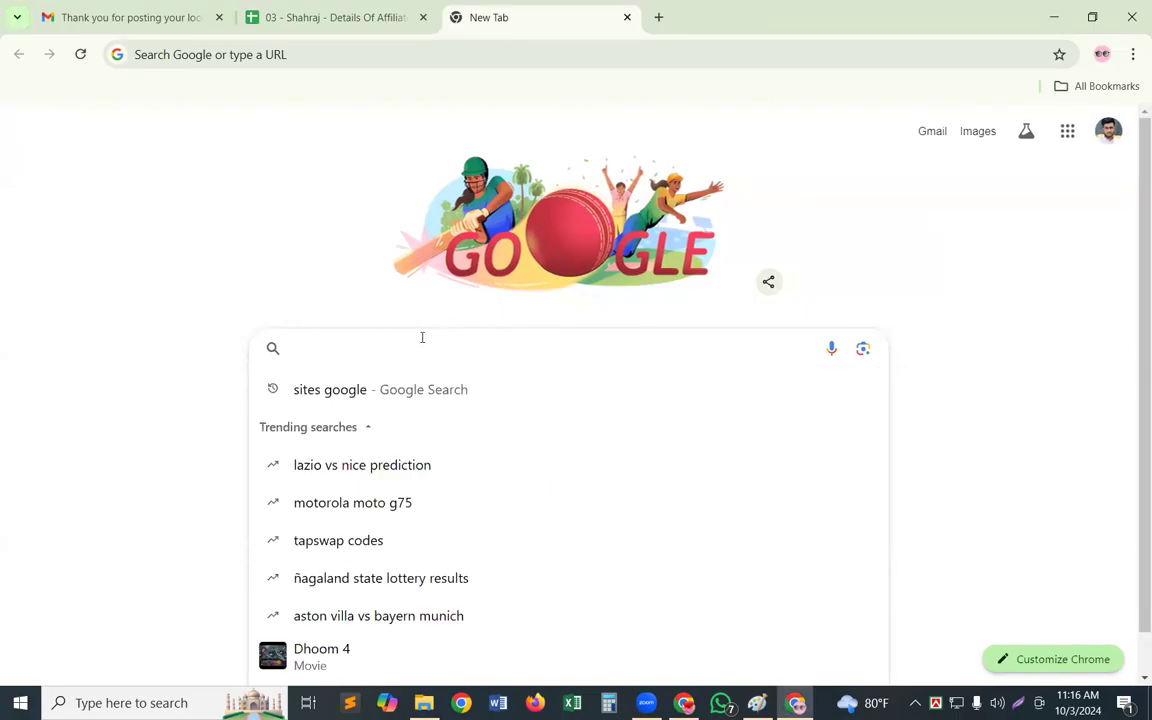
{"action": "type", "text": "http://www.usaonlineclassifieds.com/"}
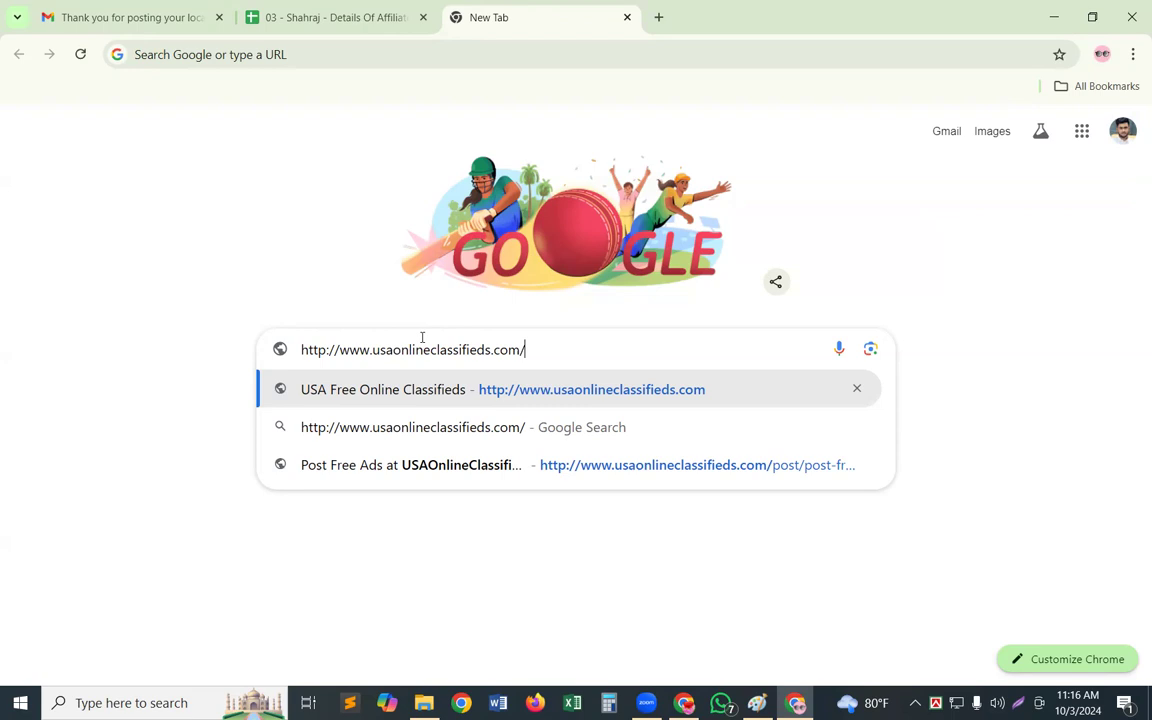
{"action": "key", "text": "Return"}
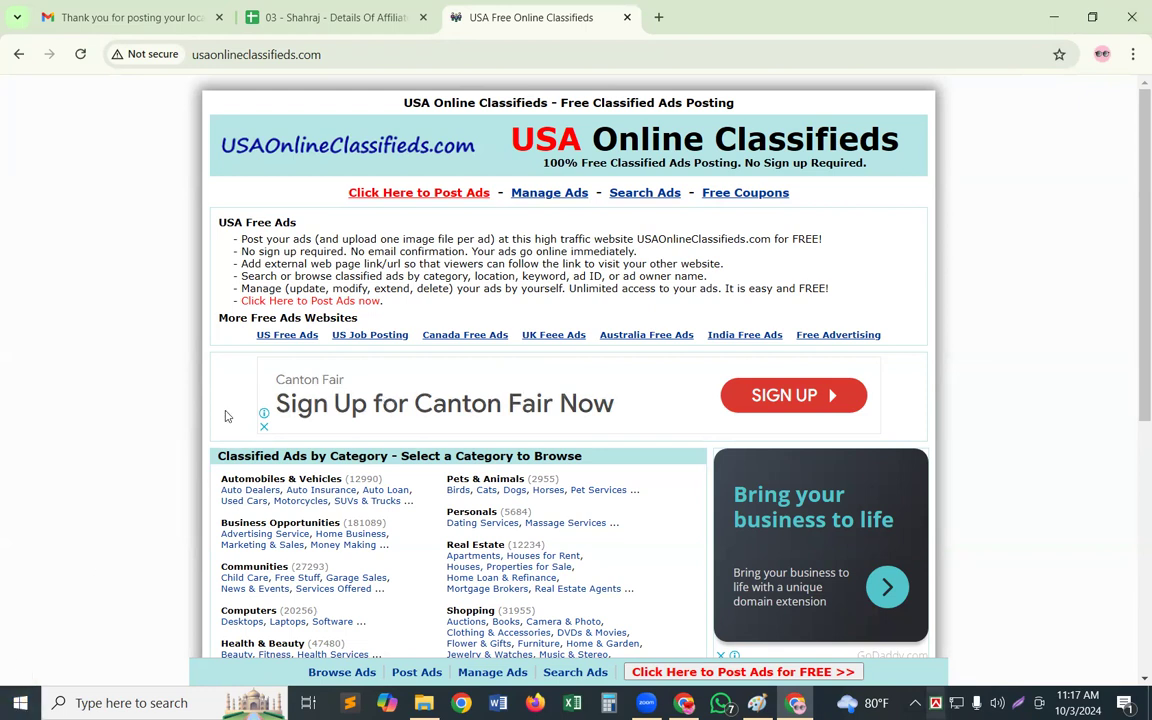
{"action": "left_click", "coordinate": [433, 198]}
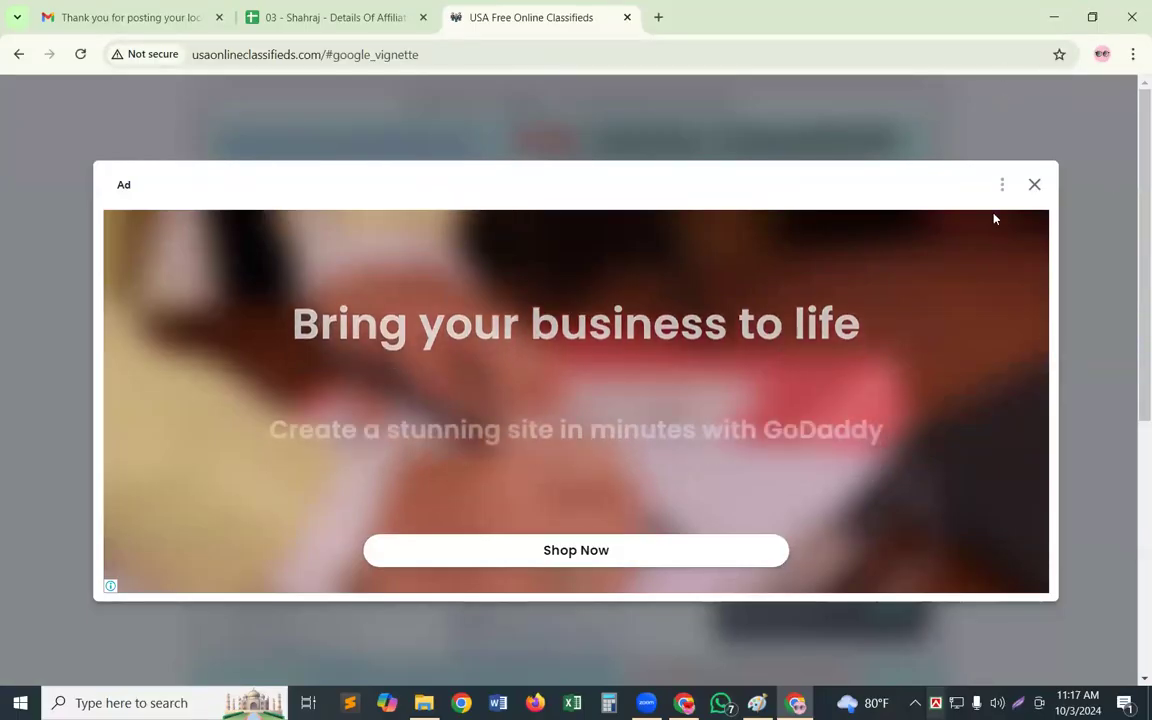
{"action": "left_click", "coordinate": [1035, 186]}
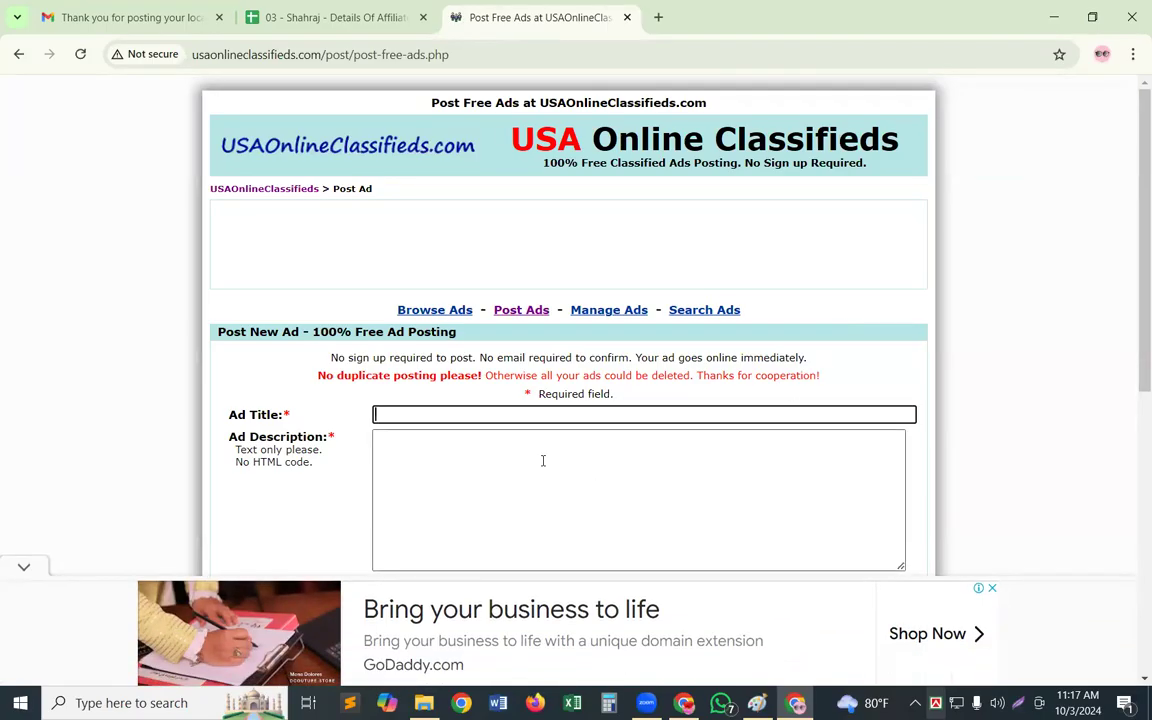
Switch to the affiliate marketing spreadsheet and open the Google Sites link for laptop NO - 01 in cell C2
{"action": "left_click", "coordinate": [333, 19]}
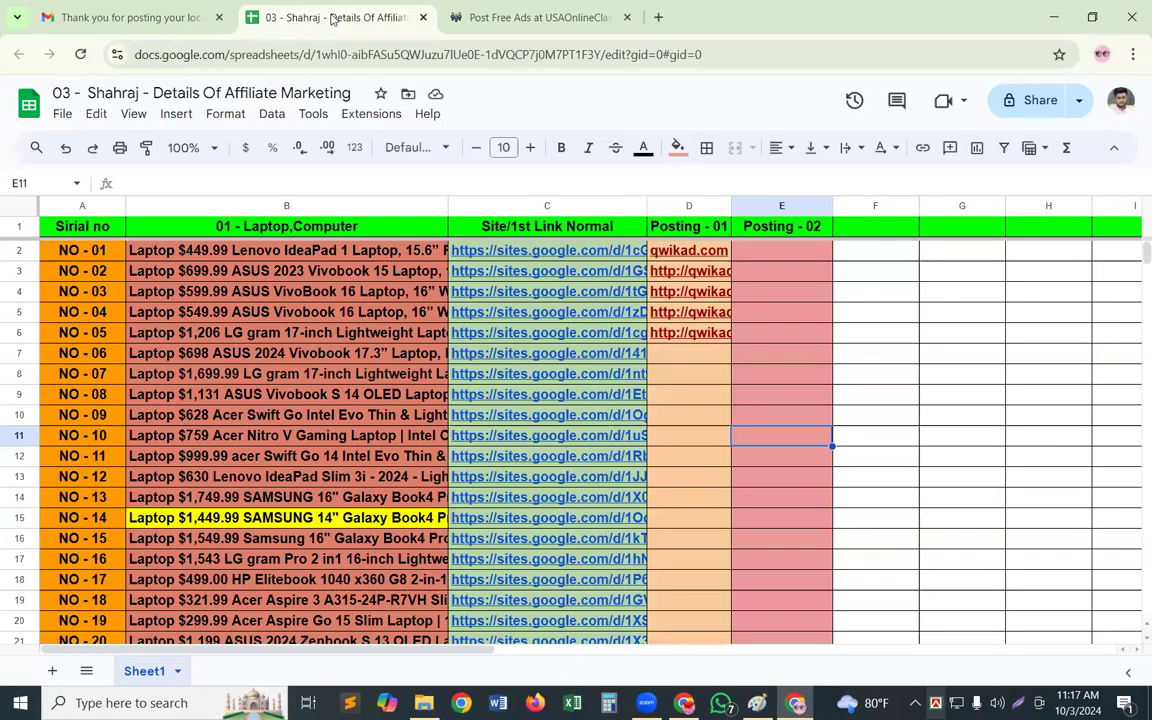
{"action": "left_click", "coordinate": [534, 256]}
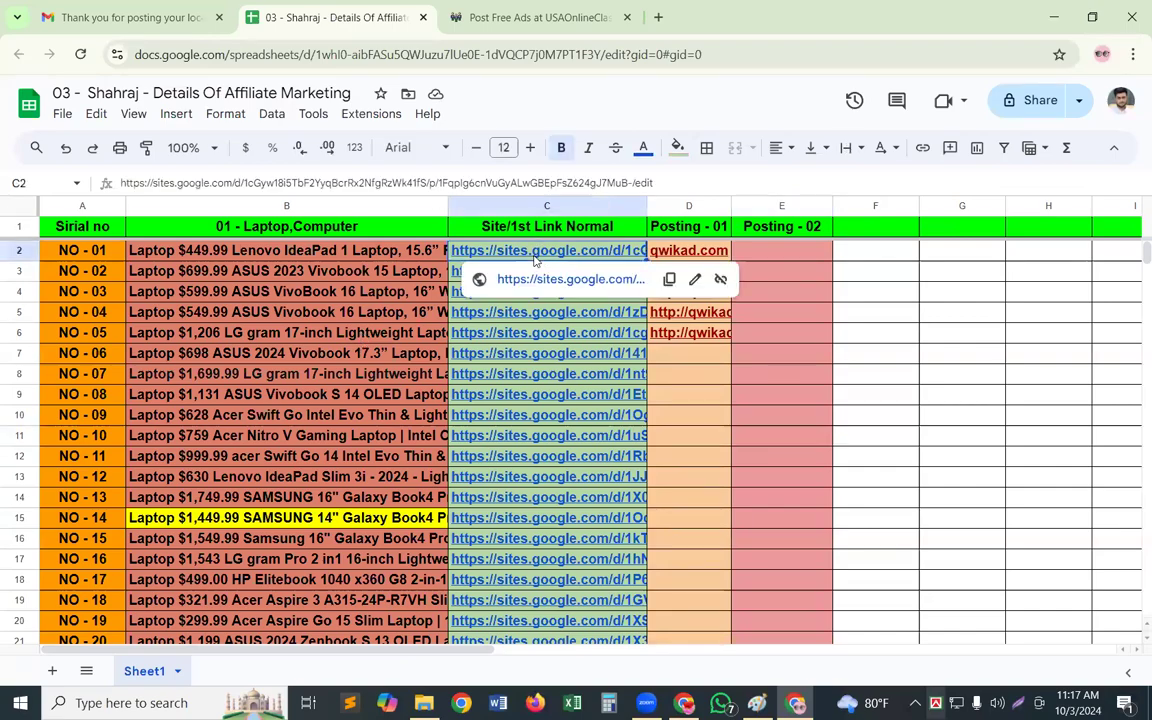
{"action": "left_click", "coordinate": [537, 281]}
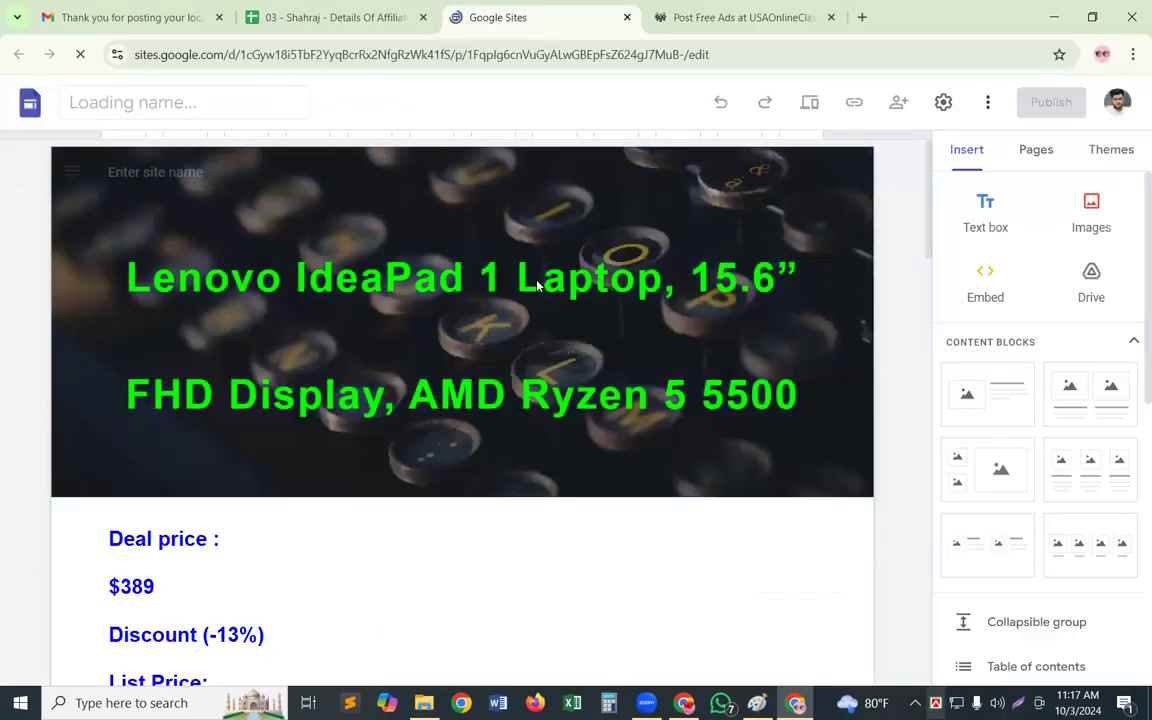
Copy the site page's heading "Lenovo IdeaPad 1 Laptop, 15.6” FHD Display, AMD Ryzen 5 5500" into the classified form's Ad Title
{"action": "left_click", "coordinate": [758, 353]}
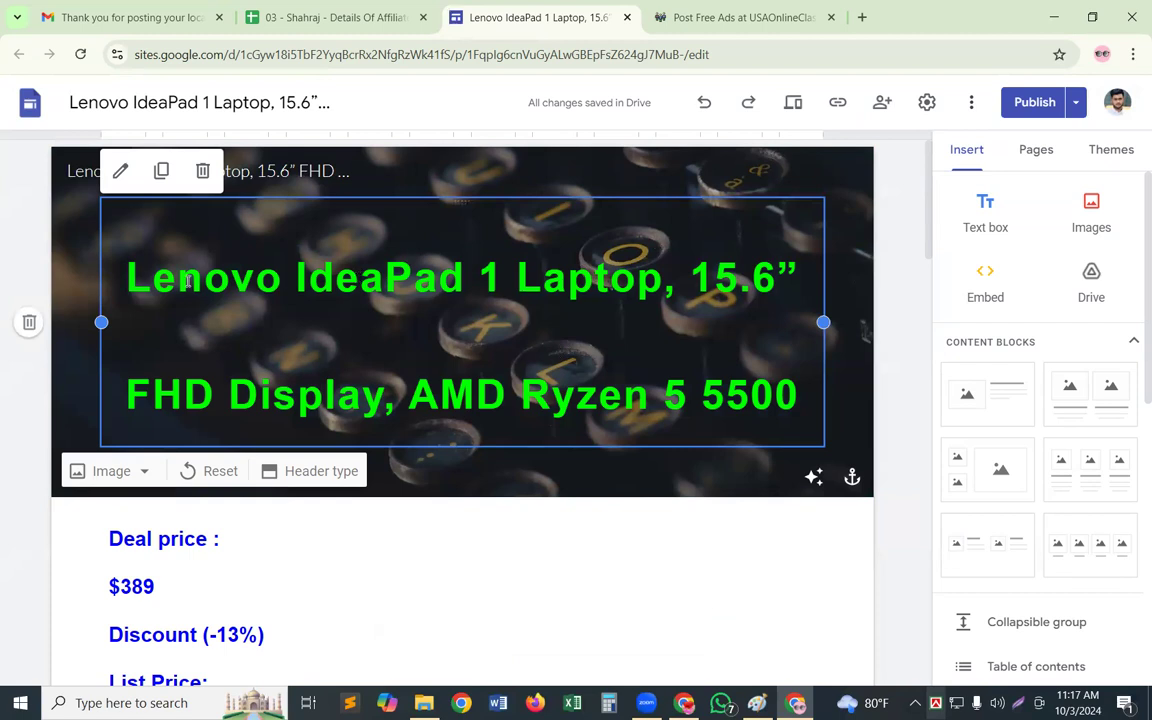
{"action": "left_click", "coordinate": [160, 250]}
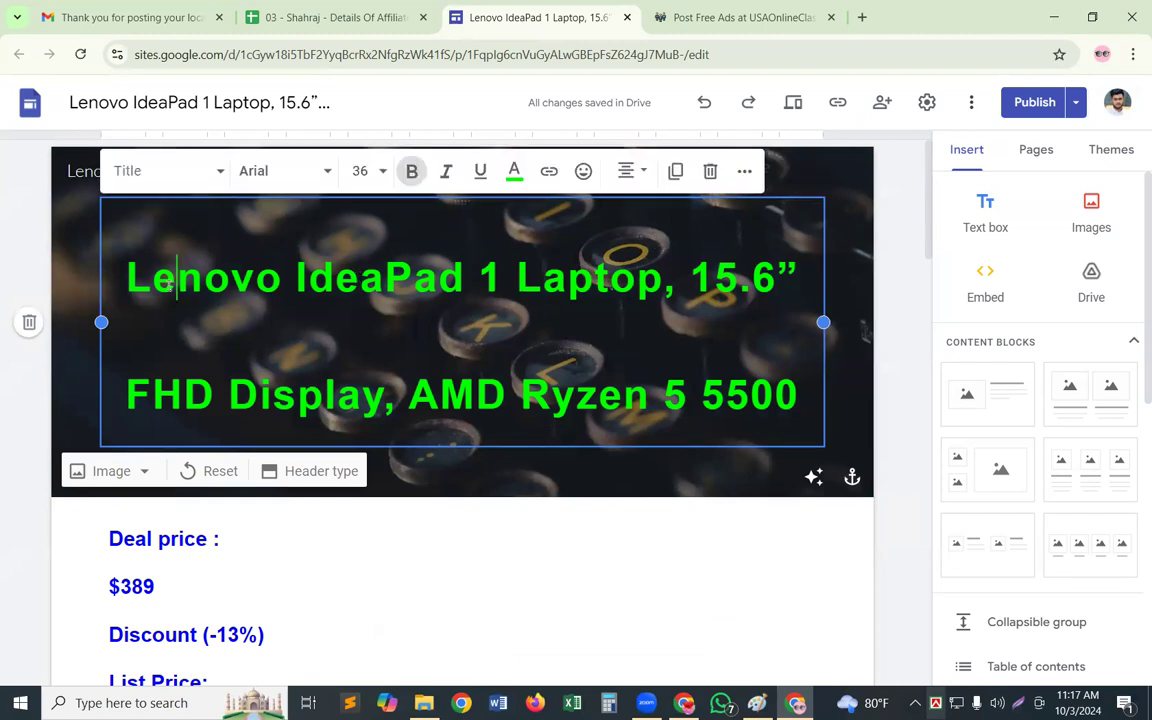
{"action": "key", "text": "ctrl+a"}
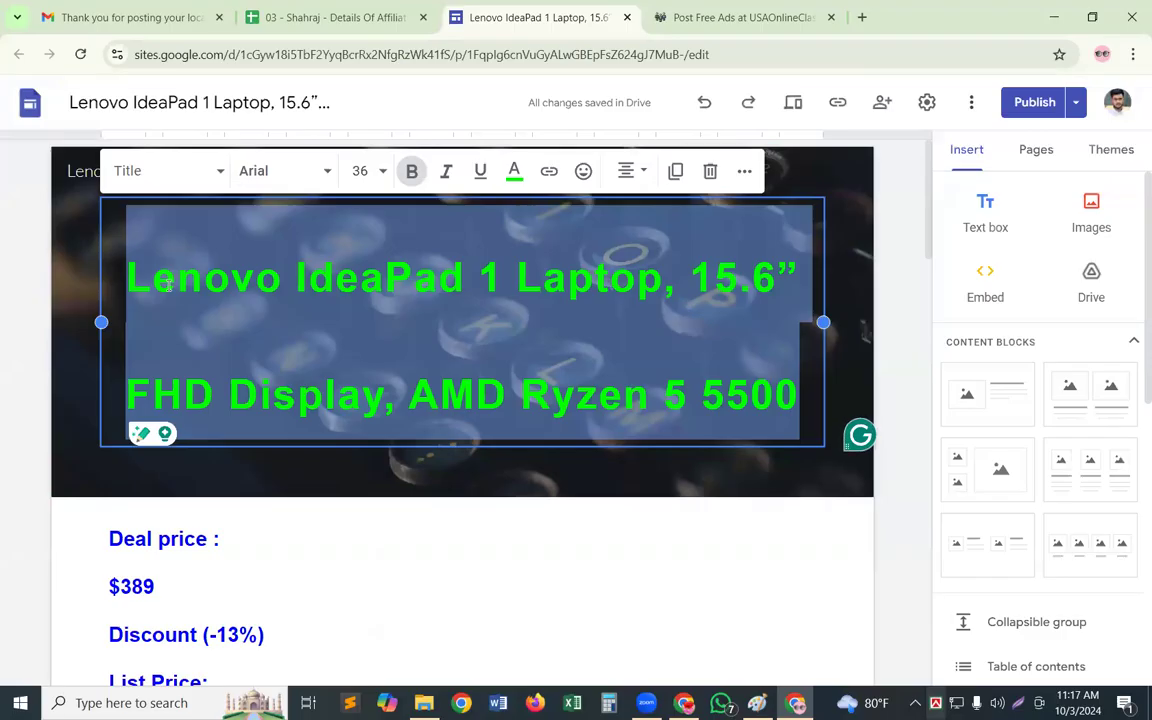
{"action": "left_click", "coordinate": [742, 17]}
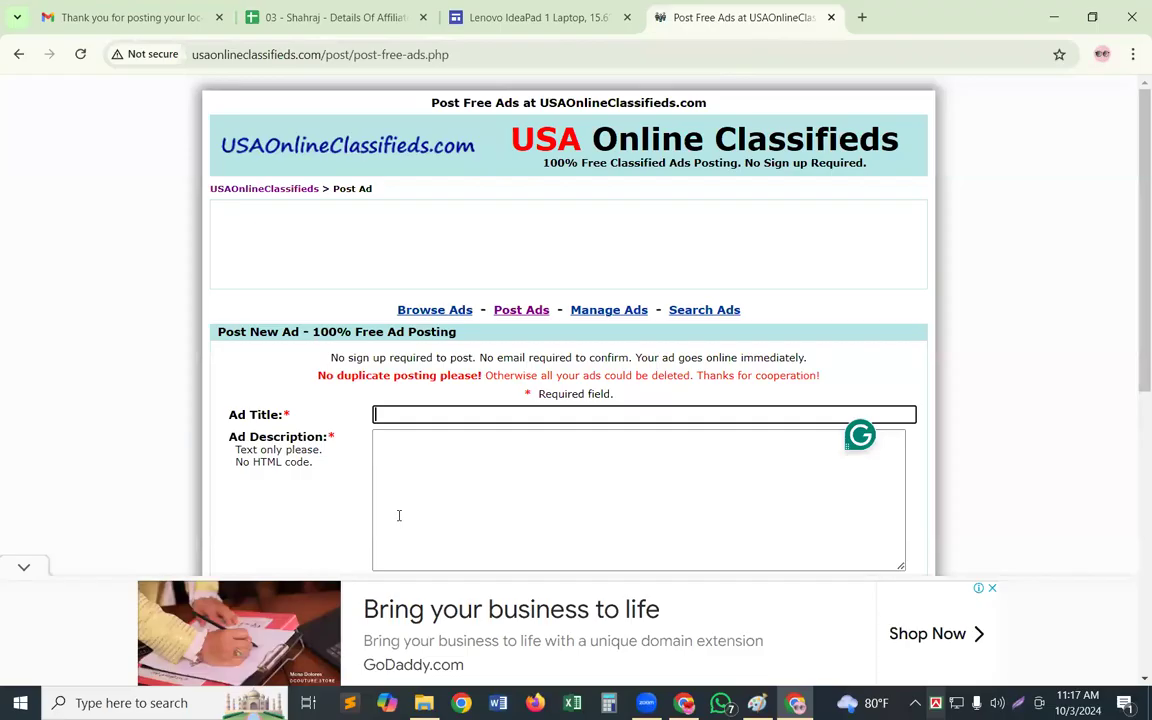
{"action": "left_click", "coordinate": [385, 410]}
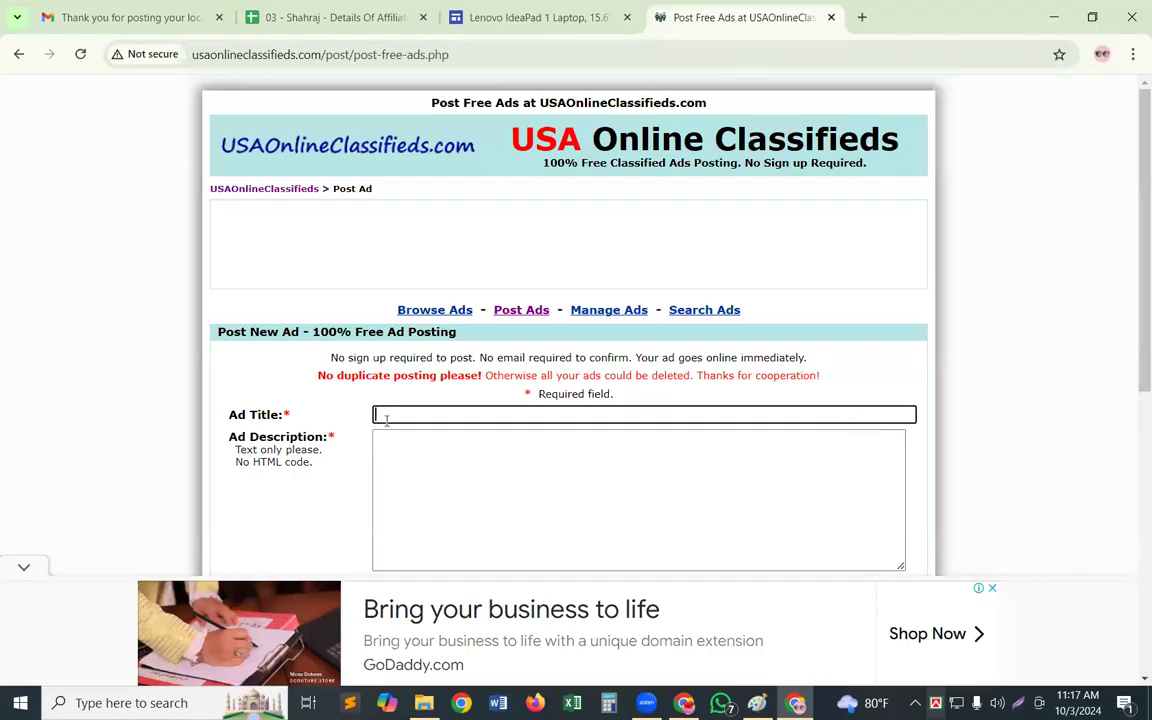
{"action": "type", "text": "Lenovo IdeaPad 1 Laptop, 15.6″ FHD Display, AMD Ryzen 5 5500"}
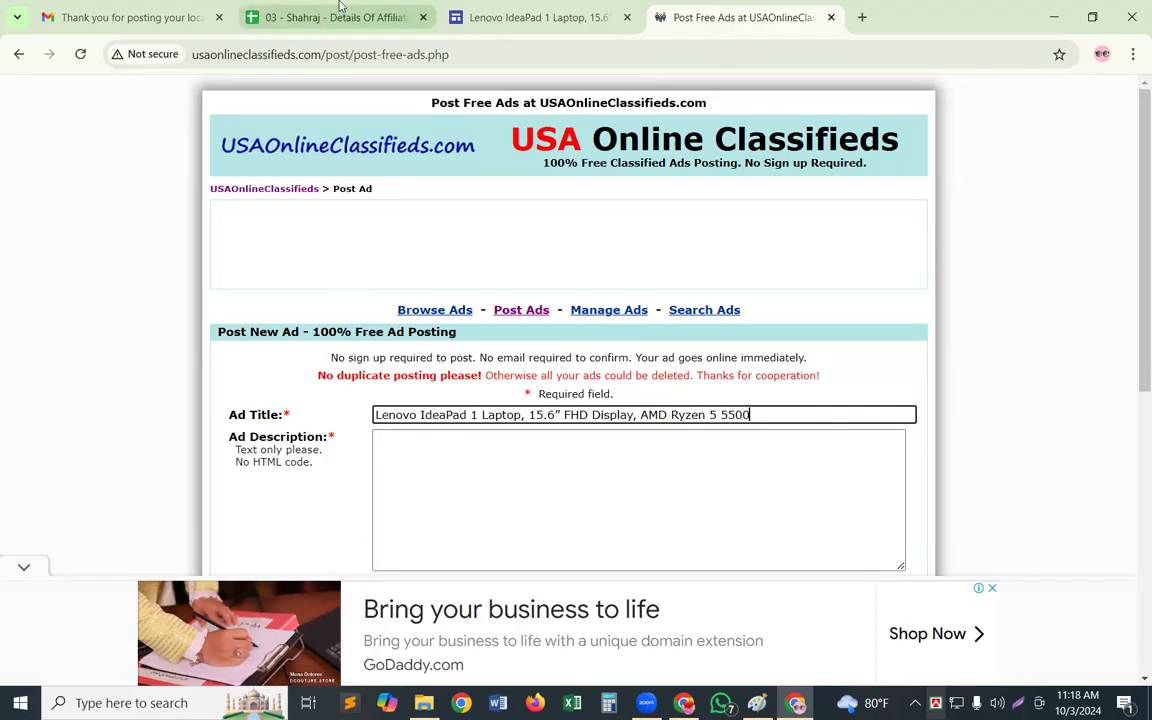
Return to the laptop's Google Sites page and follow its "This is an Amazon Product>>>" link through the redirect notice to Amazon
{"action": "left_click", "coordinate": [553, 12]}
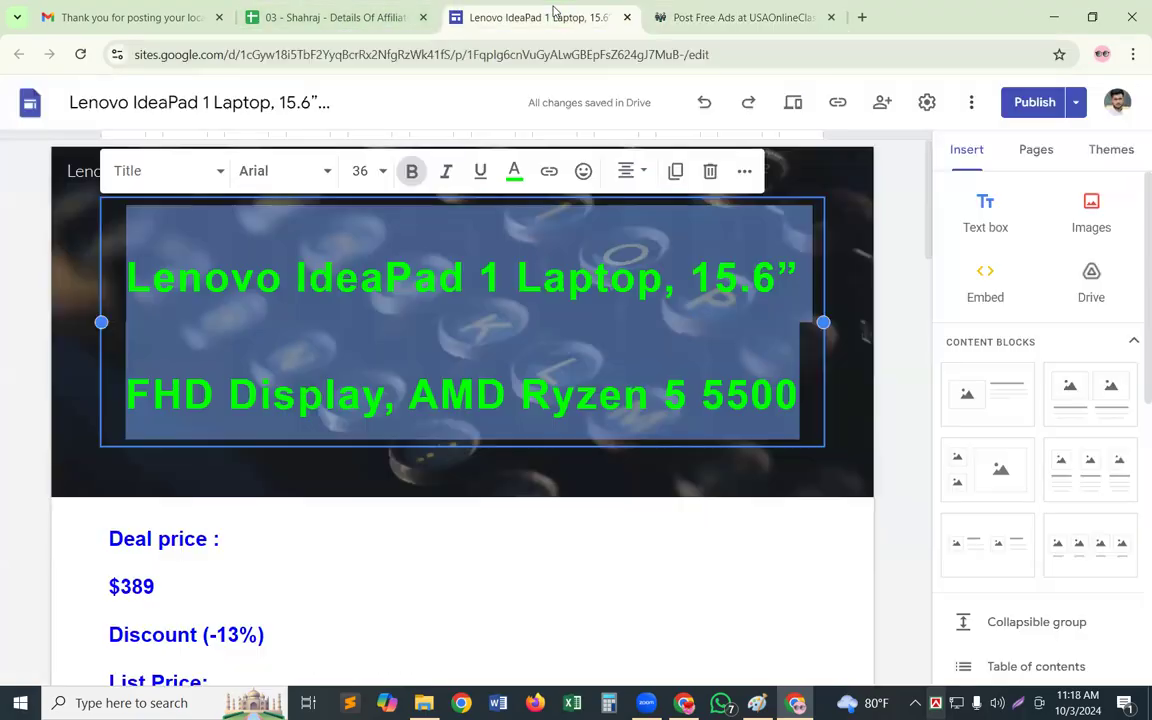
{"action": "scroll", "coordinate": [329, 492], "scroll_direction": "down", "scroll_amount": 3}
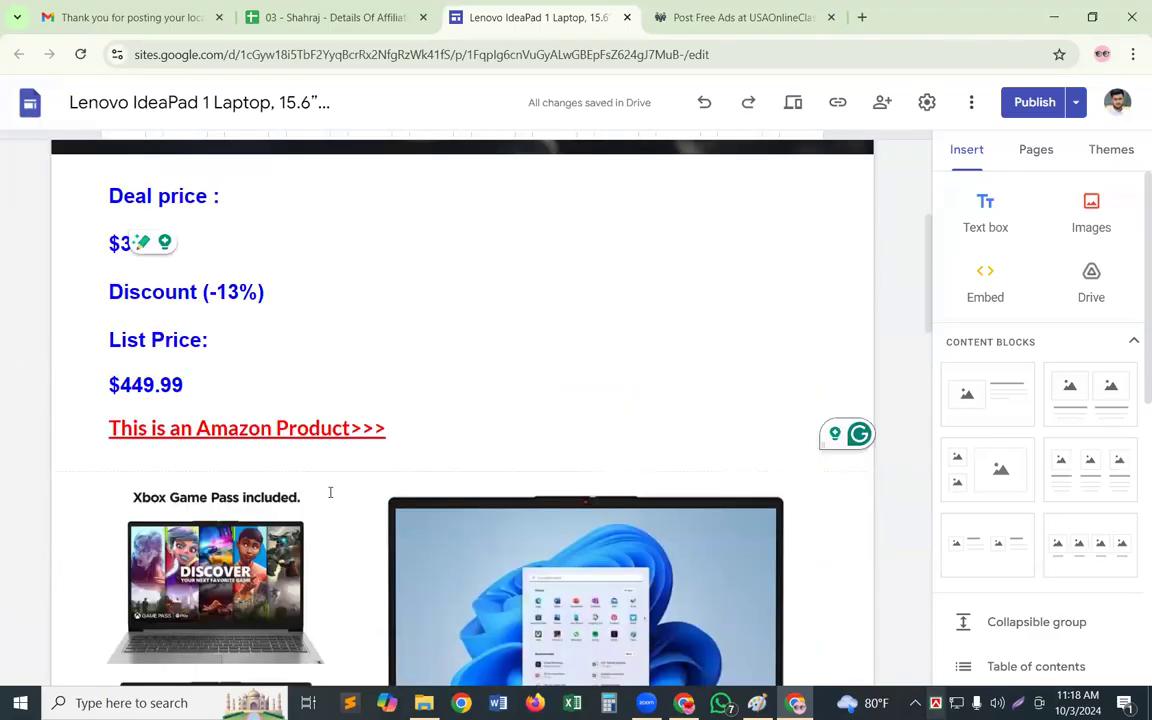
{"action": "left_click", "coordinate": [320, 428]}
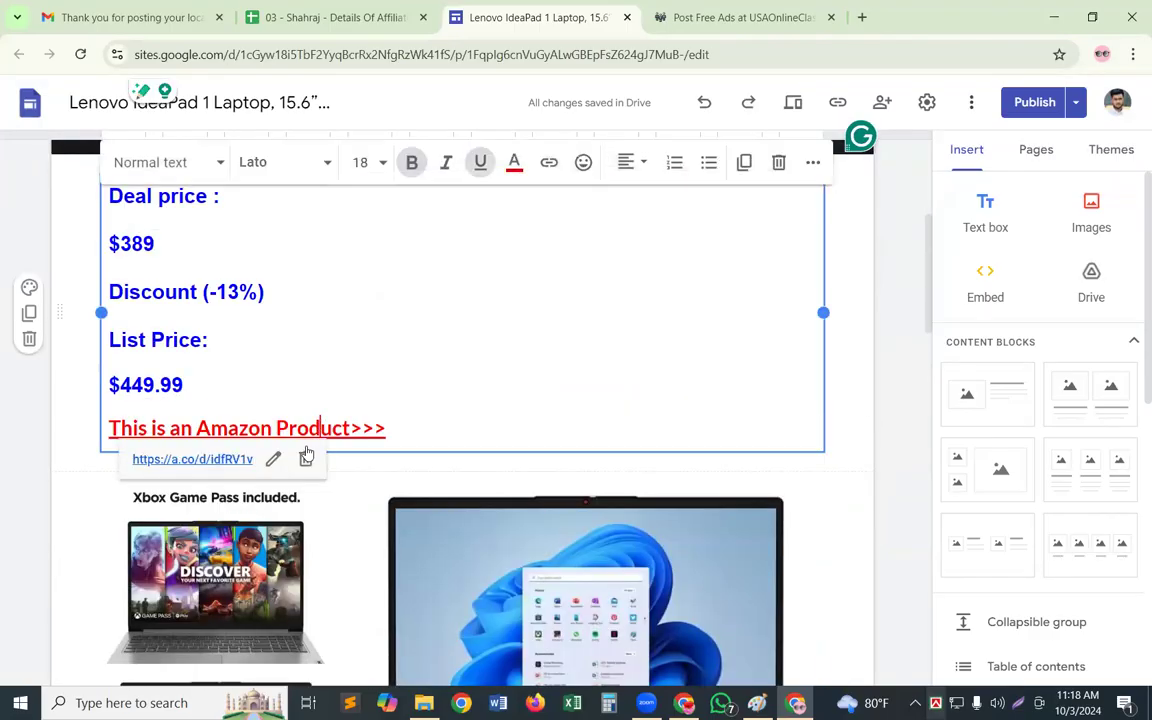
{"action": "left_click", "coordinate": [231, 460]}
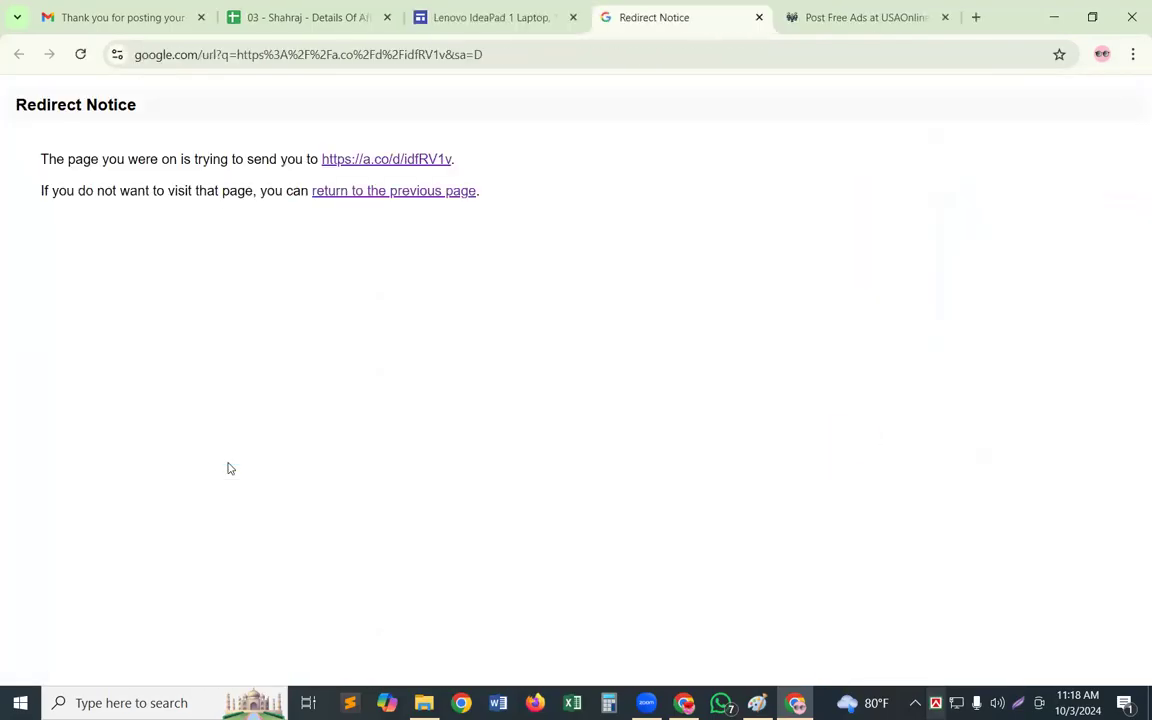
{"action": "left_click", "coordinate": [369, 163]}
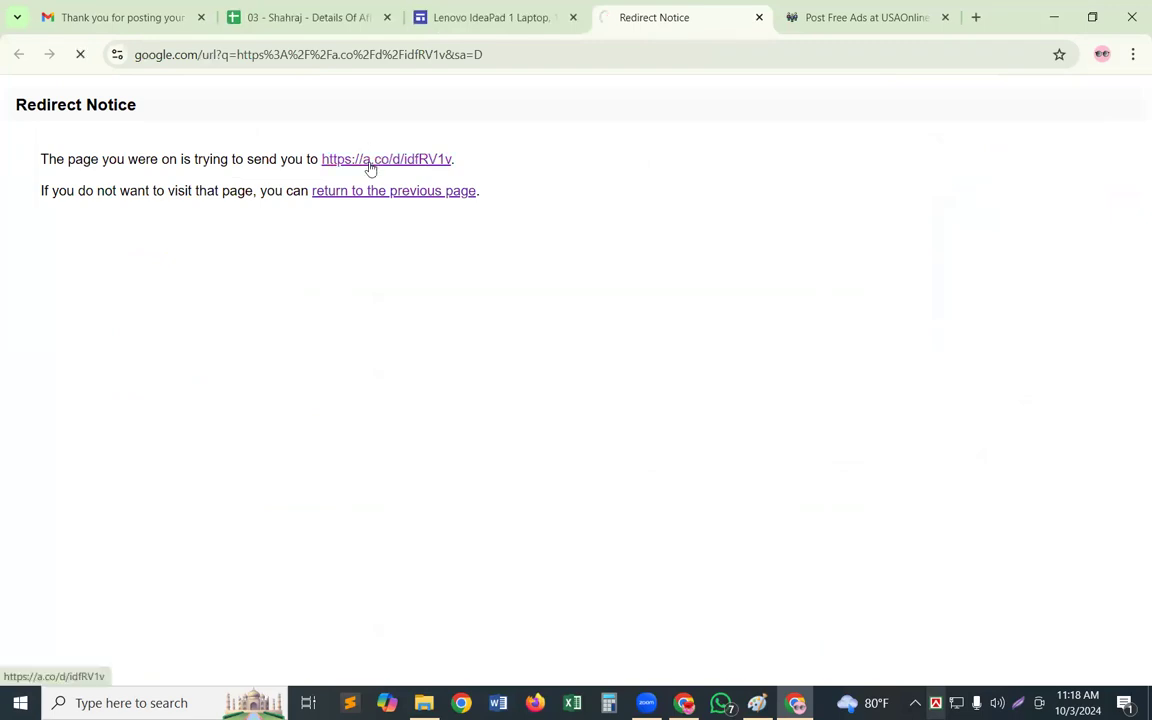
Copy the full Lenovo IdeaPad 1 product title from Amazon into the classified form's Ad Description and start a new line
{"action": "left_click_drag", "start_coordinate": [414, 268], "coordinate": [681, 360]}
{"action": "key", "text": "ctrl+c"}
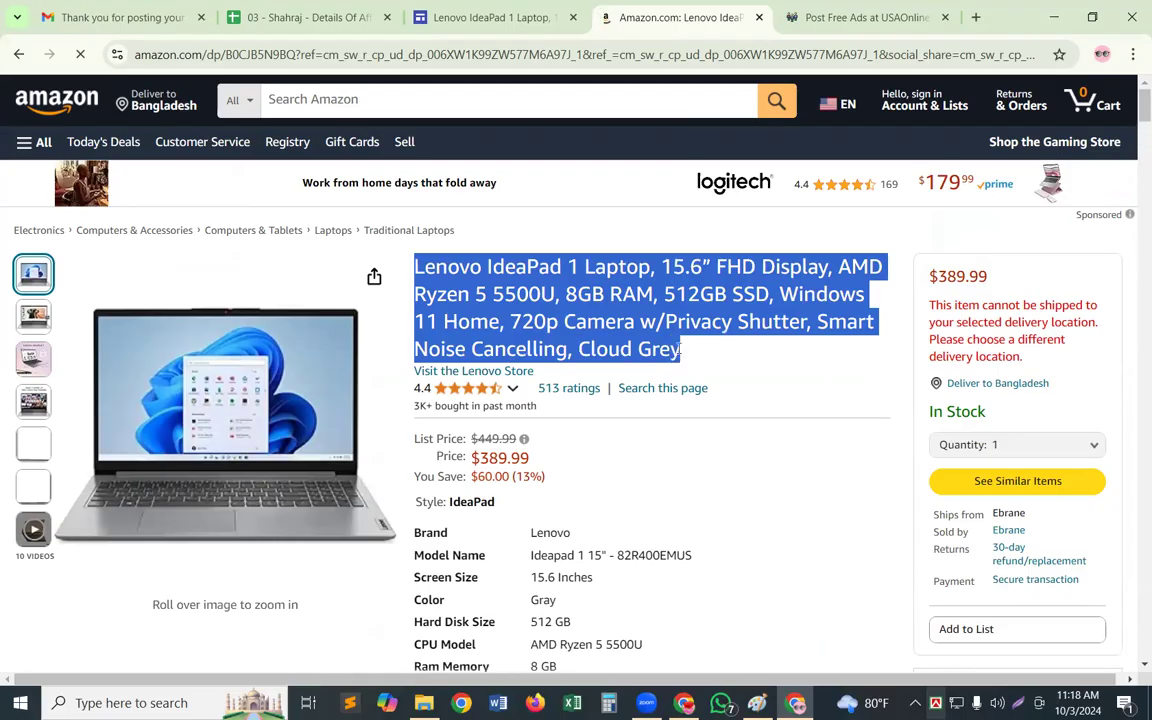
{"action": "left_click", "coordinate": [862, 17]}
{"action": "left_click", "coordinate": [439, 458]}
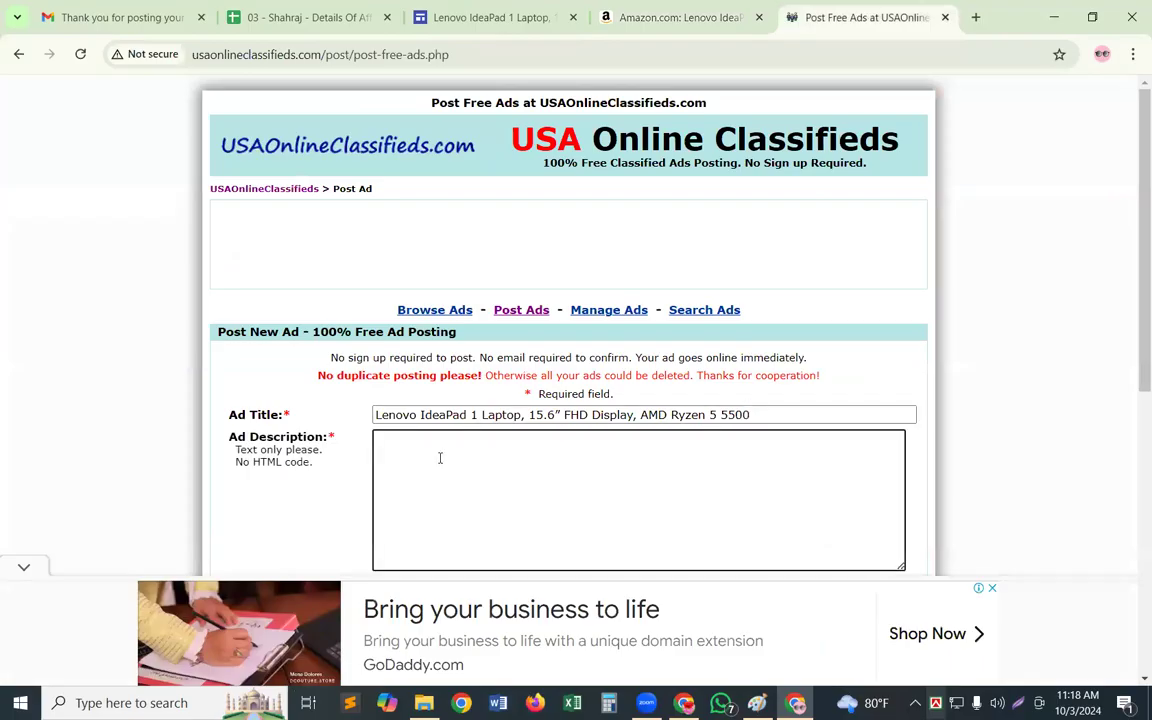
{"action": "key", "text": "ctrl+v"}
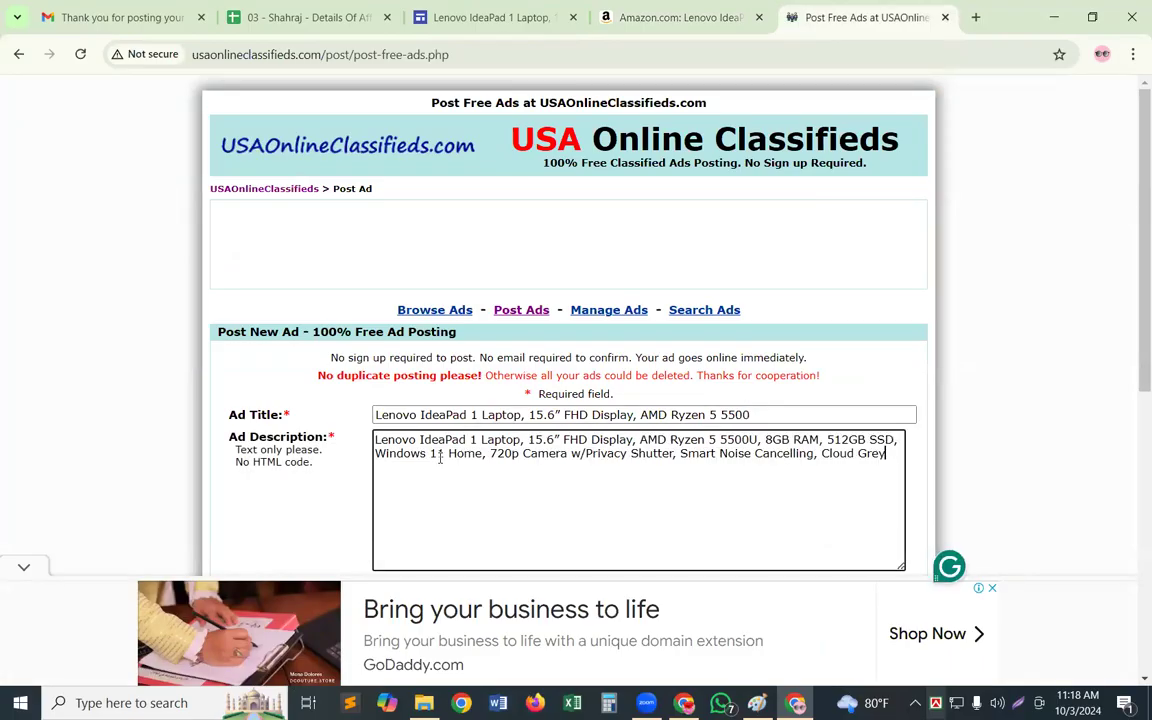
{"action": "key", "text": "Return"}
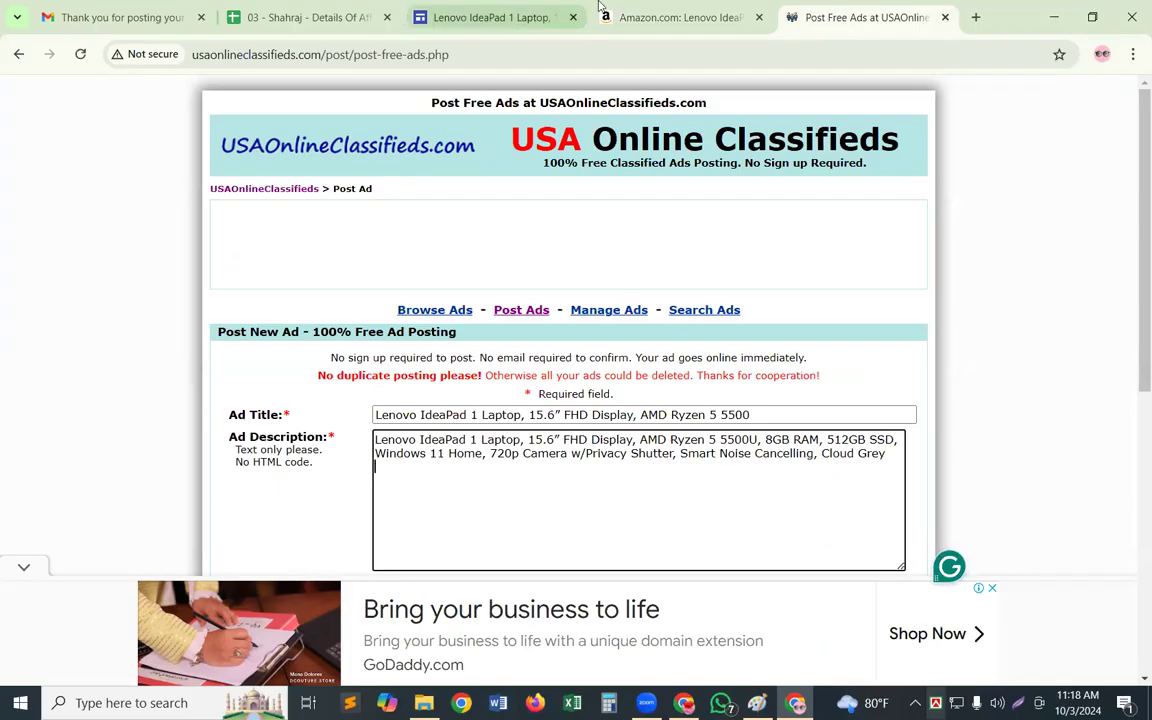
Add the site page's deal price, discount and list price block to the Ad Description, removing the blank line above $449.99
{"action": "left_click", "coordinate": [500, 17]}
{"action": "scroll", "coordinate": [200, 320], "scroll_direction": "up", "scroll_amount": 1}
{"action": "left_click", "coordinate": [339, 399]}
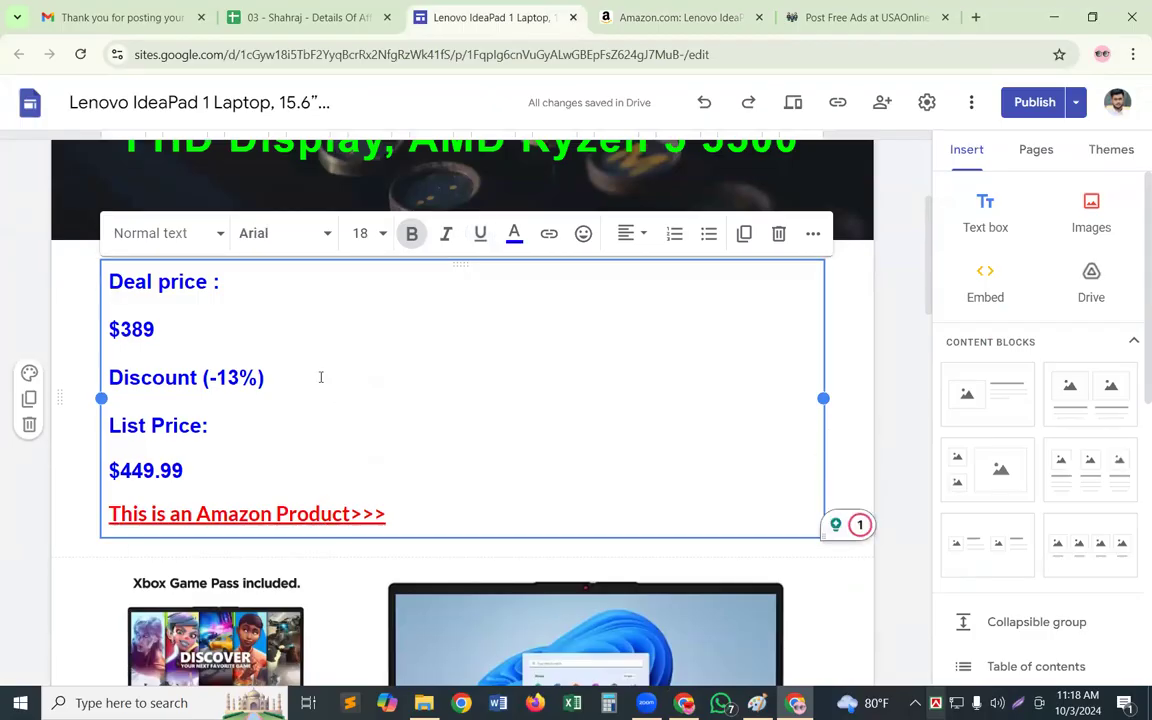
{"action": "key", "text": "ctrl+a"}
{"action": "key", "text": "ctrl+c"}
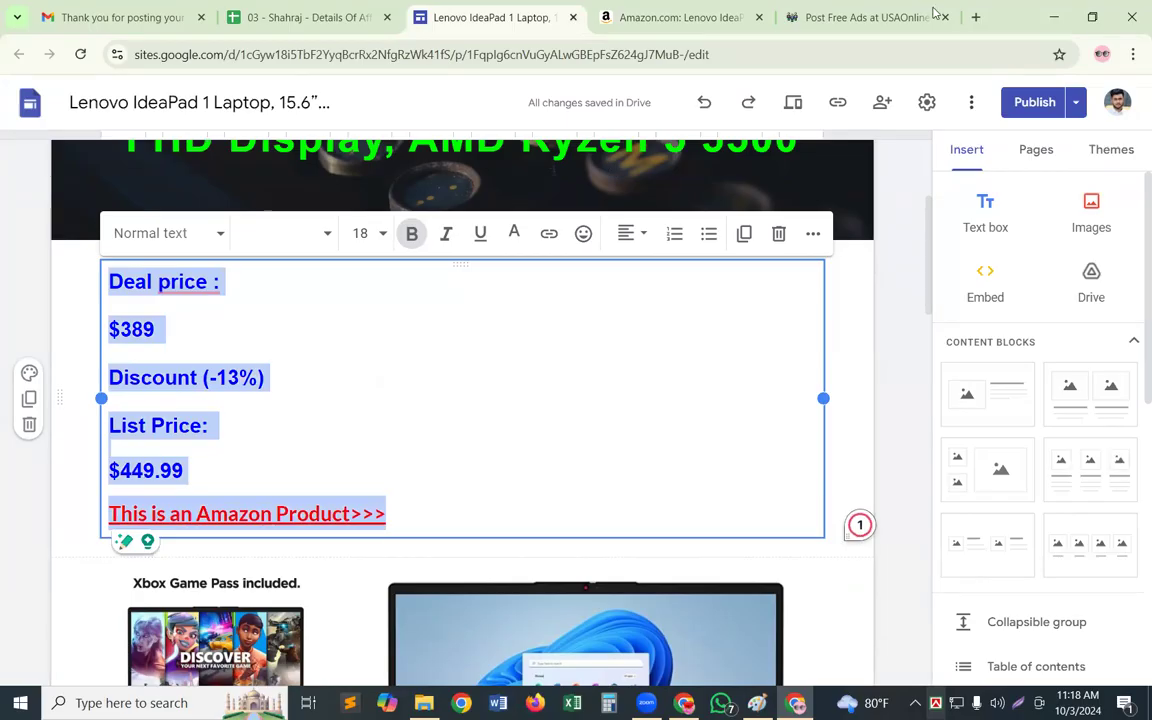
{"action": "left_click", "coordinate": [842, 12]}
{"action": "left_click", "coordinate": [388, 488]}
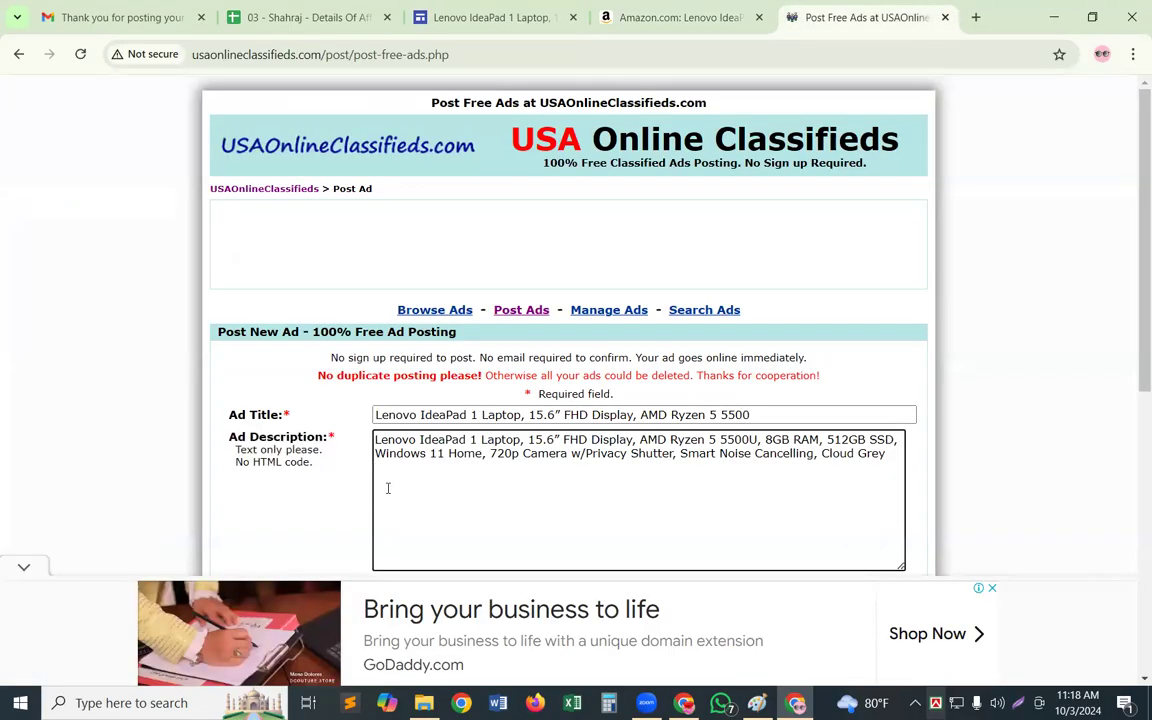
{"action": "key", "text": "ctrl+v"}
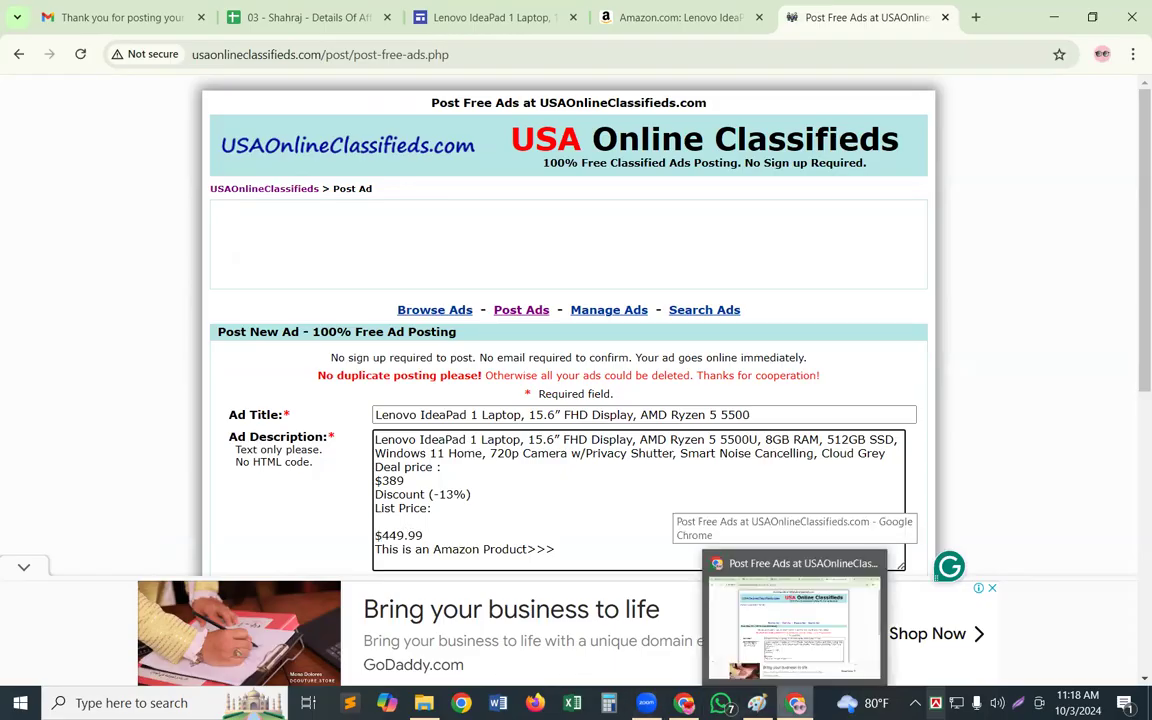
{"action": "key", "text": "BackSpace"}
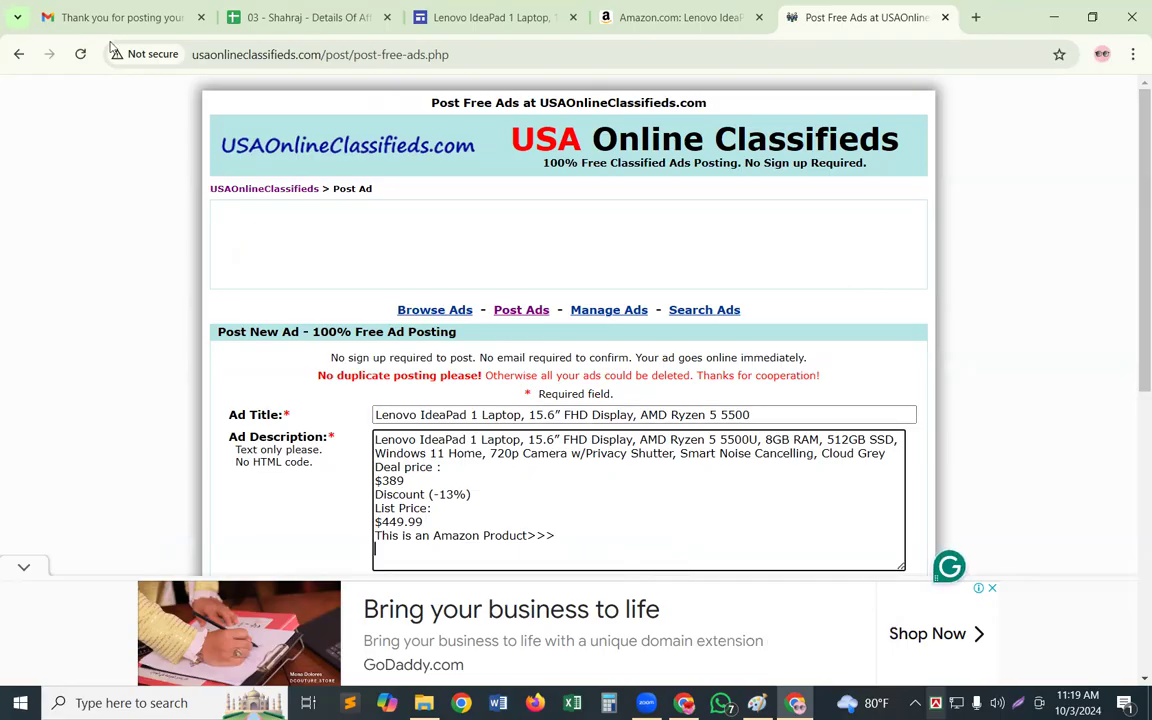
Return to the laptop's Google Sites page and select the whole specifications block from Brand to Ram Memory
{"action": "left_click", "coordinate": [462, 17]}
{"action": "scroll", "coordinate": [316, 515], "scroll_direction": "down", "scroll_amount": 10}
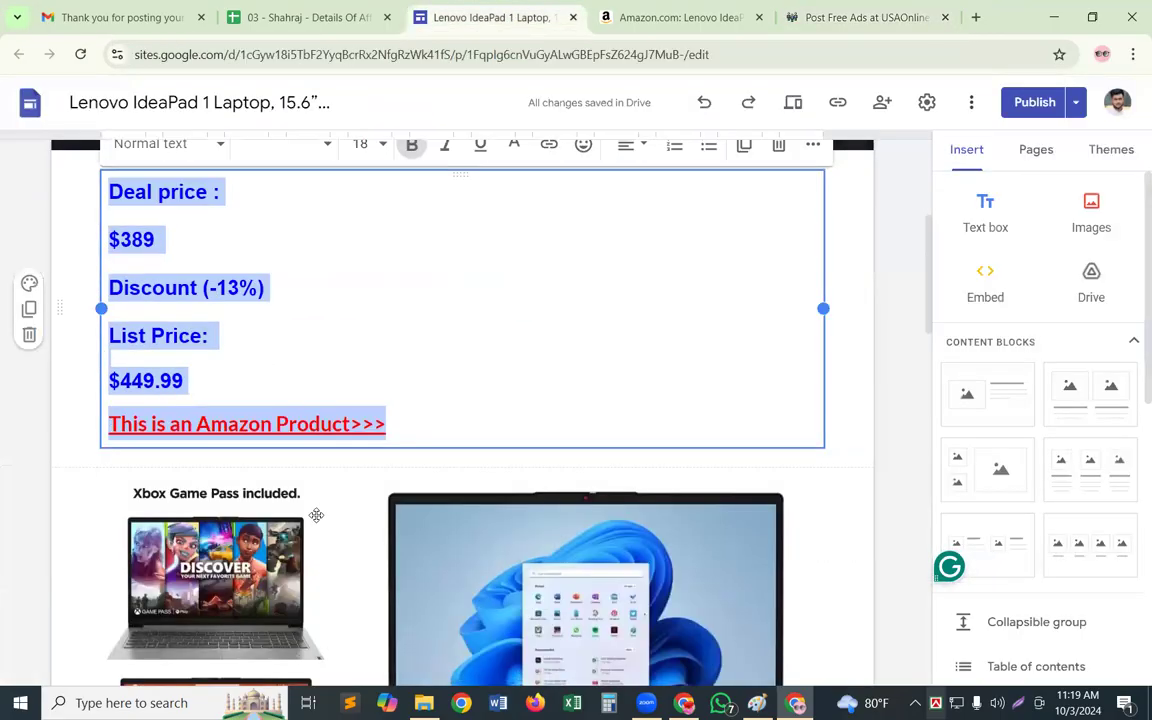
{"action": "scroll", "coordinate": [211, 535], "scroll_direction": "down", "scroll_amount": 2}
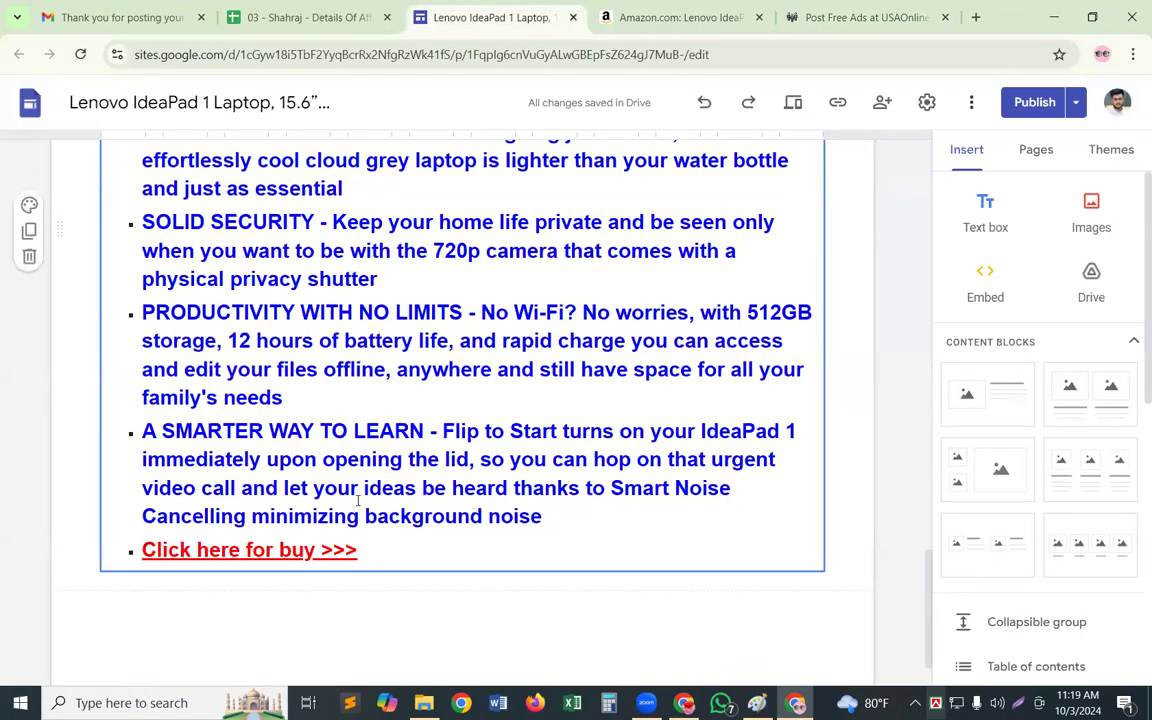
{"action": "scroll", "coordinate": [503, 347], "scroll_direction": "up", "scroll_amount": 8}
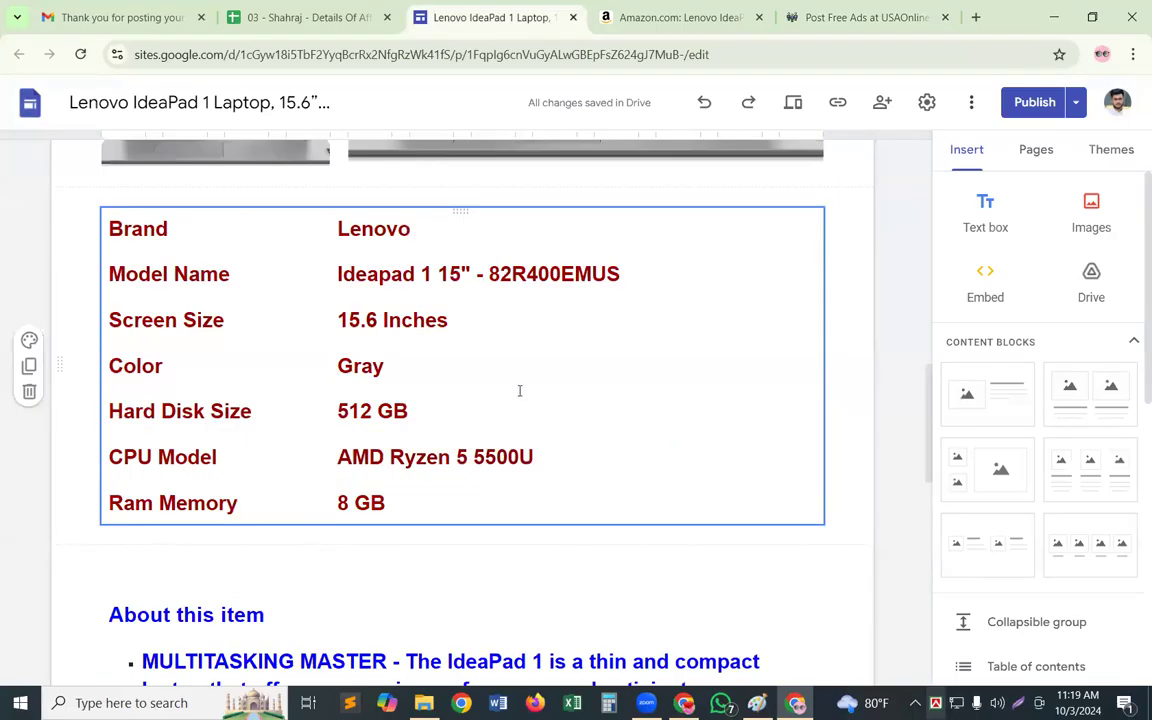
{"action": "left_click", "coordinate": [519, 390]}
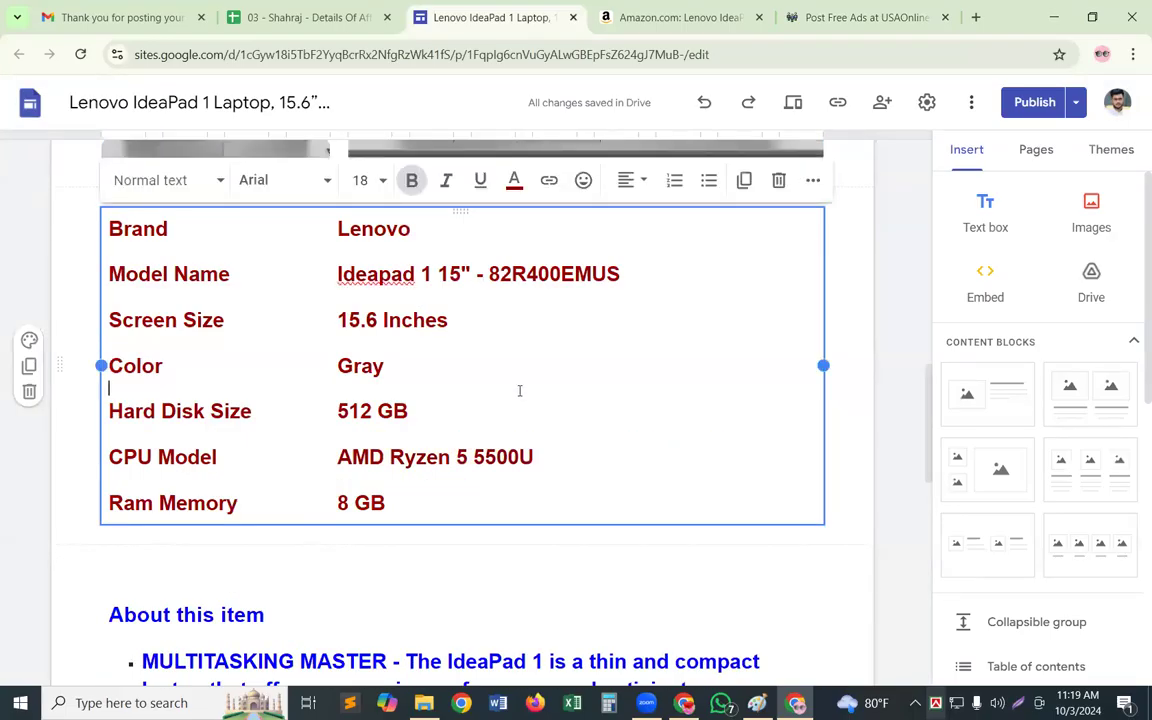
{"action": "key", "text": "ctrl+a"}
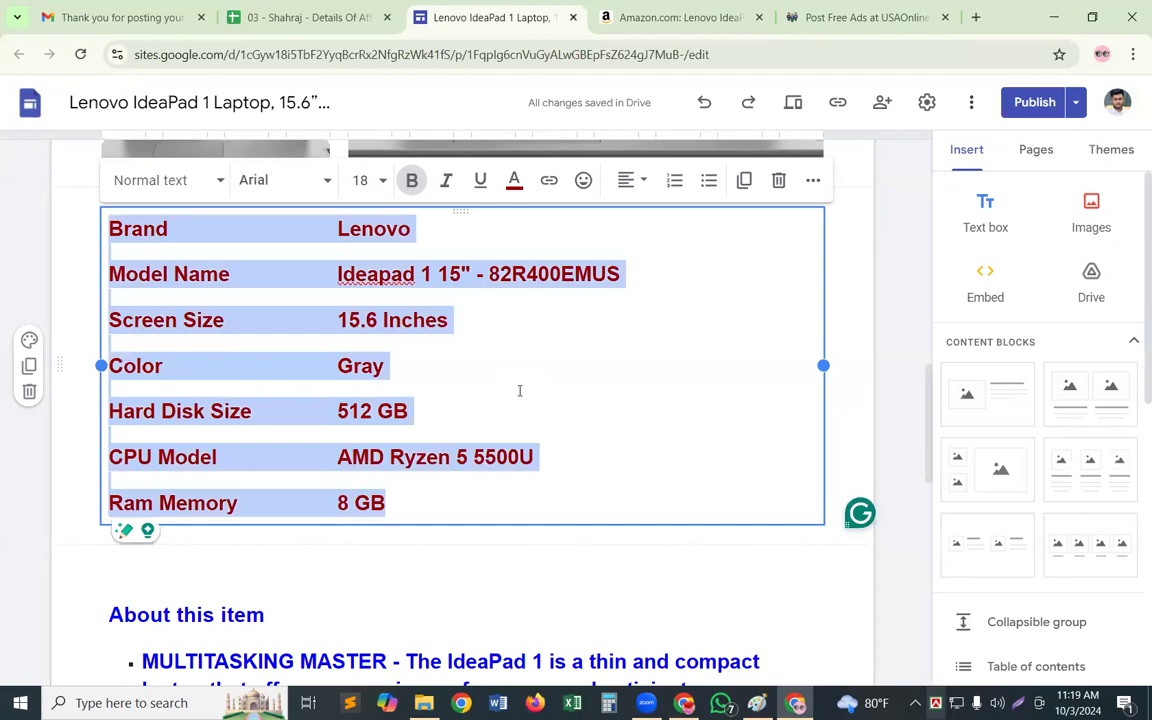
Remove the blank lines between the specification rows from Brand to Ram Memory and select the whole block
{"action": "left_click", "coordinate": [632, 415]}
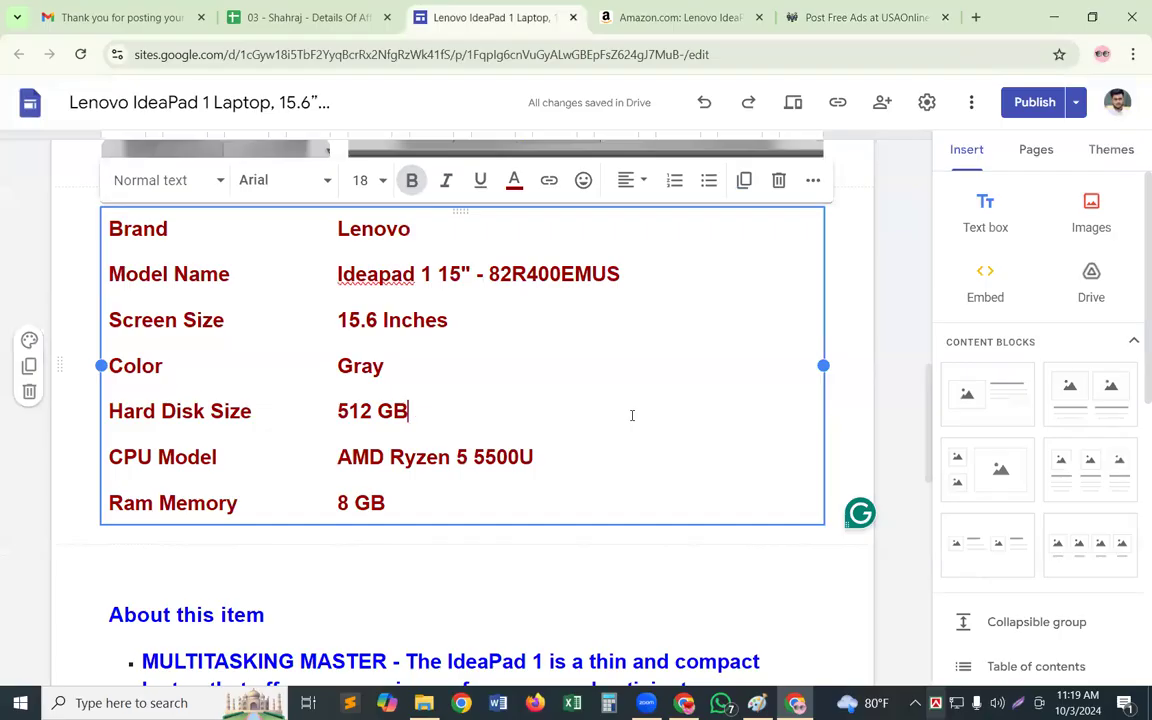
{"action": "left_click", "coordinate": [123, 273]}
{"action": "key", "text": "Left"}
{"action": "key", "text": "BackSpace"}
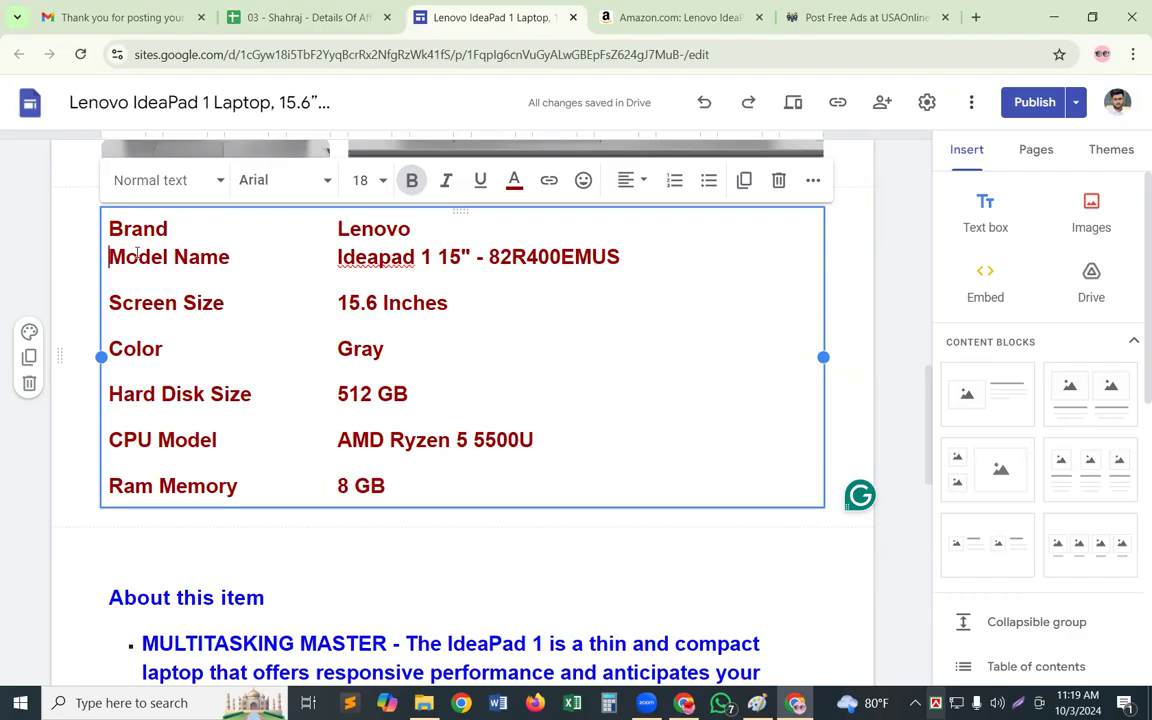
{"action": "left_click", "coordinate": [110, 478]}
{"action": "key", "text": "BackSpace"}
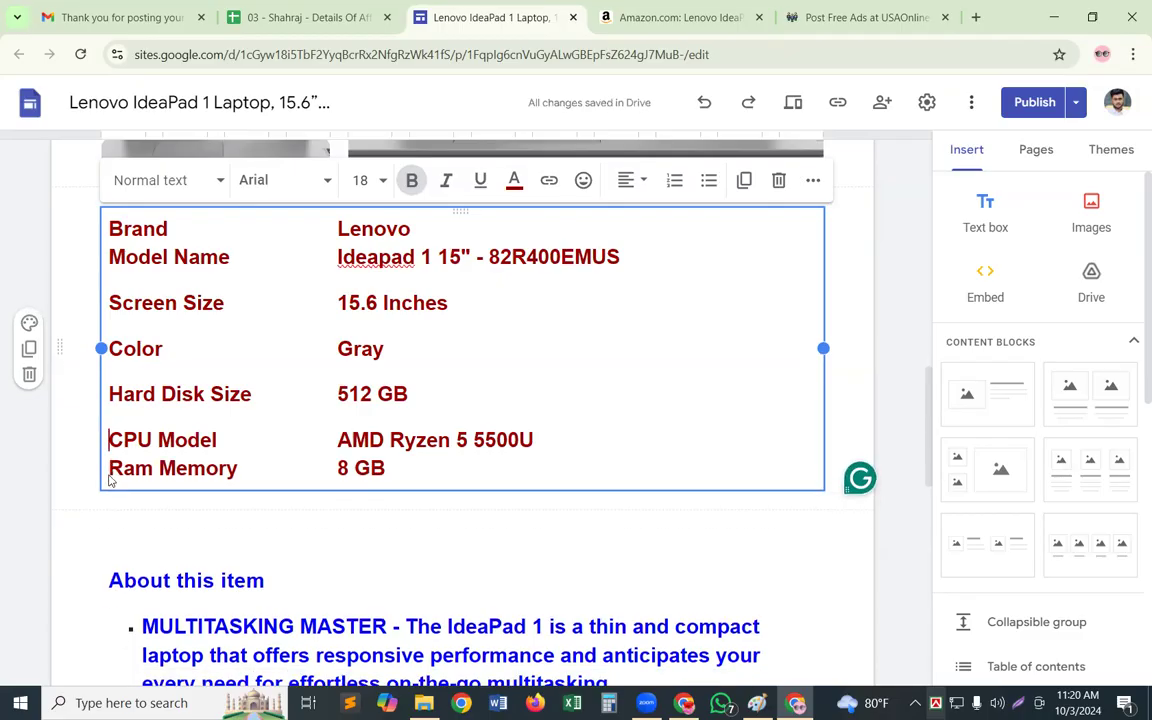
{"action": "key", "text": "BackSpace"}
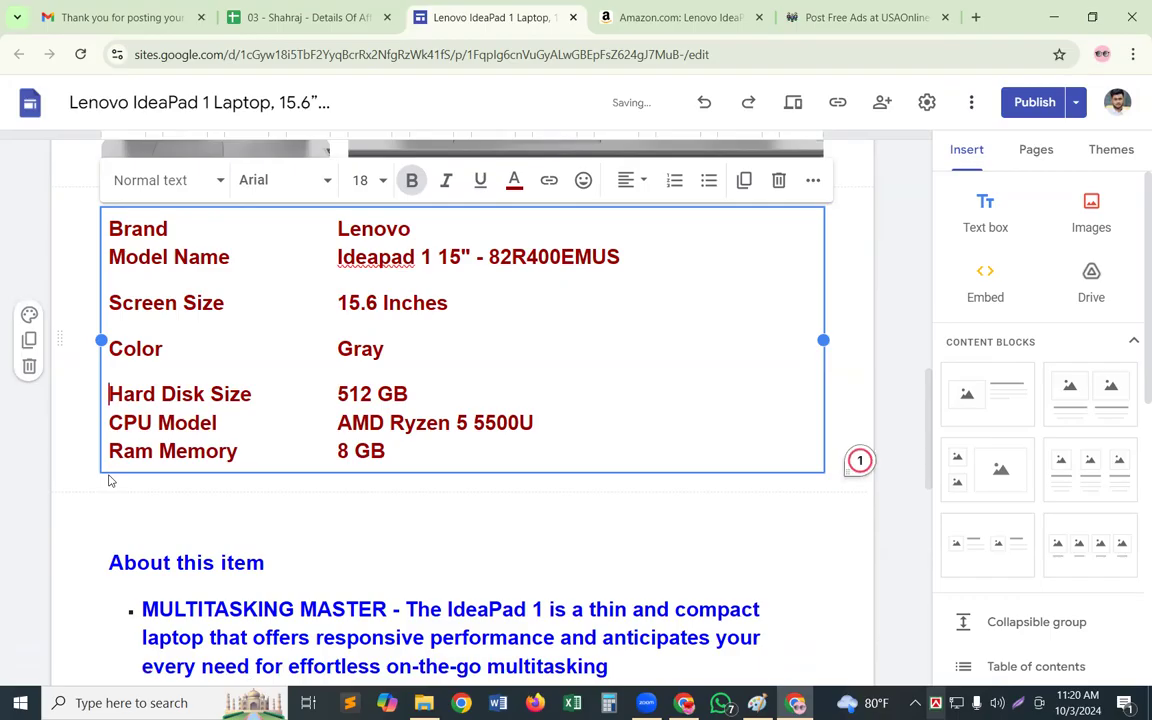
{"action": "key", "text": "BackSpace"}
{"action": "key", "text": "Up"}
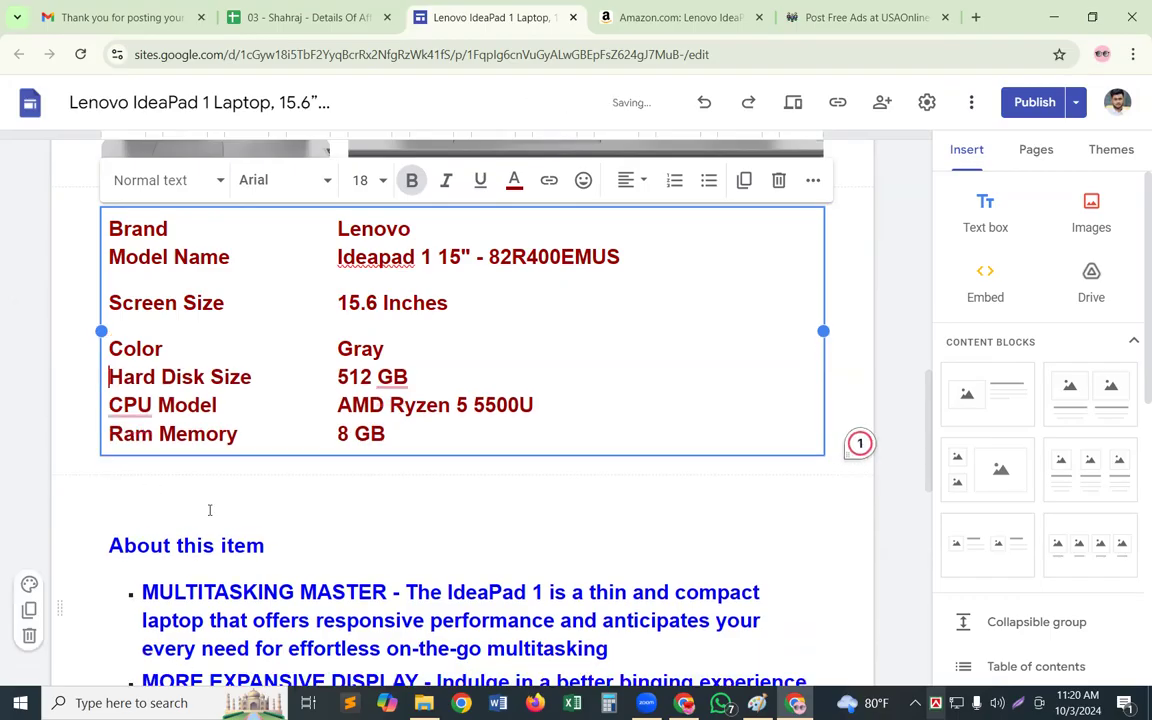
{"action": "key", "text": "BackSpace"}
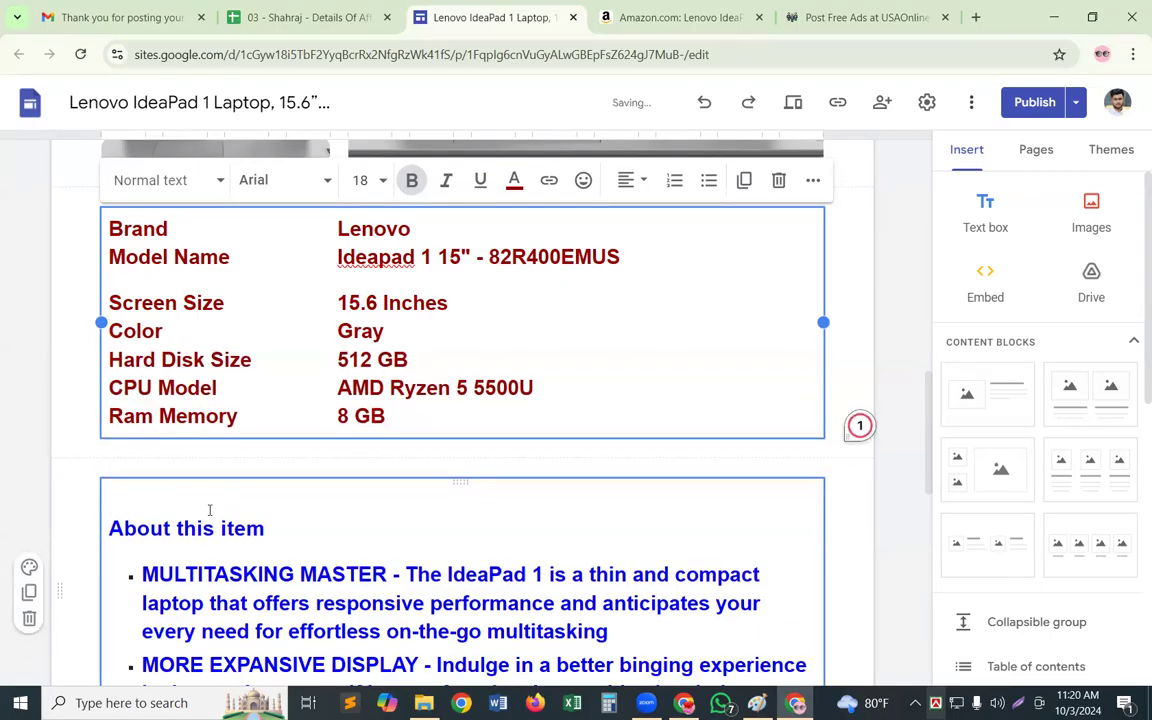
{"action": "key", "text": "Up"}
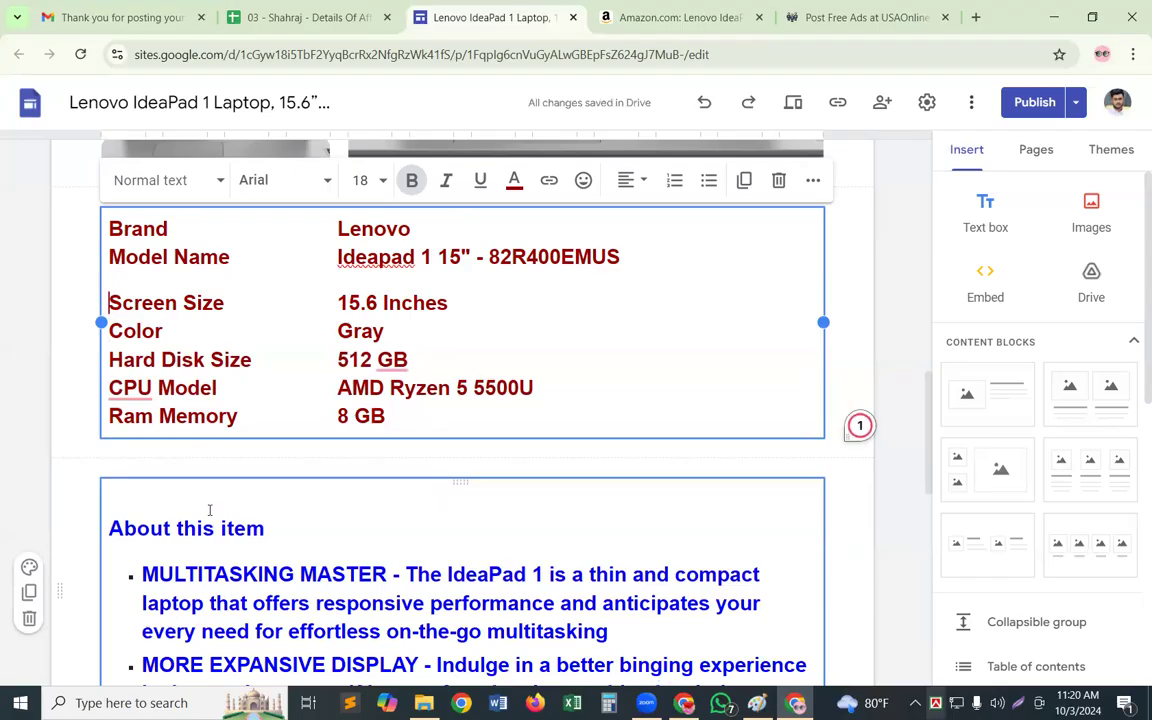
{"action": "key", "text": "BackSpace"}
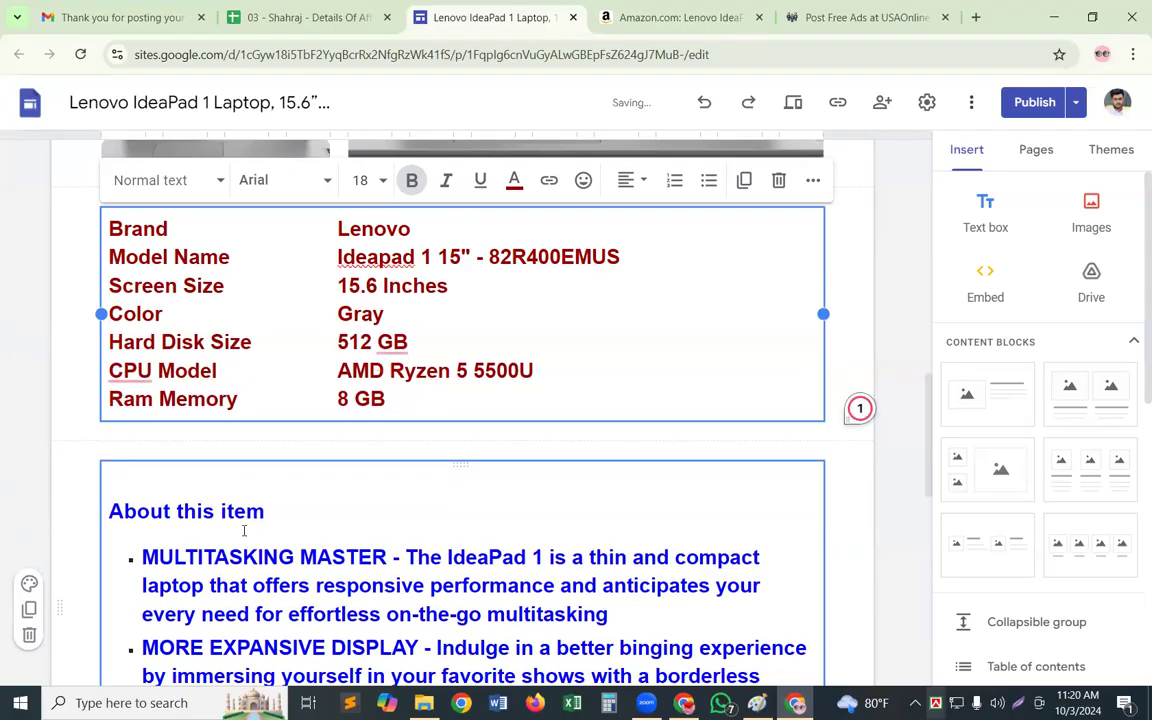
{"action": "left_click", "coordinate": [566, 286]}
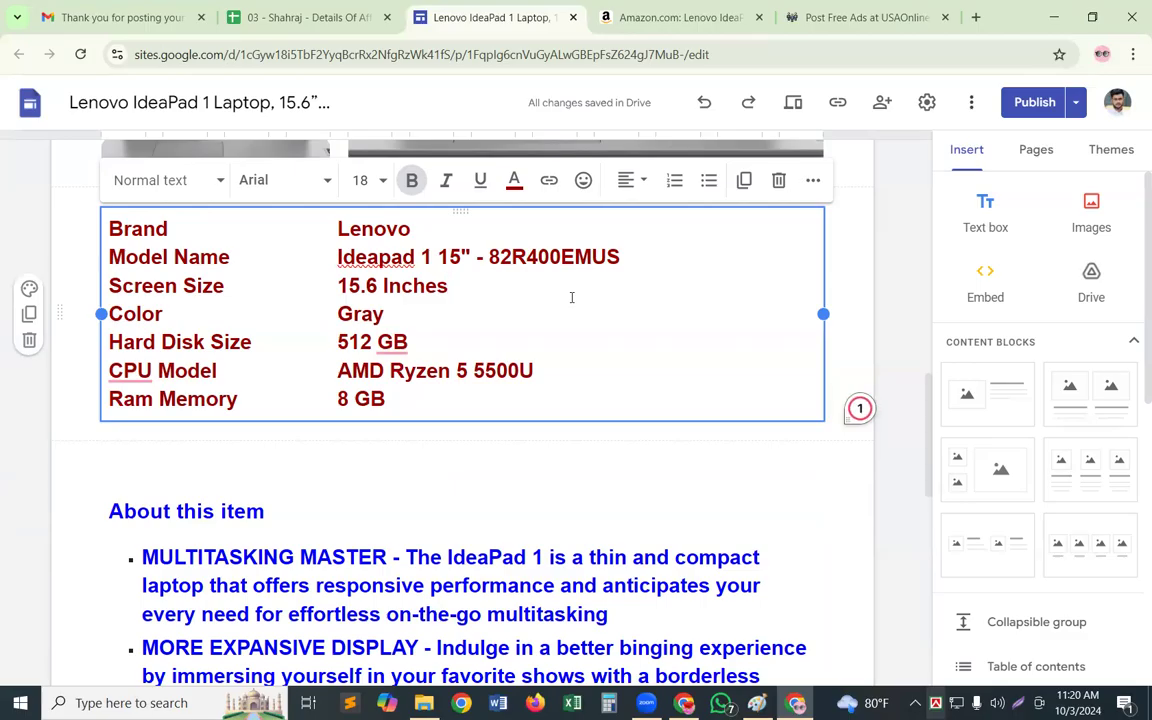
{"action": "key", "text": "ctrl+a"}
{"action": "key", "text": "ctrl+c"}
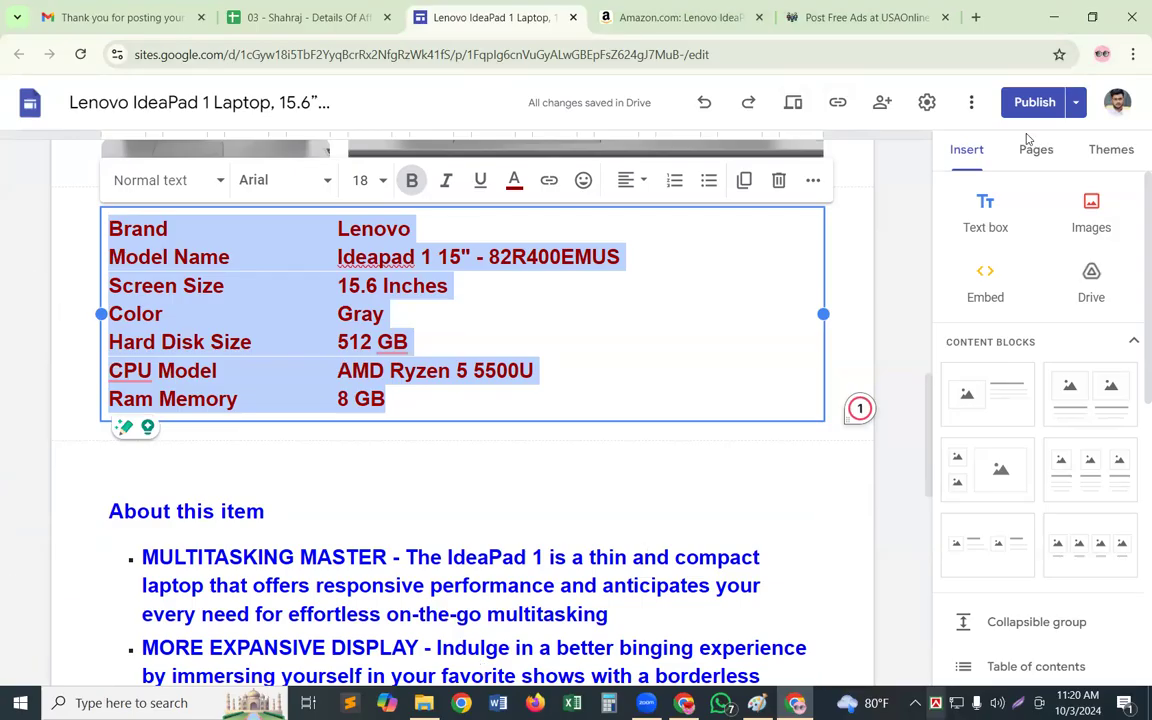
Compare the specifications in the draft with the currently published version and publish the updated Home page
{"action": "left_click", "coordinate": [1035, 103]}
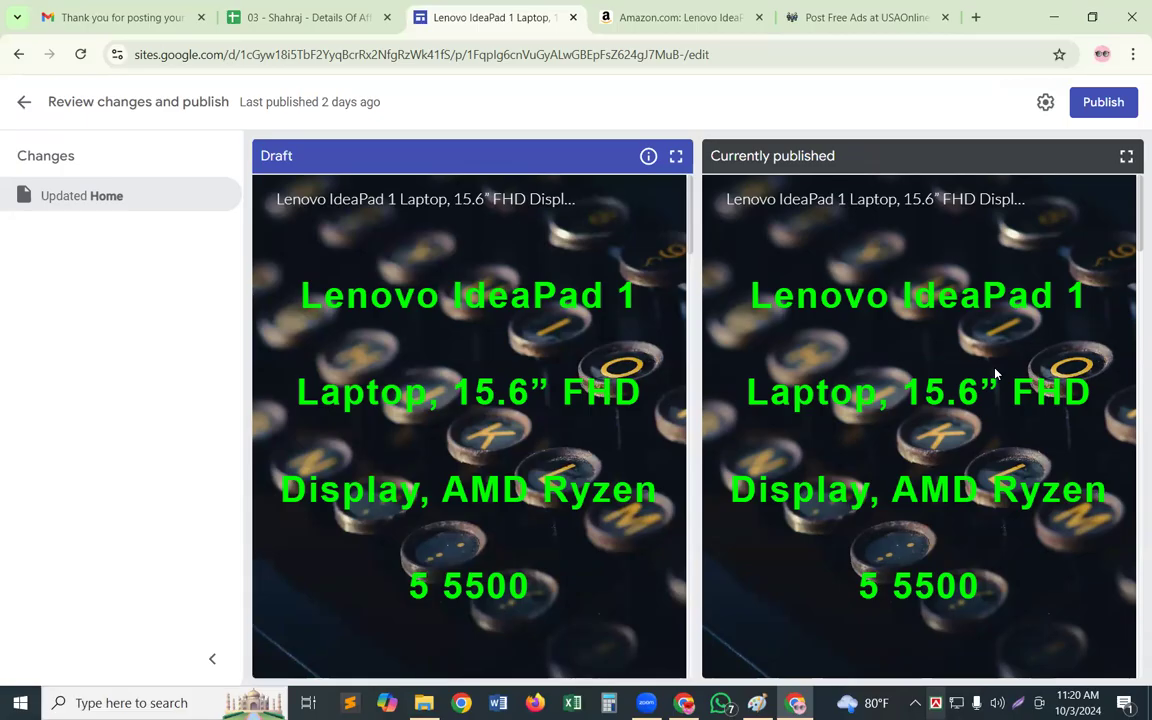
{"action": "scroll", "coordinate": [993, 390], "scroll_direction": "down", "scroll_amount": 1}
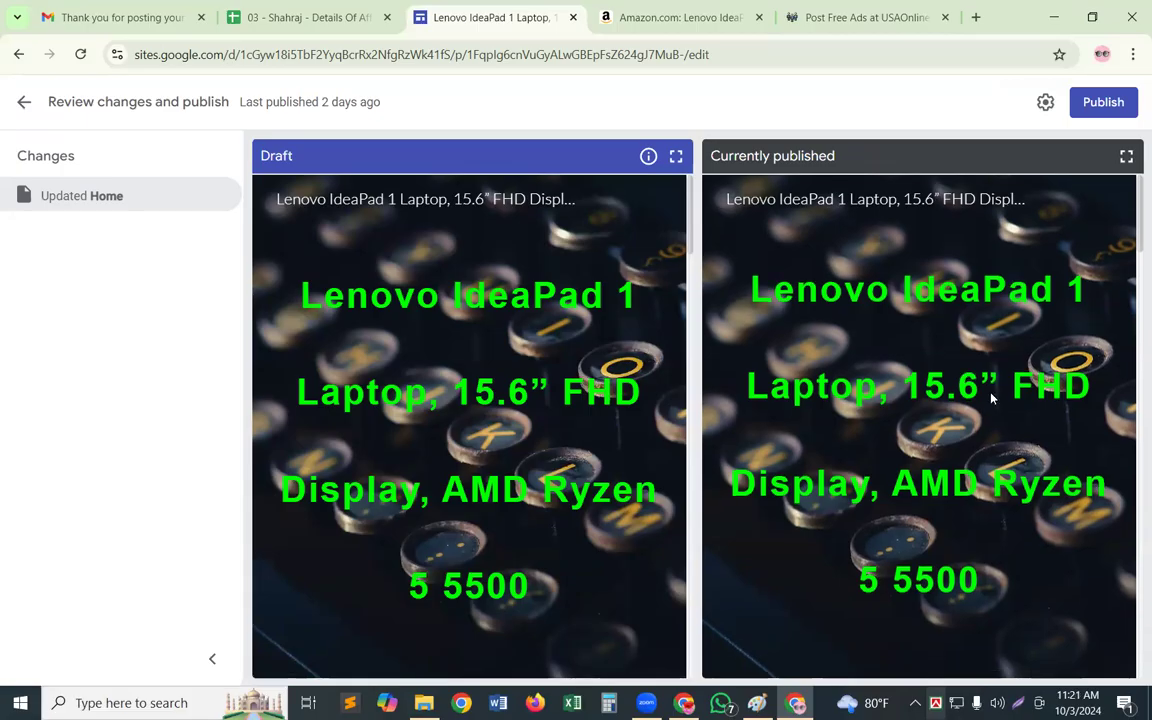
{"action": "scroll", "coordinate": [991, 398], "scroll_direction": "down", "scroll_amount": 5}
{"action": "scroll", "coordinate": [991, 400], "scroll_direction": "down", "scroll_amount": 1}
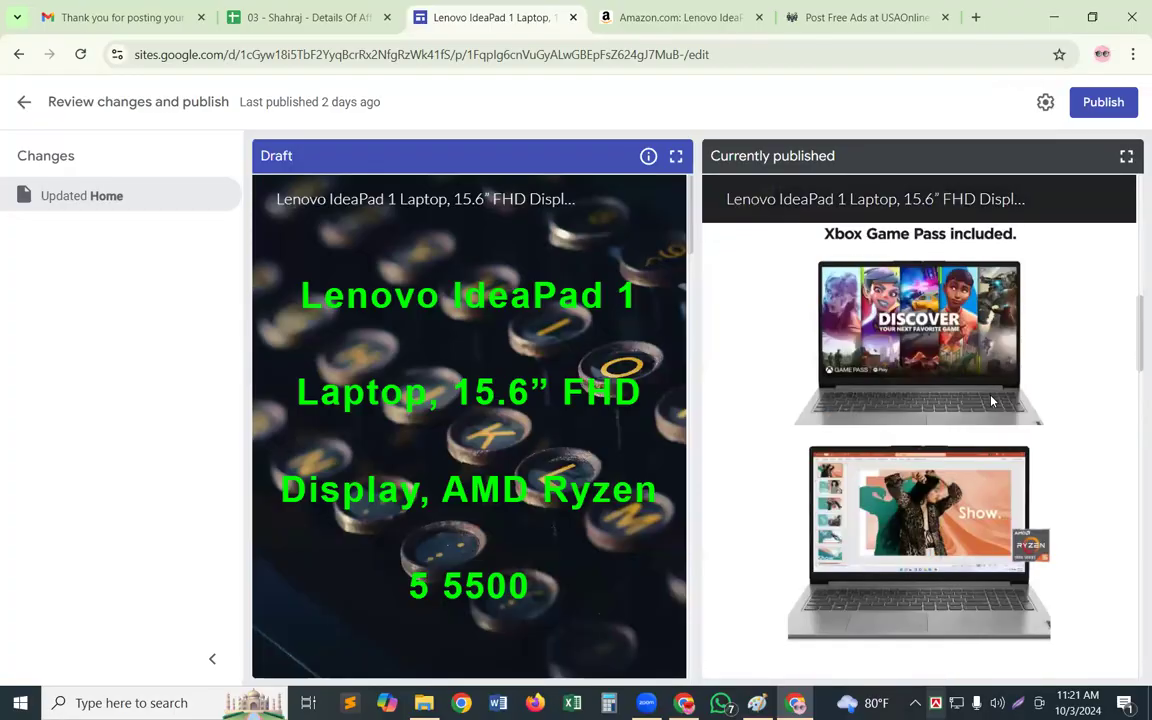
{"action": "scroll", "coordinate": [992, 400], "scroll_direction": "down", "scroll_amount": 5}
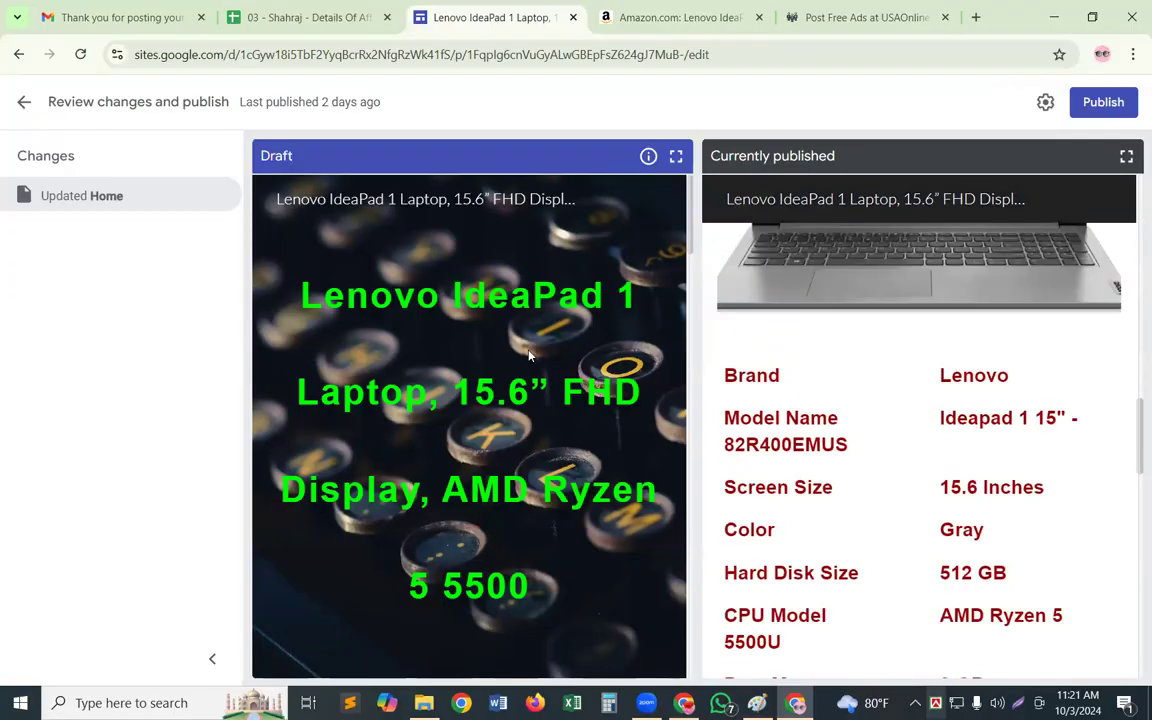
{"action": "scroll", "coordinate": [530, 355], "scroll_direction": "down", "scroll_amount": 10}
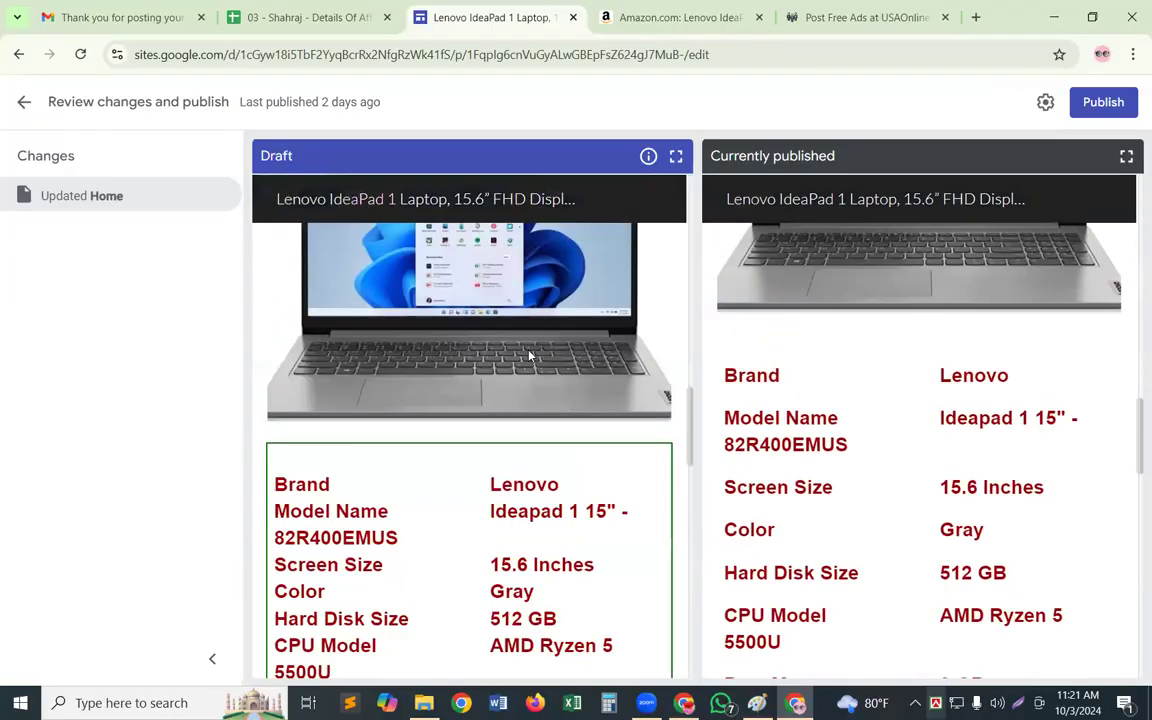
{"action": "scroll", "coordinate": [530, 355], "scroll_direction": "down", "scroll_amount": 1}
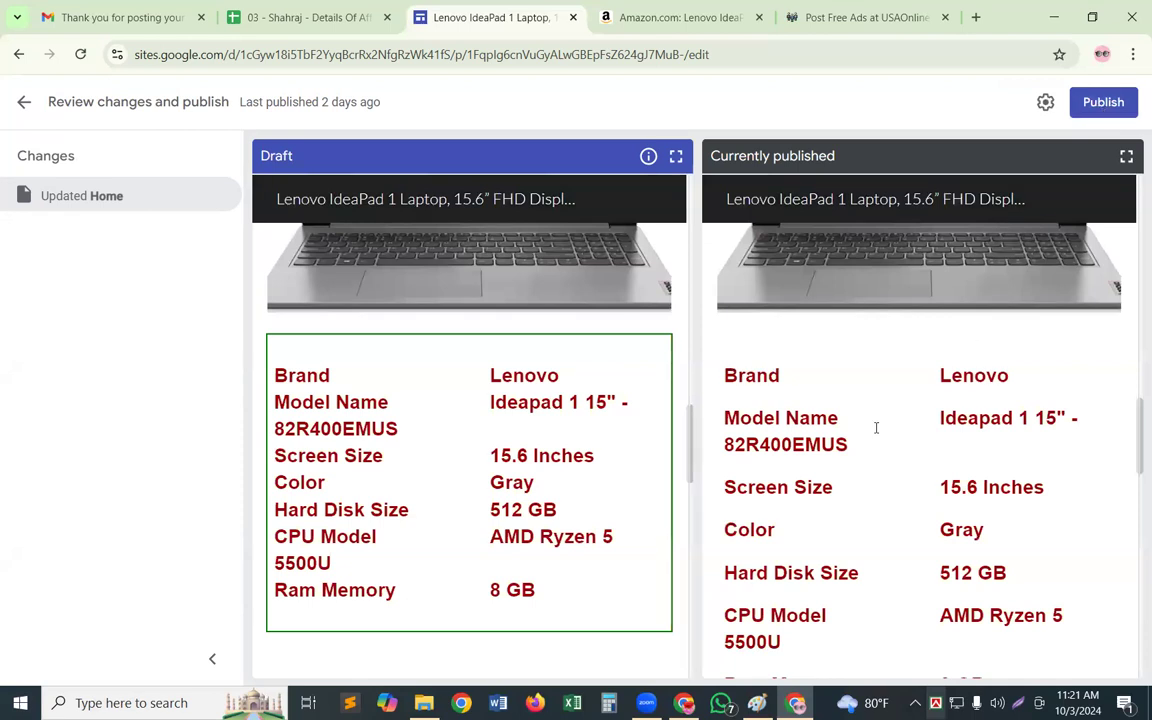
{"action": "left_click", "coordinate": [1104, 100]}
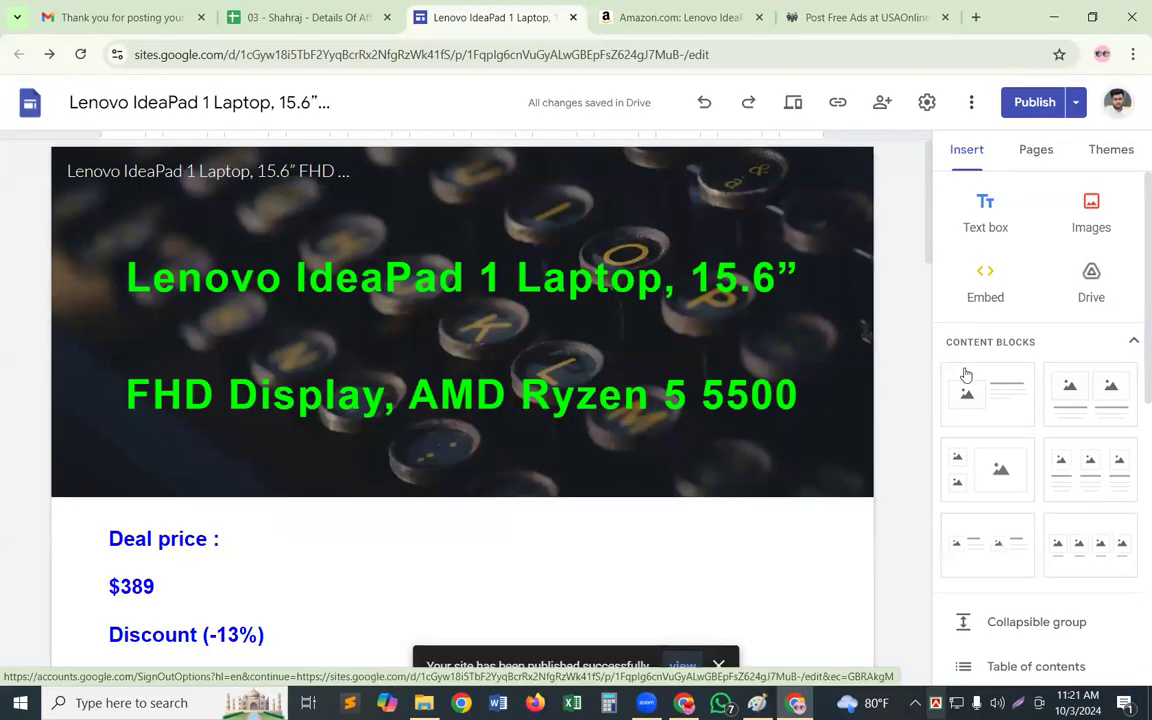
Replace the whole specifications block in the site editor with the clipboard's spaced-out version
{"action": "scroll", "coordinate": [964, 378], "scroll_direction": "down", "scroll_amount": 10}
{"action": "scroll", "coordinate": [728, 380], "scroll_direction": "down", "scroll_amount": 5}
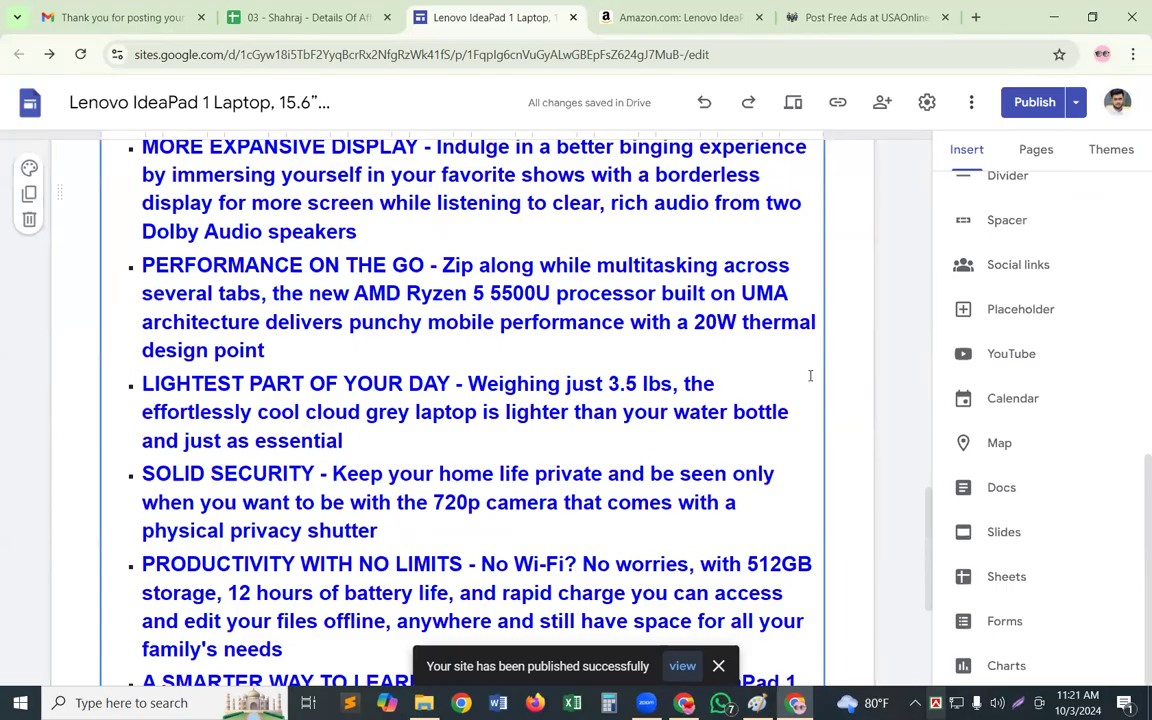
{"action": "scroll", "coordinate": [430, 660], "scroll_direction": "up", "scroll_amount": 6}
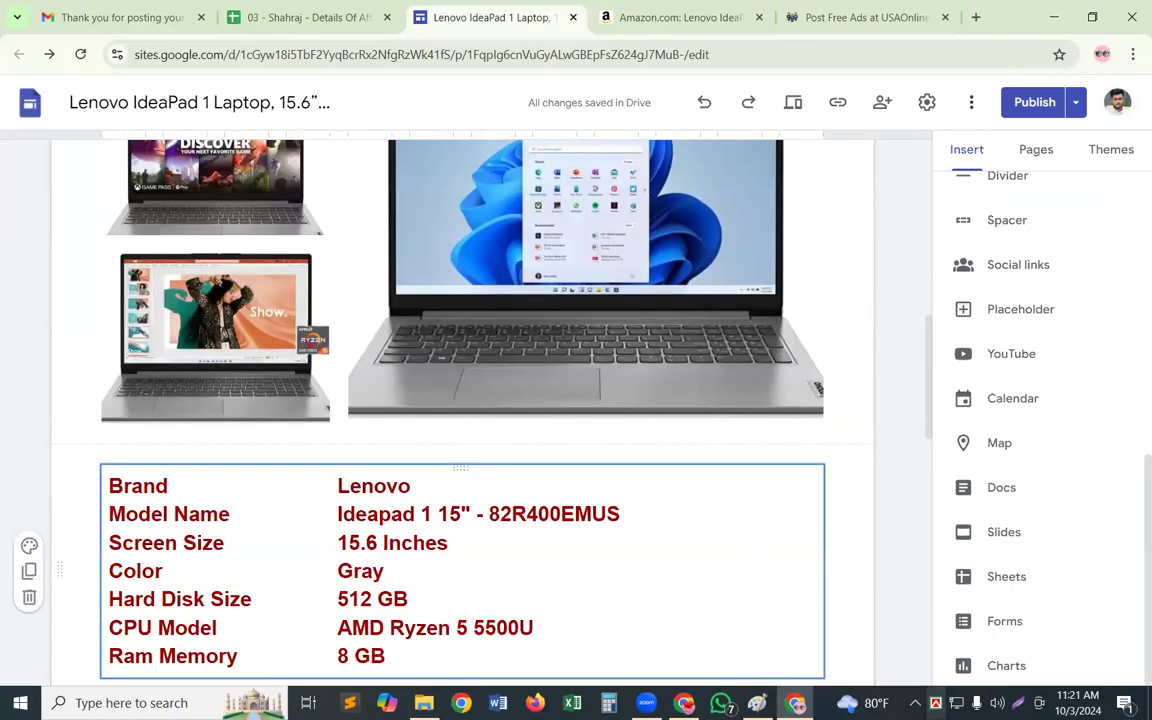
{"action": "left_click", "coordinate": [668, 569]}
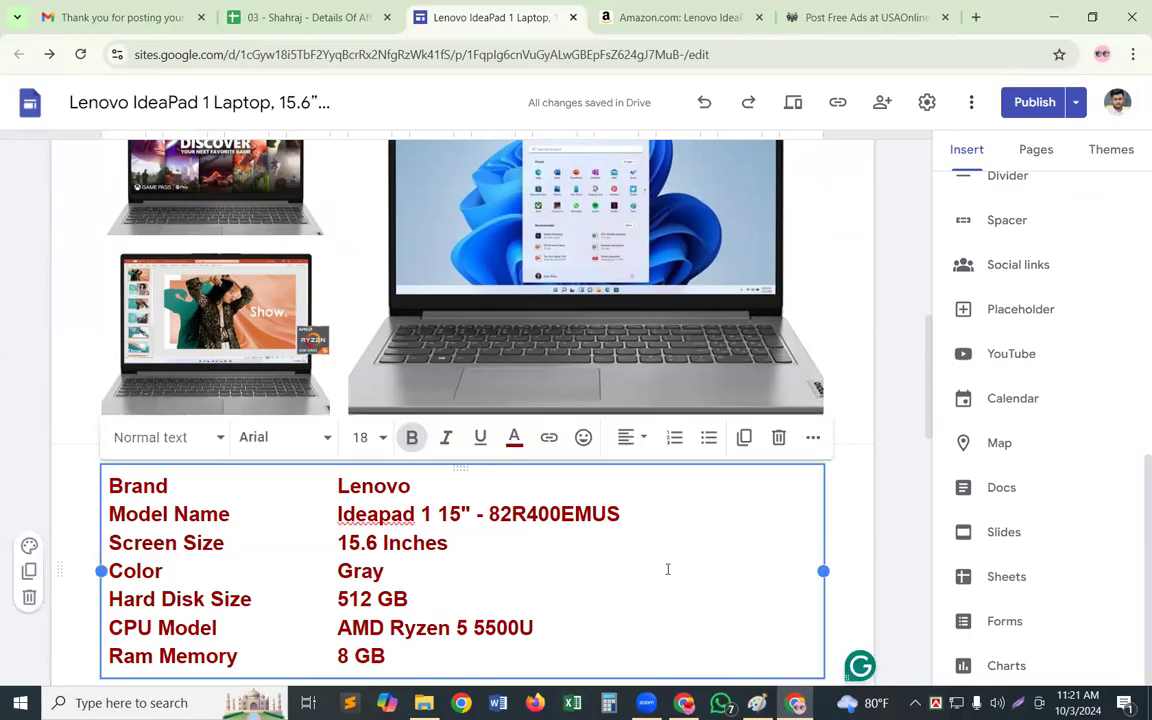
{"action": "key", "text": "ctrl+a"}
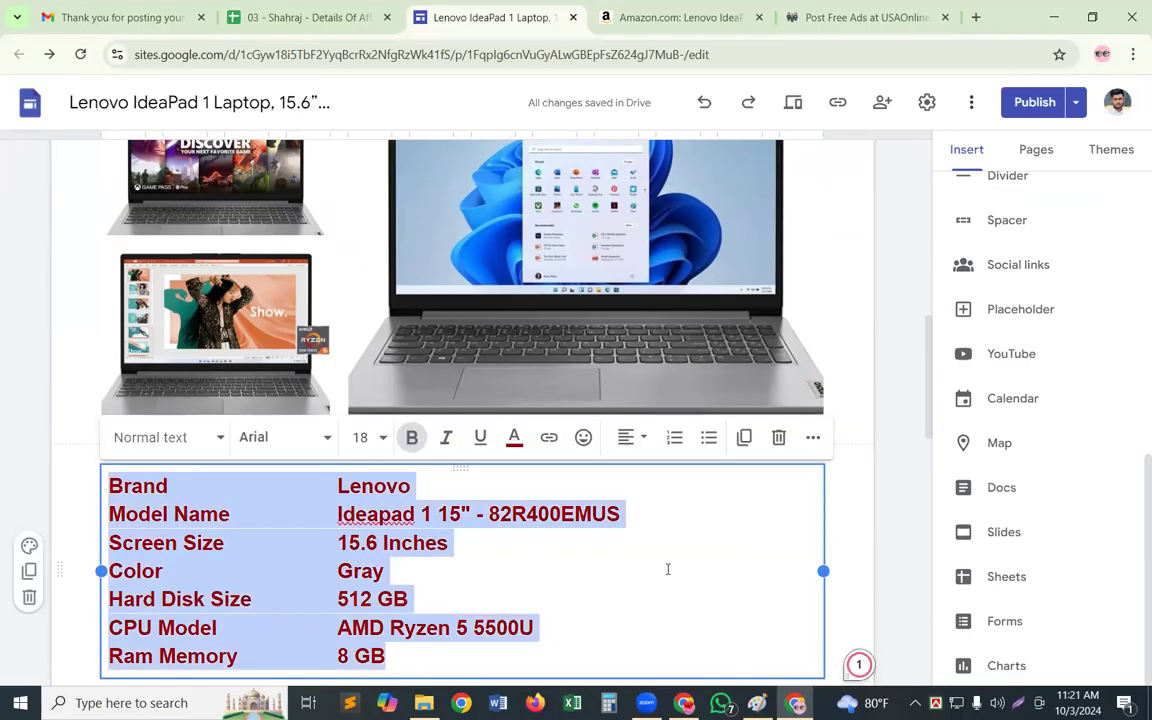
{"action": "key", "text": "ctrl+v"}
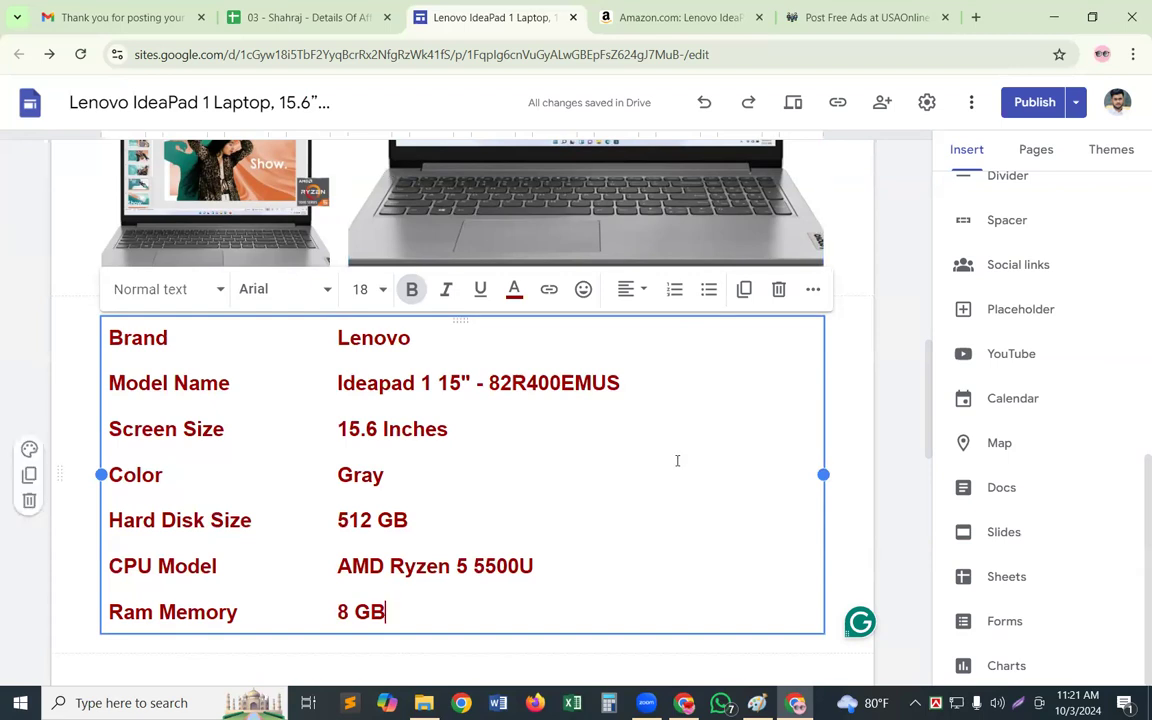
Close the site editor and reopen the Lenovo site from the NO - 01 link in the affiliate details spreadsheet
{"action": "left_click", "coordinate": [573, 17]}
{"action": "left_click", "coordinate": [325, 22]}
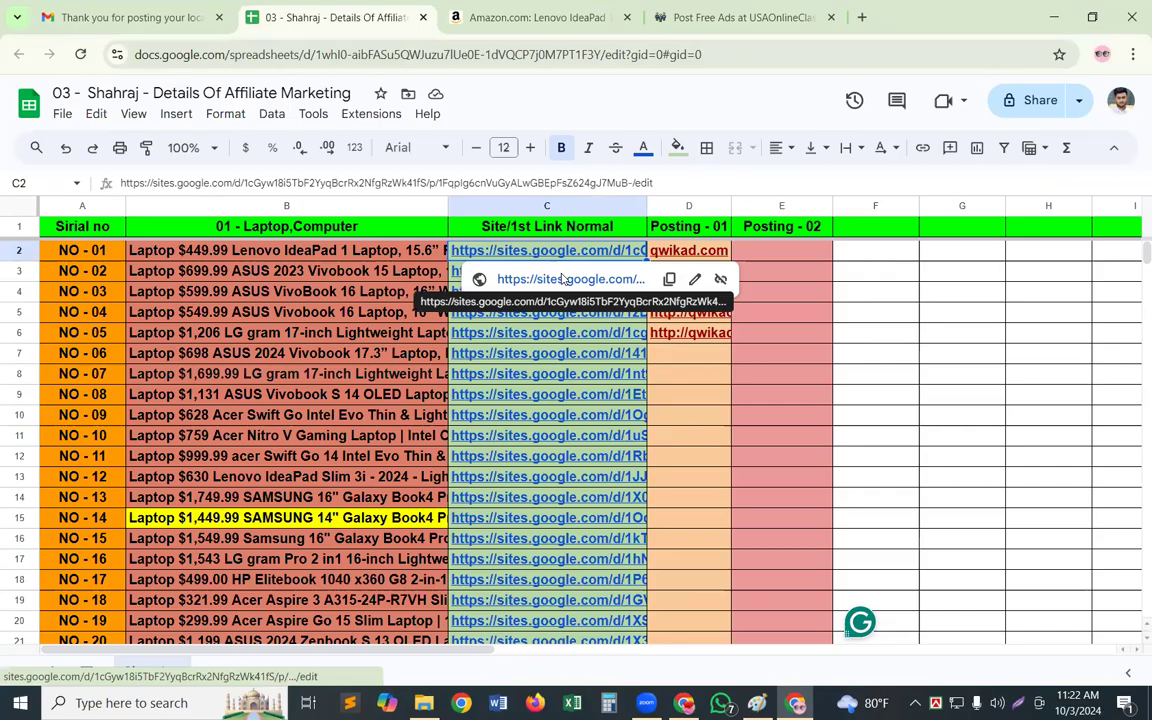
{"action": "left_click", "coordinate": [564, 279]}
{"action": "scroll", "coordinate": [562, 267], "scroll_direction": "down", "scroll_amount": 12}
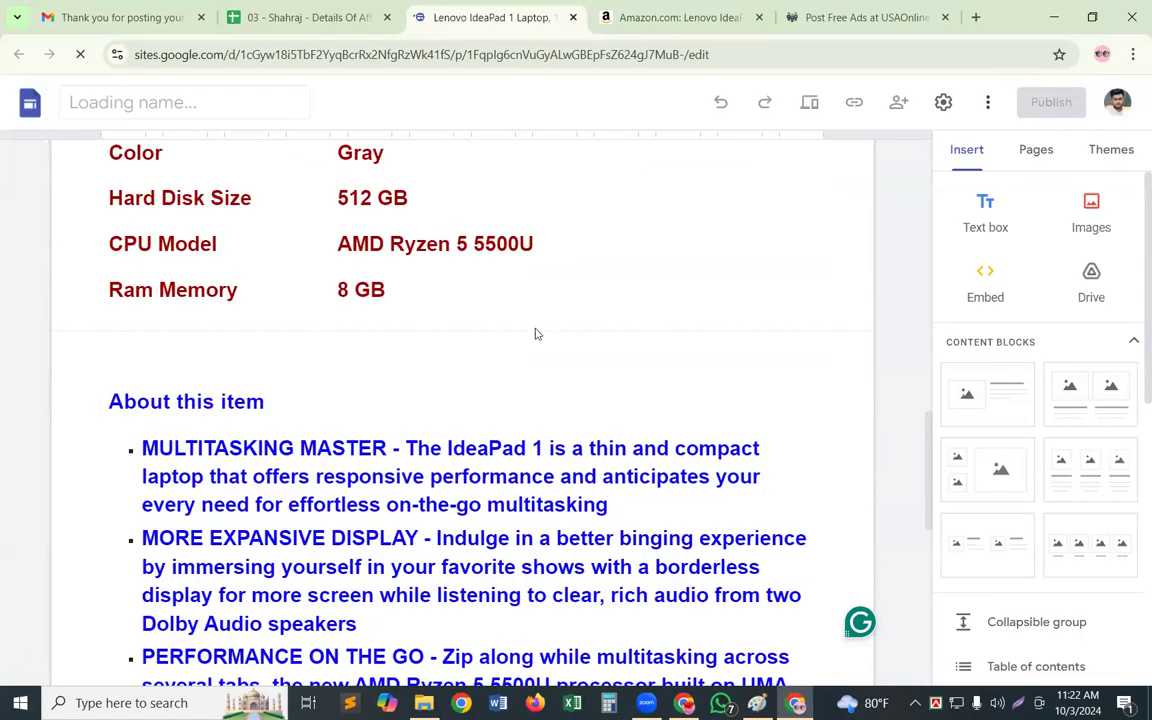
{"action": "scroll", "coordinate": [535, 334], "scroll_direction": "down", "scroll_amount": 8}
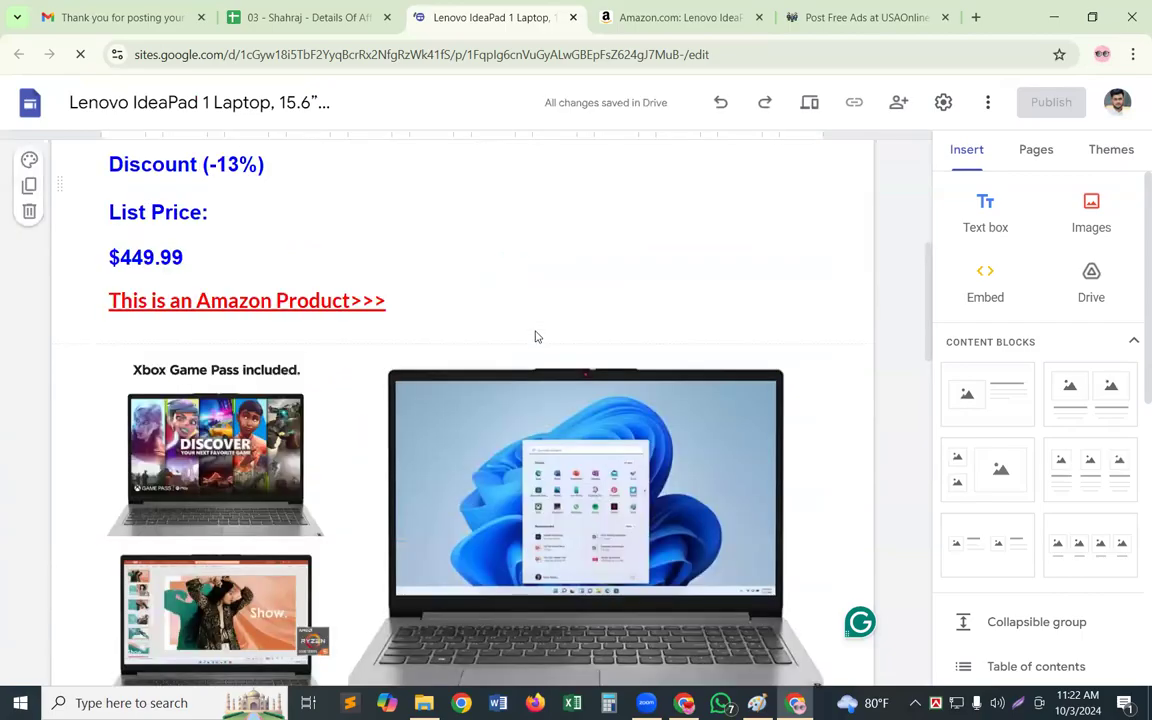
{"action": "scroll", "coordinate": [599, 306], "scroll_direction": "up", "scroll_amount": 3}
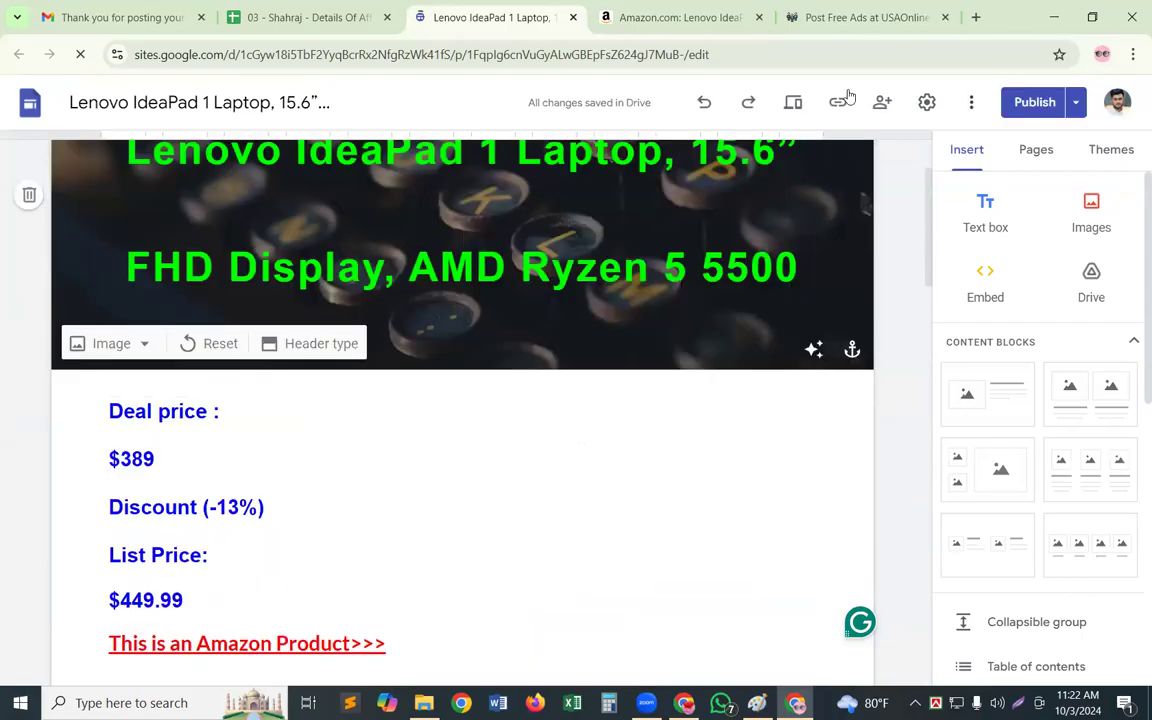
Check the specifications in the Lenovo site editor and copy the published site link
{"action": "left_click", "coordinate": [1036, 102]}
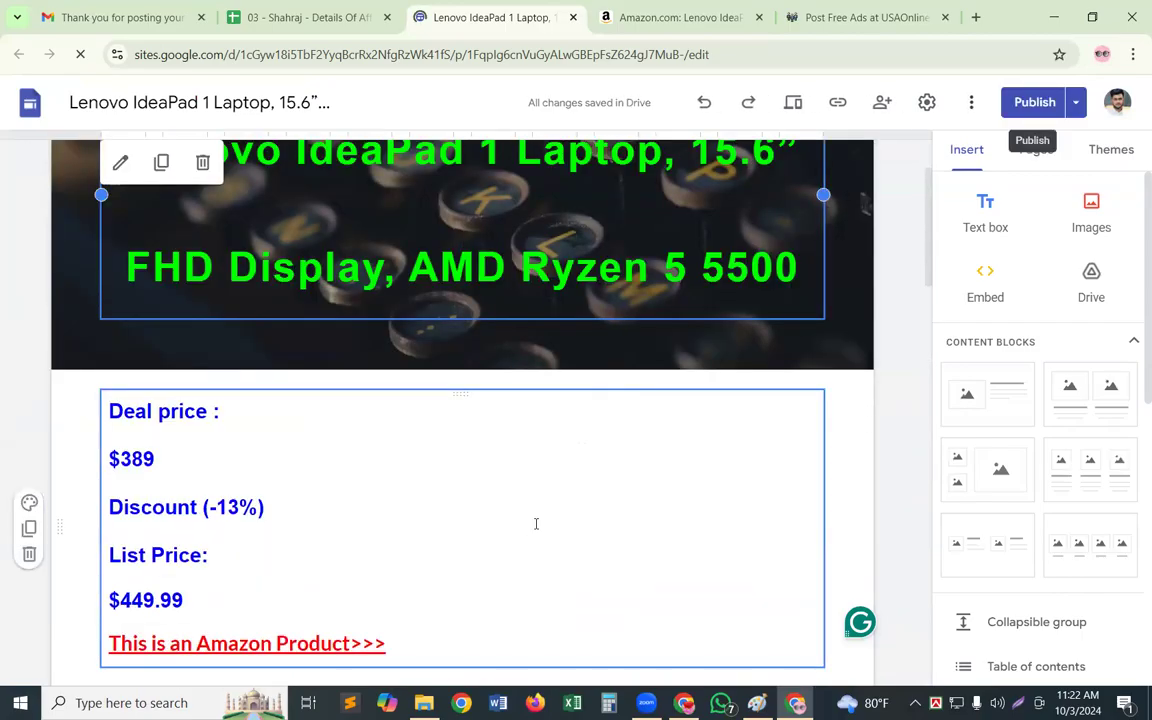
{"action": "scroll", "coordinate": [535, 527], "scroll_direction": "down", "scroll_amount": 5}
{"action": "scroll", "coordinate": [563, 432], "scroll_direction": "down", "scroll_amount": 8}
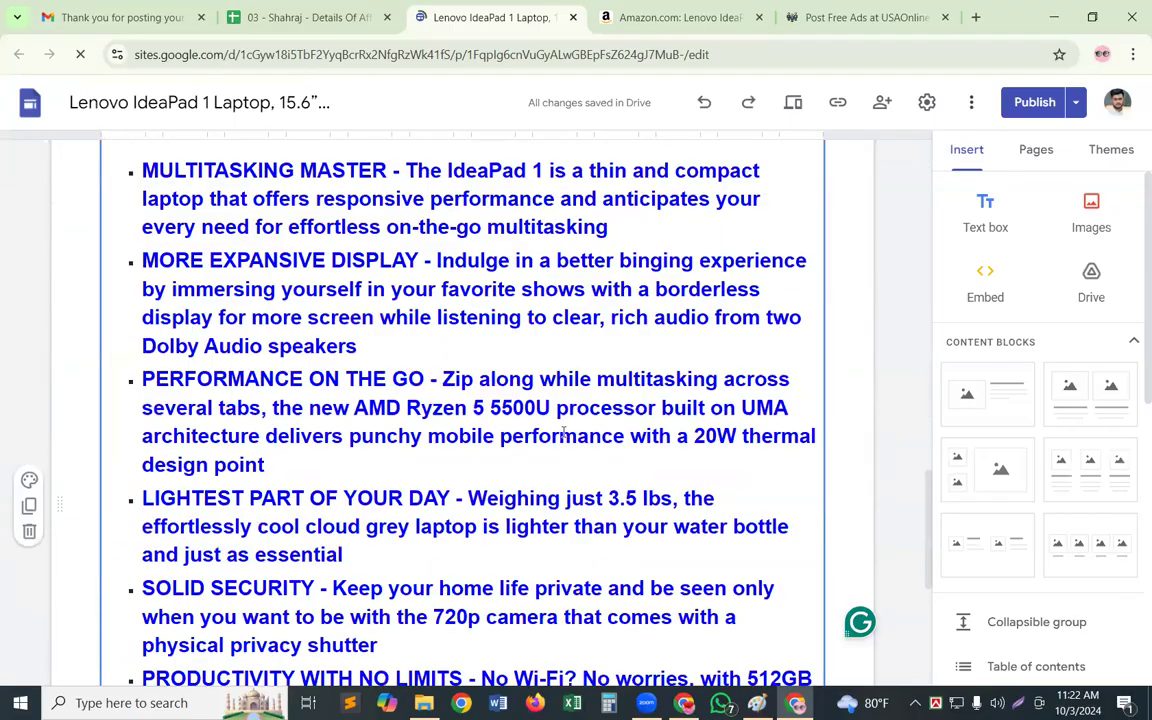
{"action": "scroll", "coordinate": [275, 404], "scroll_direction": "up", "scroll_amount": 5}
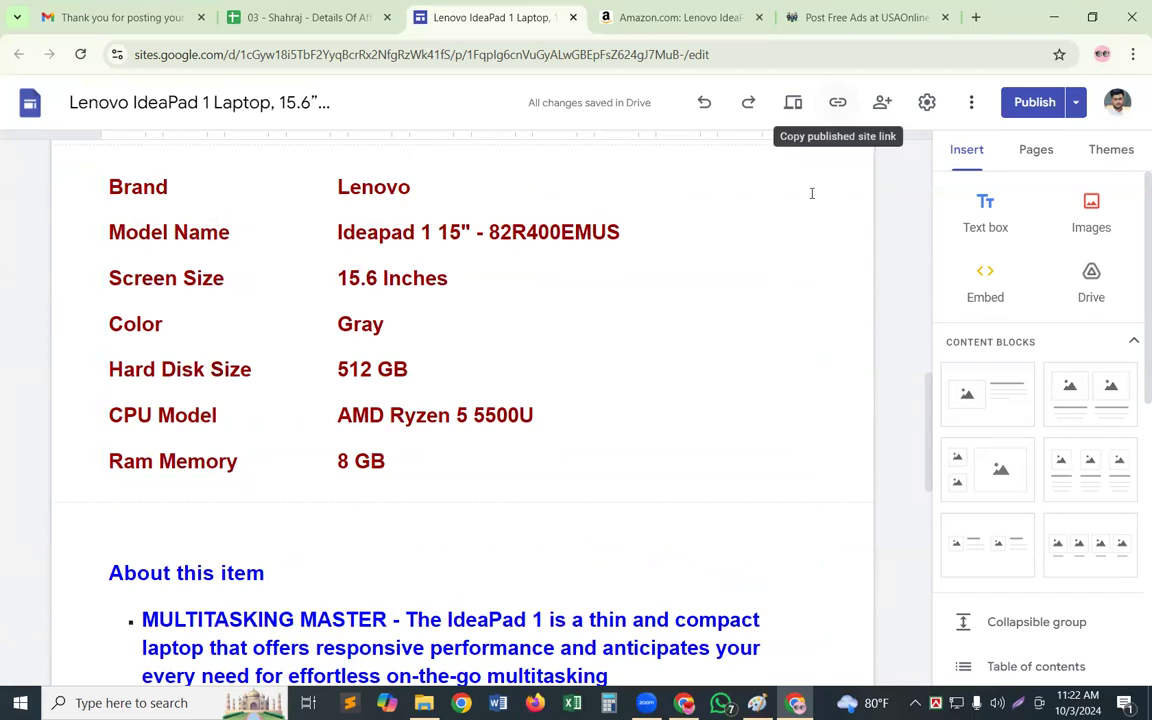
{"action": "left_click", "coordinate": [837, 102]}
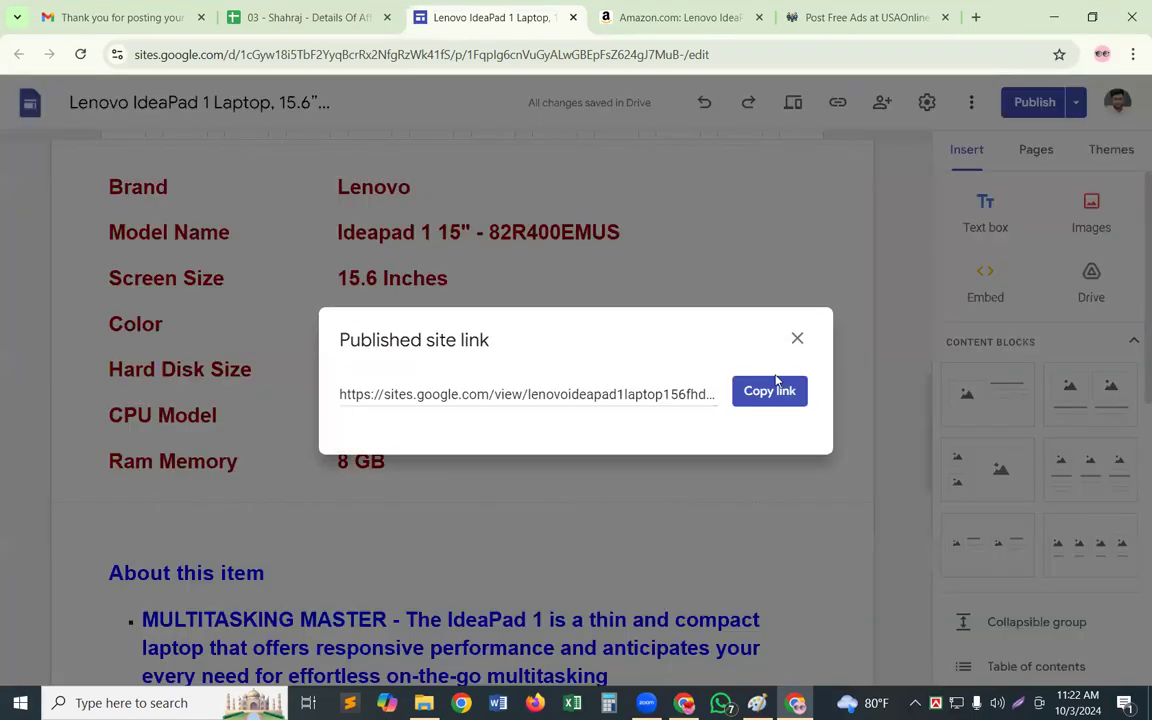
{"action": "left_click", "coordinate": [776, 398]}
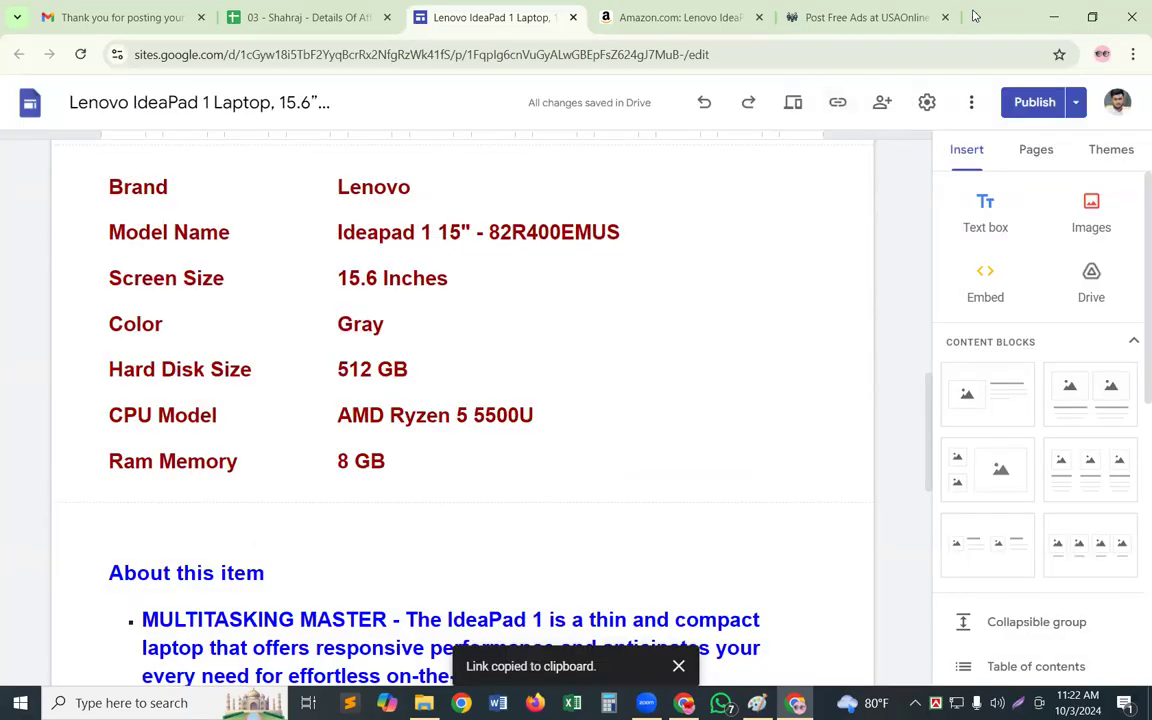
Open the published Lenovo page from the copied link in a new browser tab
{"action": "left_click", "coordinate": [975, 16]}
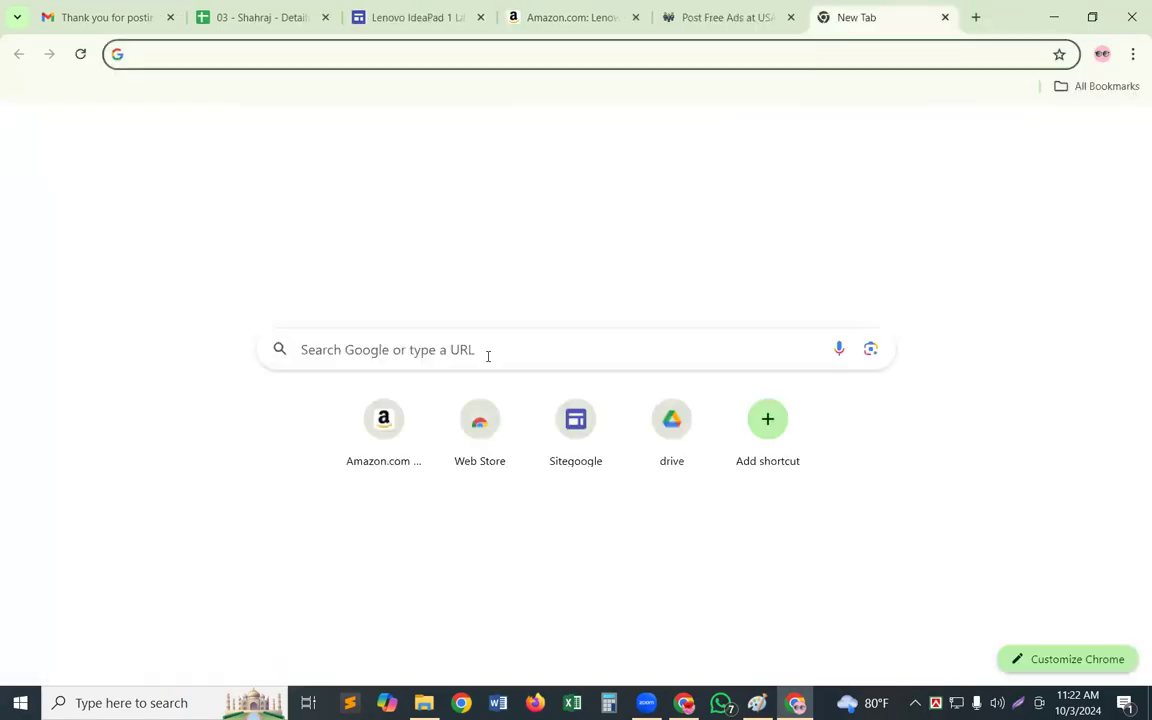
{"action": "left_click", "coordinate": [488, 354]}
{"action": "right_click", "coordinate": [490, 346]}
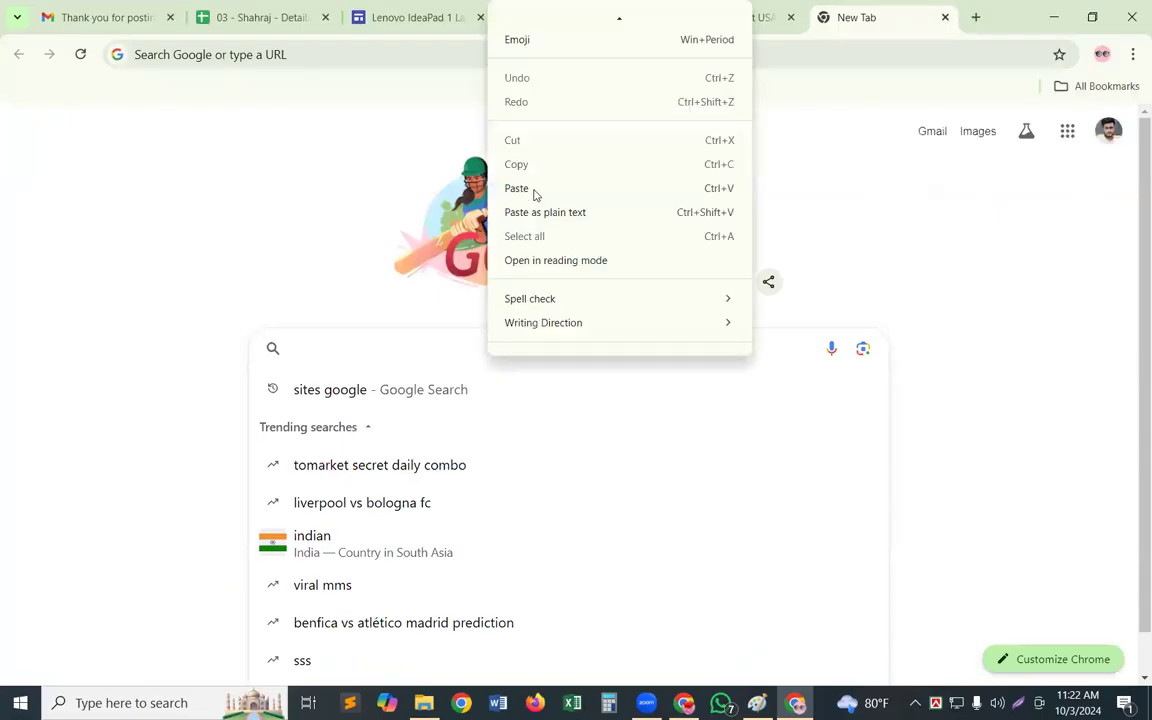
{"action": "left_click", "coordinate": [517, 189]}
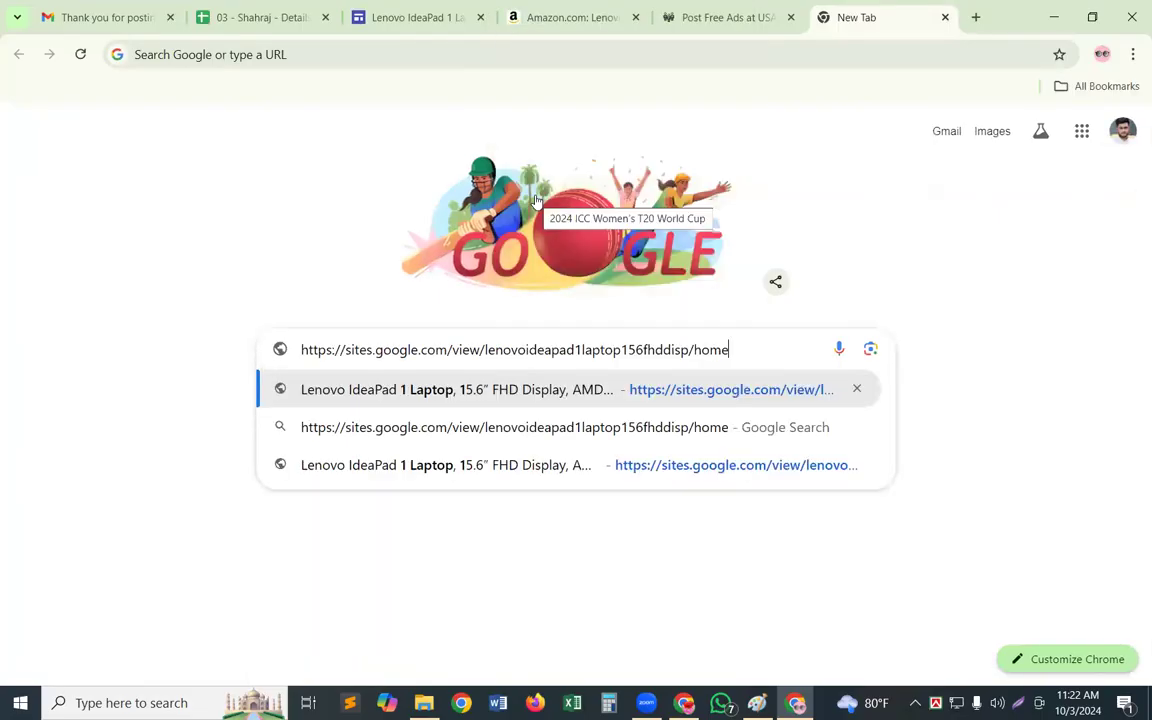
{"action": "key", "text": "Return"}
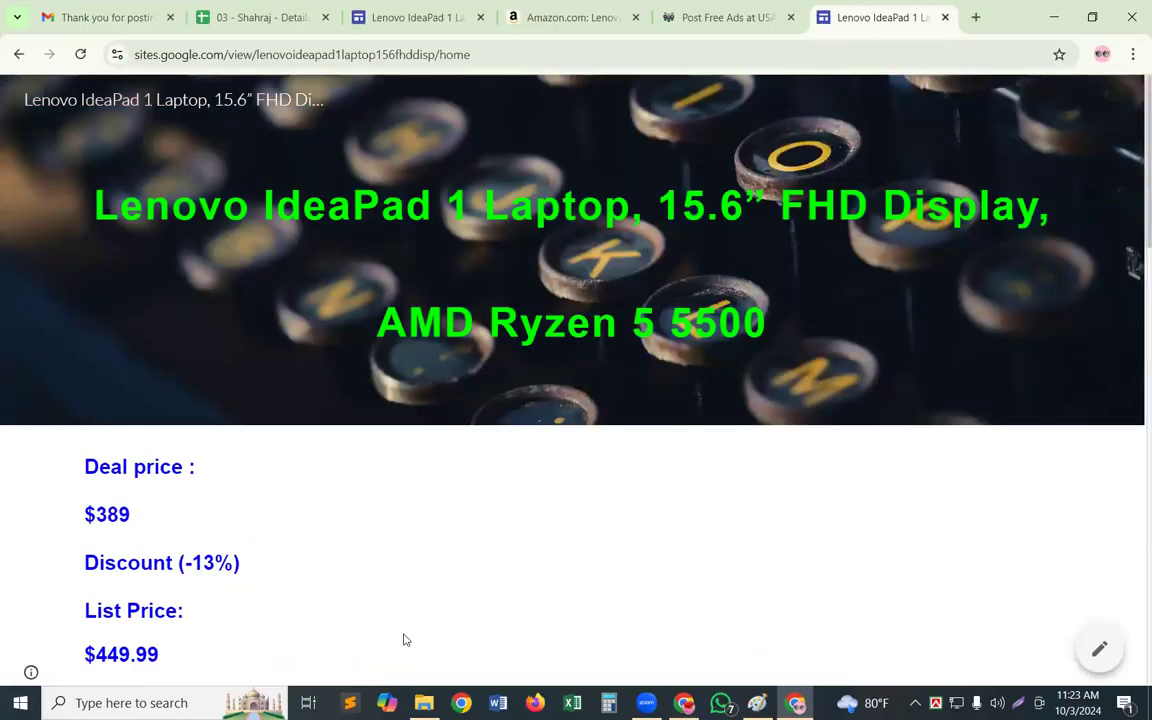
Examine the row spacing of the specifications on the published page and close its tab
{"action": "scroll", "coordinate": [430, 560], "scroll_direction": "down", "scroll_amount": 5}
{"action": "scroll", "coordinate": [417, 566], "scroll_direction": "down", "scroll_amount": 3}
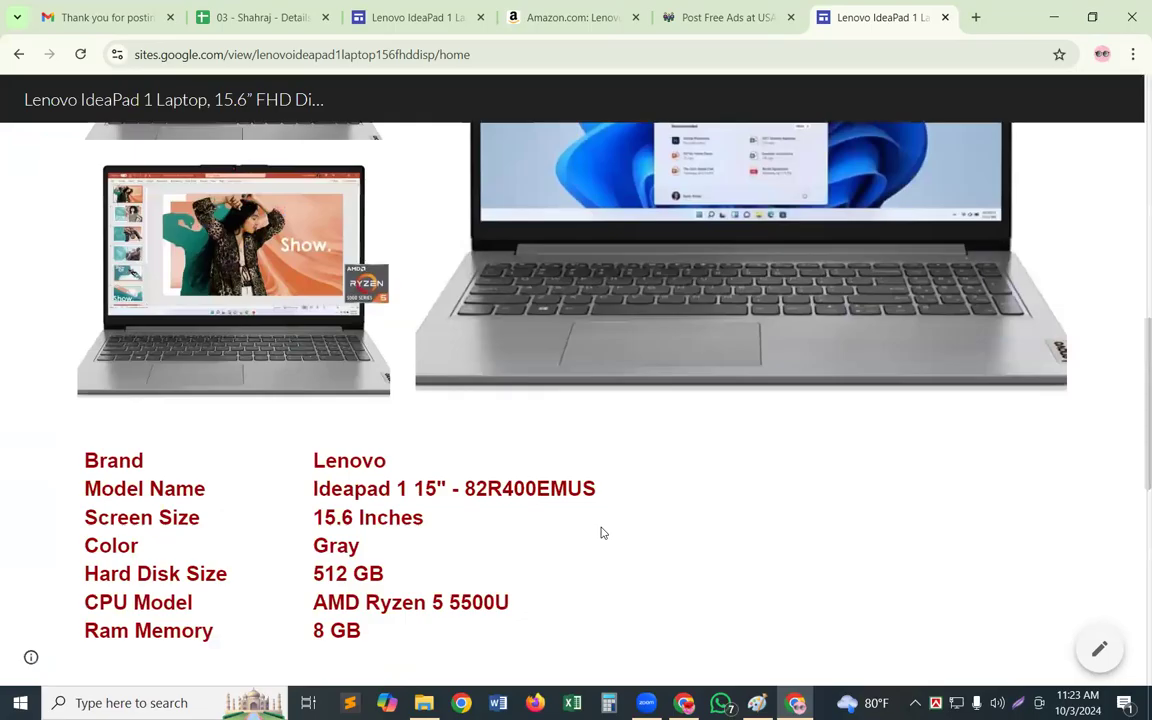
{"action": "scroll", "coordinate": [601, 533], "scroll_direction": "down", "scroll_amount": 1}
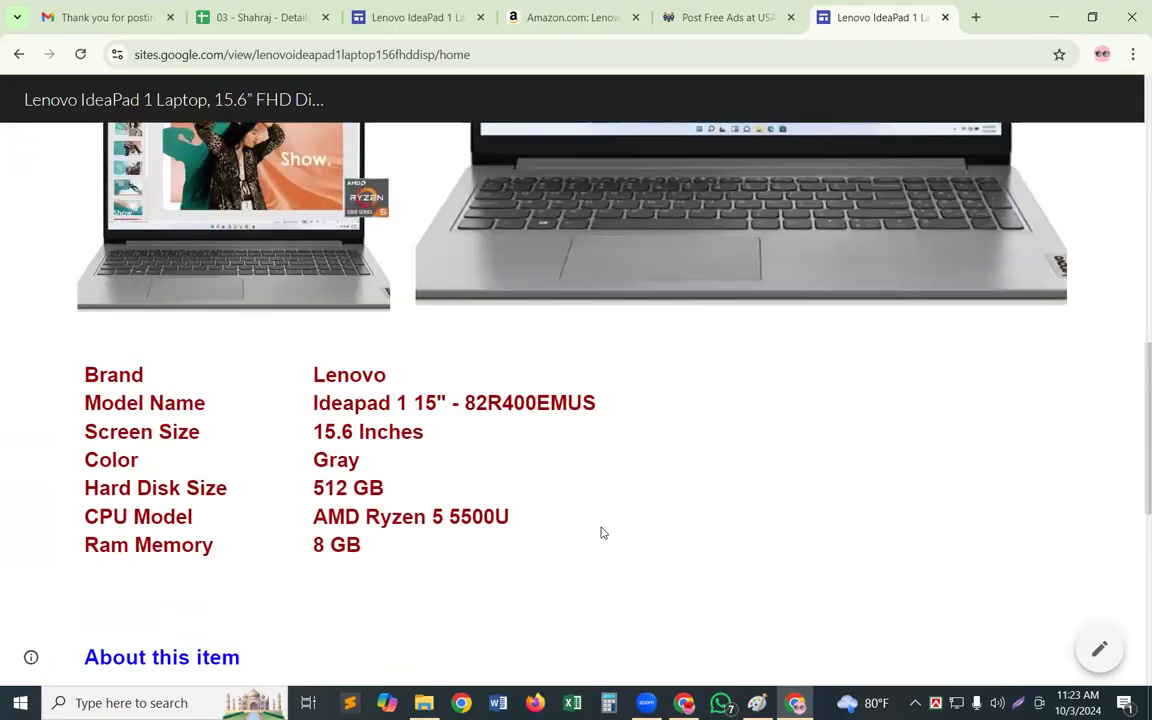
{"action": "scroll", "coordinate": [610, 536], "scroll_direction": "up", "scroll_amount": 1}
{"action": "scroll", "coordinate": [537, 558], "scroll_direction": "down", "scroll_amount": 1}
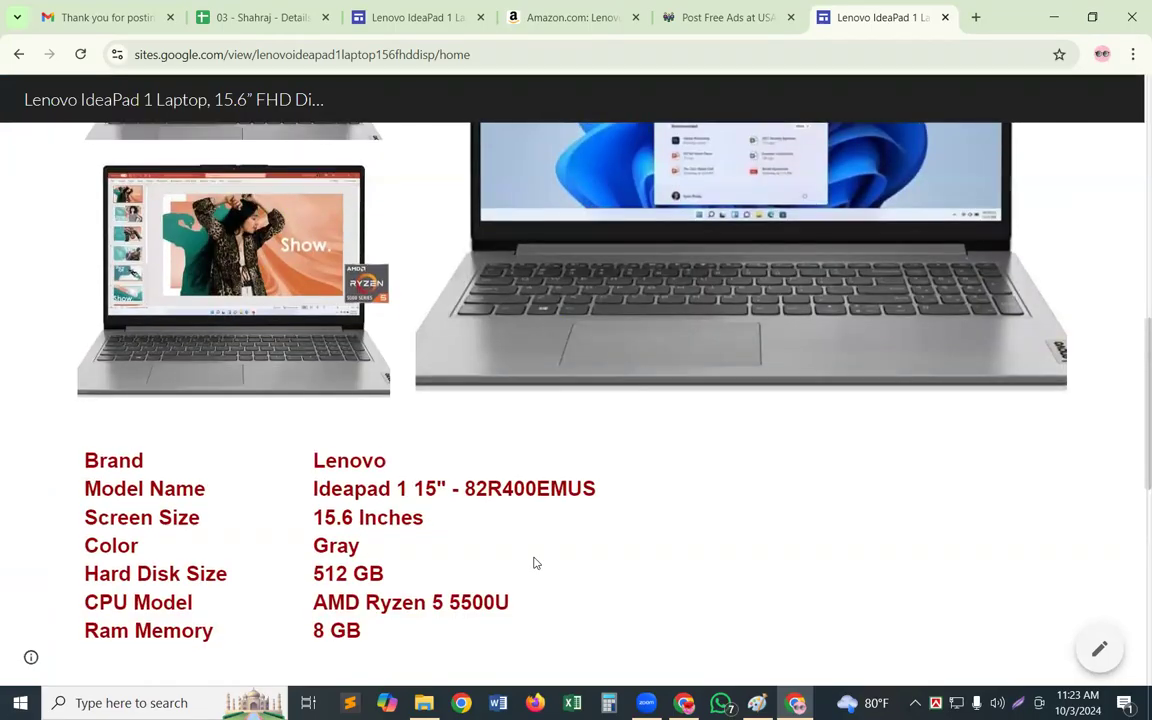
{"action": "scroll", "coordinate": [945, 16], "scroll_direction": "up", "scroll_amount": 2}
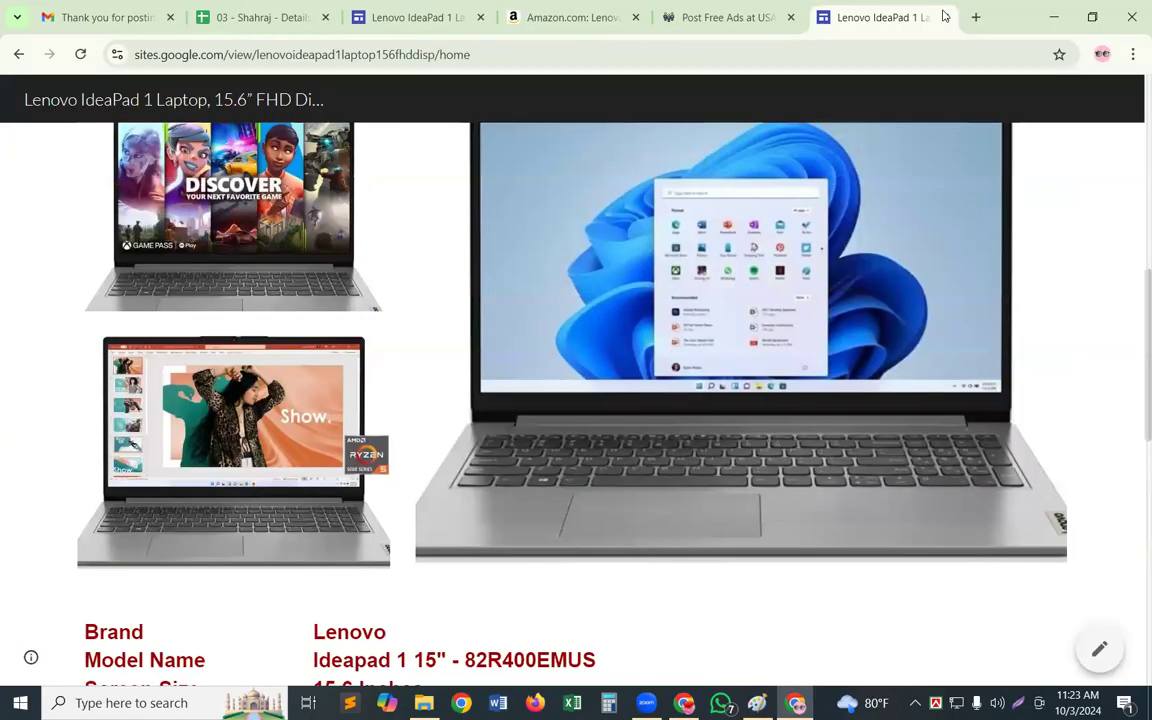
{"action": "left_click", "coordinate": [945, 16]}
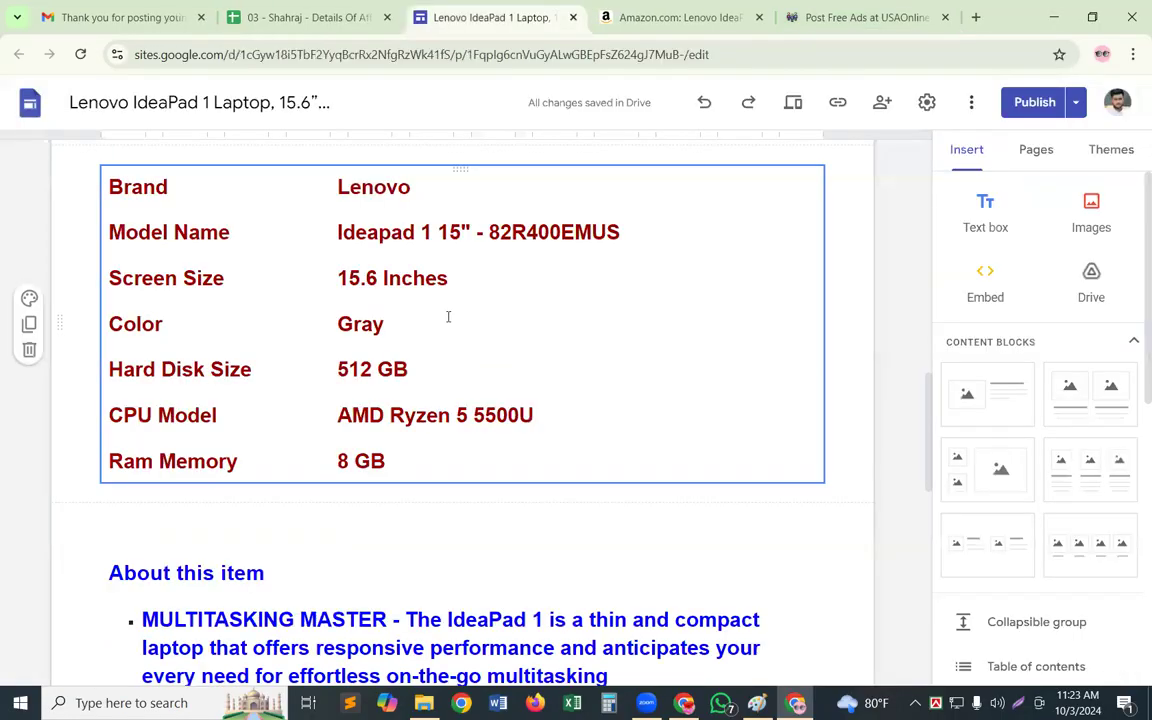
Remove the spacing between the specification rows from Brand to Ram Memory in the site editor
{"action": "left_click", "coordinate": [289, 334]}
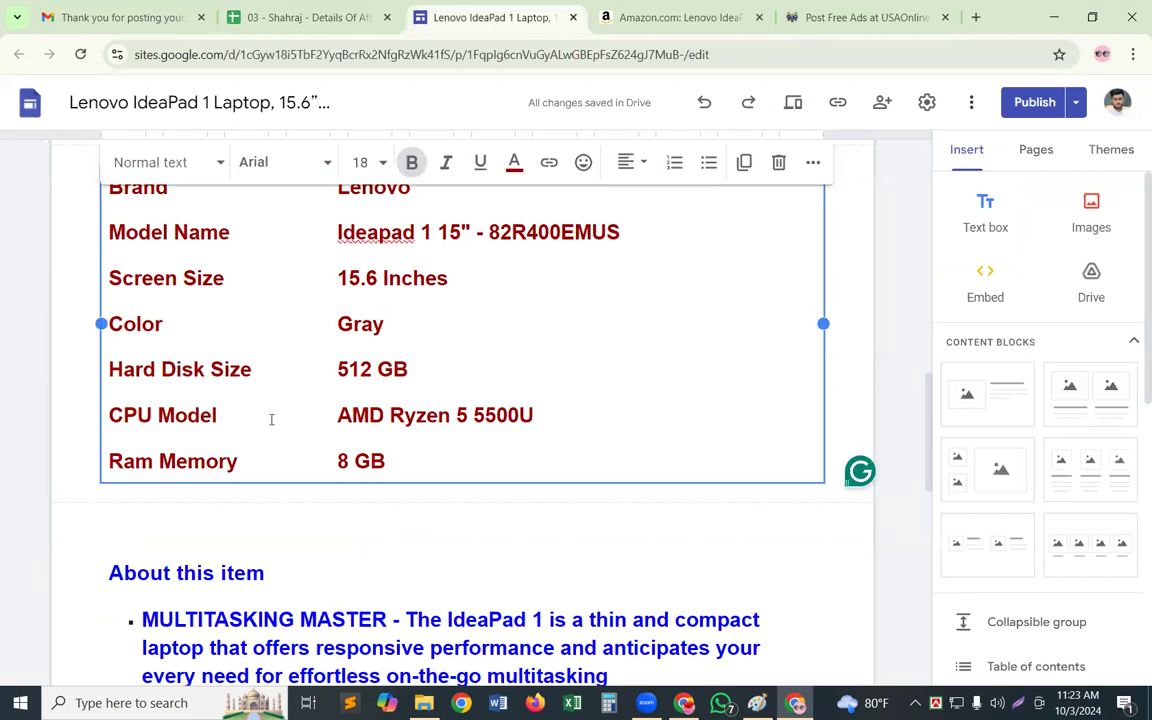
{"action": "left_click", "coordinate": [120, 462]}
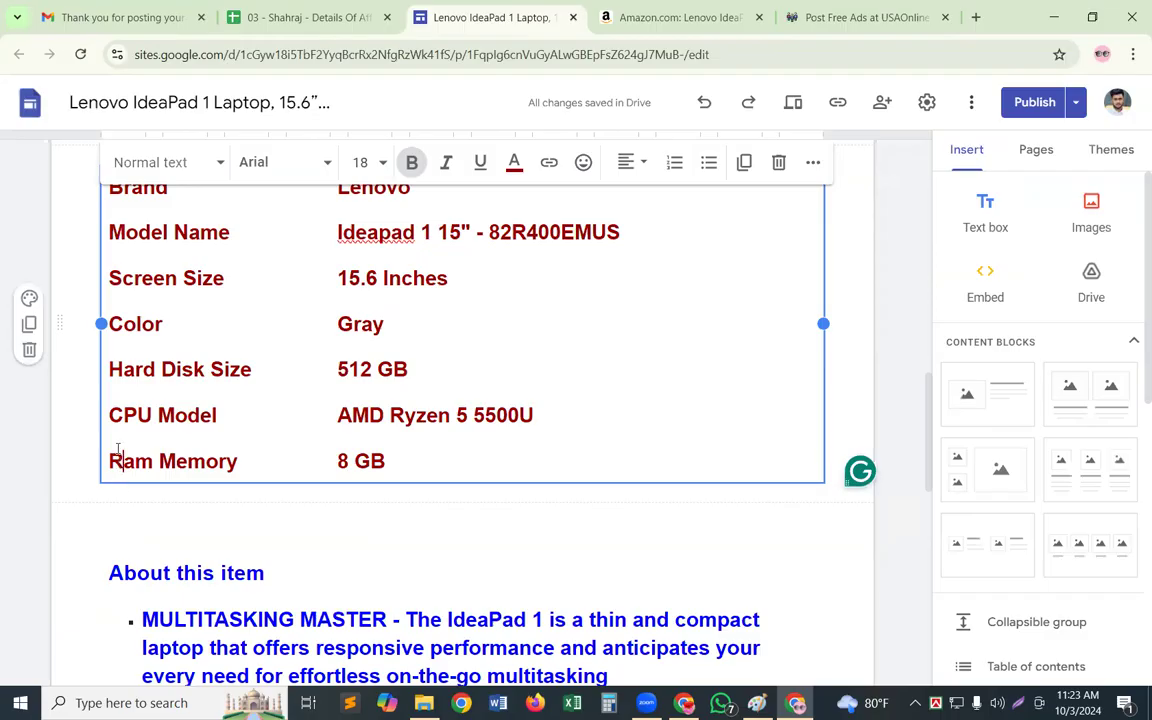
{"action": "left_click", "coordinate": [110, 461]}
{"action": "key", "text": "BackSpace"}
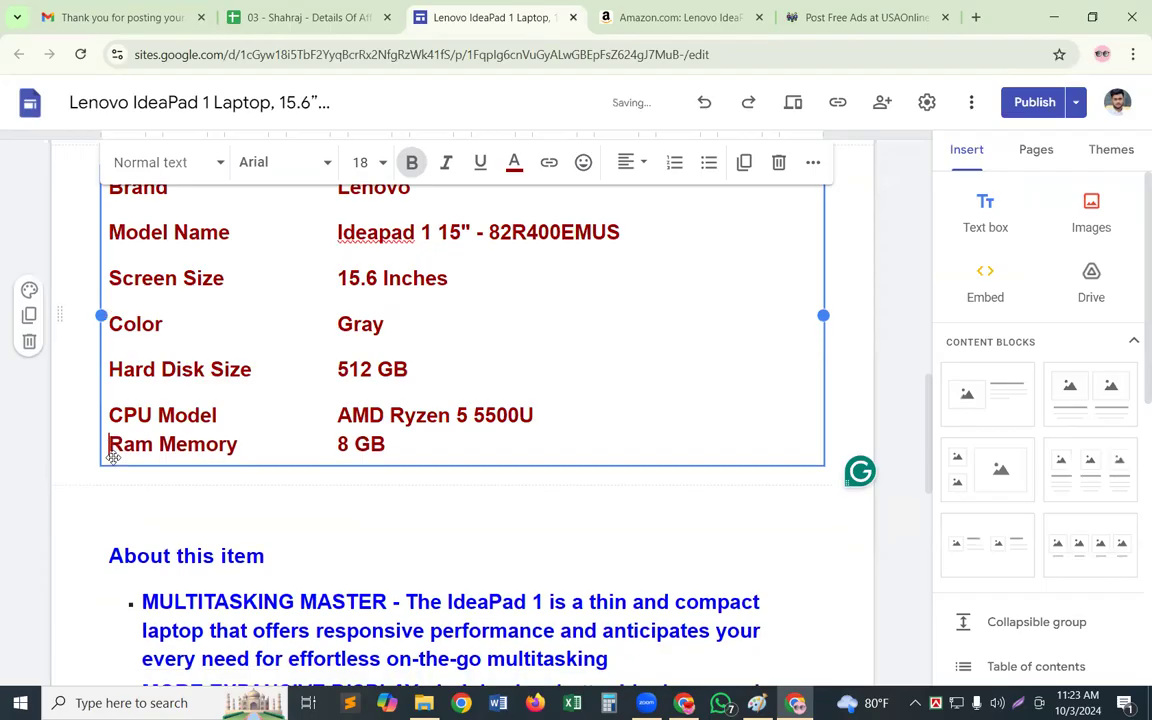
{"action": "key", "text": "Up"}
{"action": "key", "text": "BackSpace"}
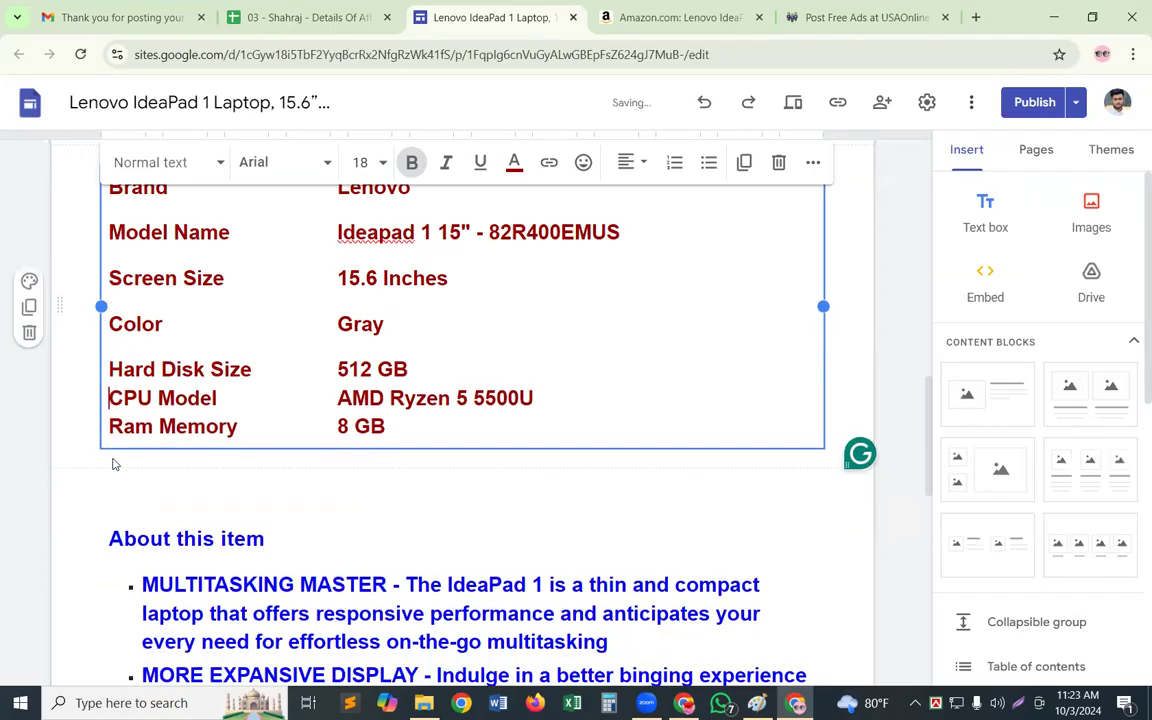
{"action": "key", "text": "Up"}
{"action": "key", "text": "BackSpace"}
{"action": "key", "text": "Up"}
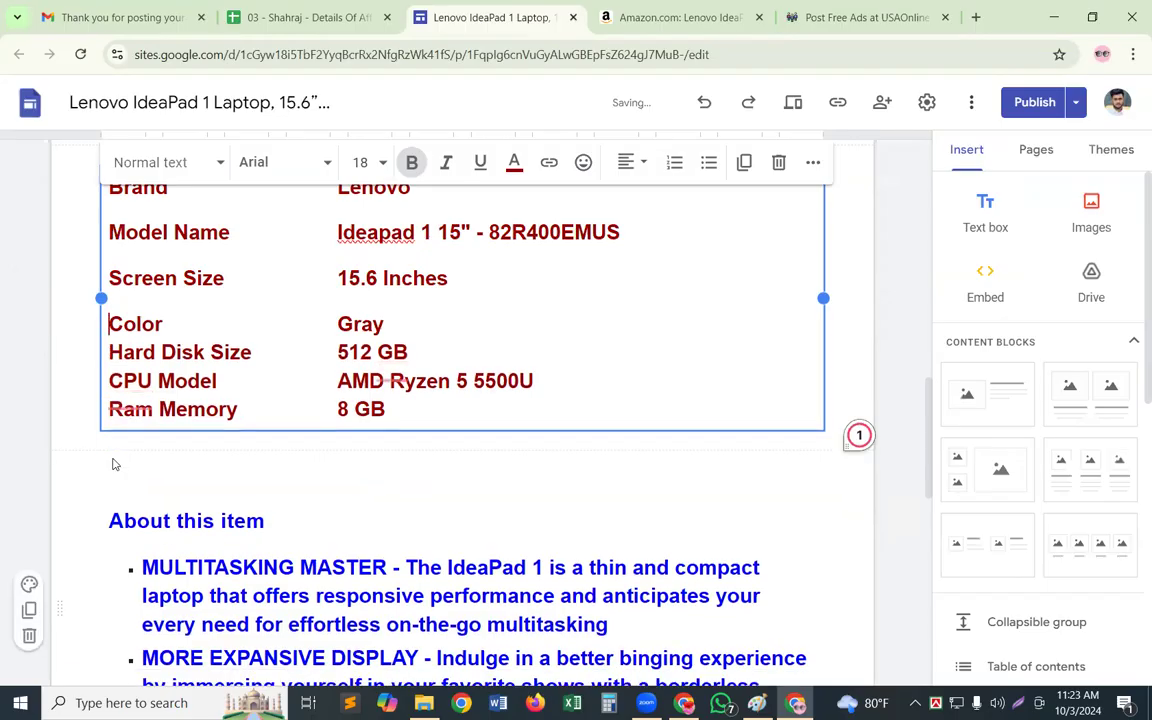
{"action": "key", "text": "BackSpace"}
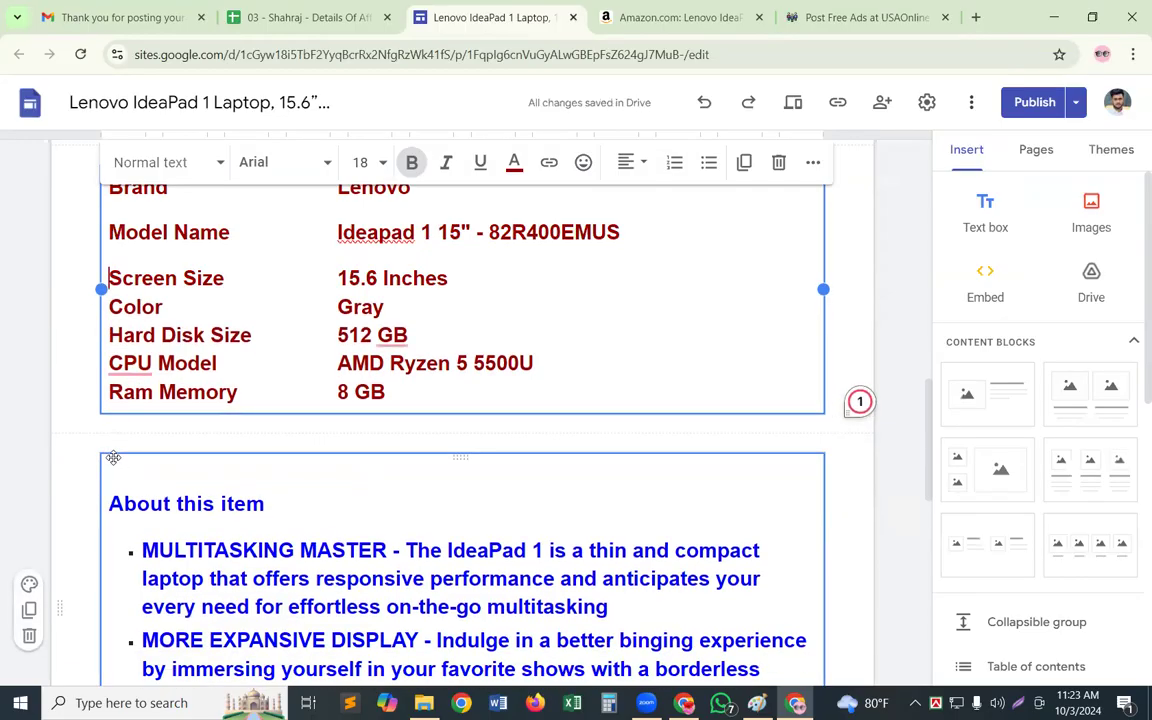
{"action": "key", "text": "BackSpace"}
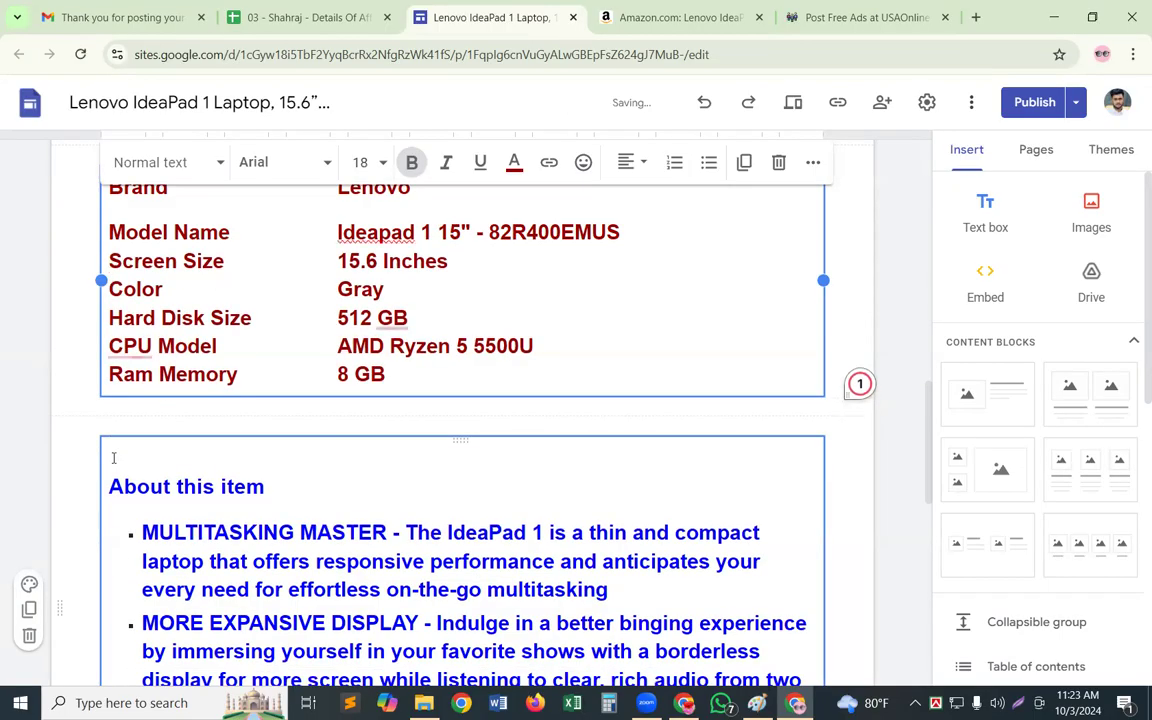
{"action": "scroll", "coordinate": [592, 465], "scroll_direction": "up", "scroll_amount": 2}
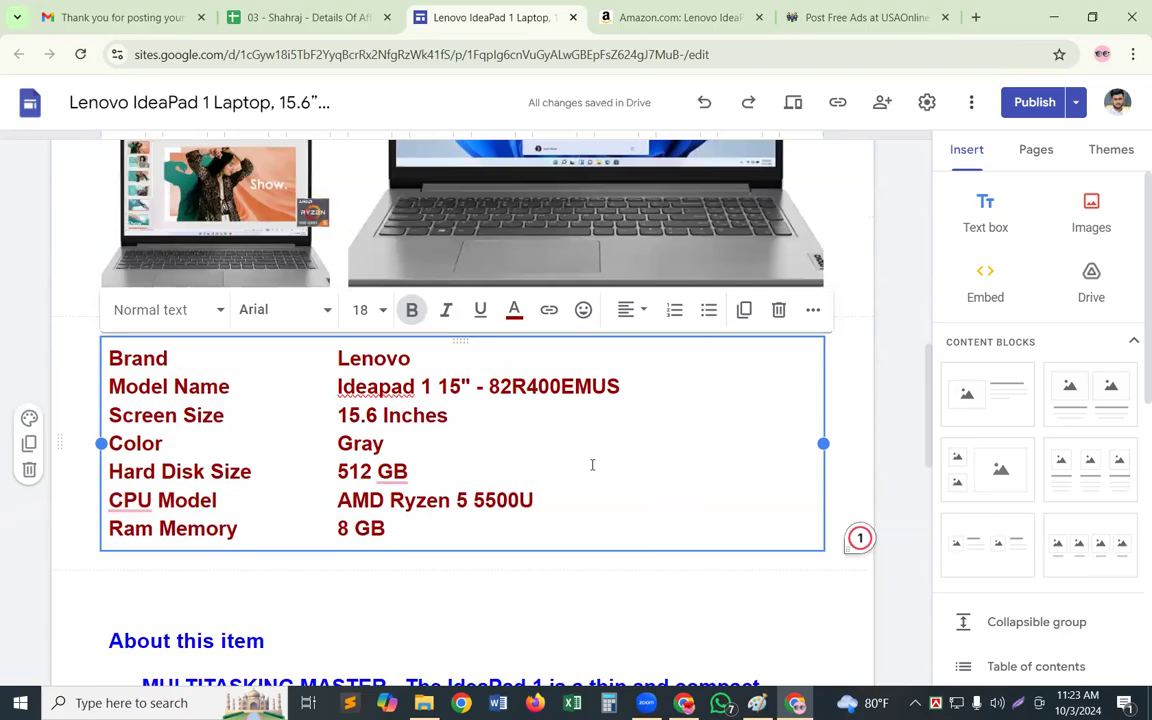
Copy the whole specifications block into the ad description below "This is an Amazon Product>>>" and start a new line after it
{"action": "key", "text": "ctrl+a"}
{"action": "key", "text": "ctrl+c"}
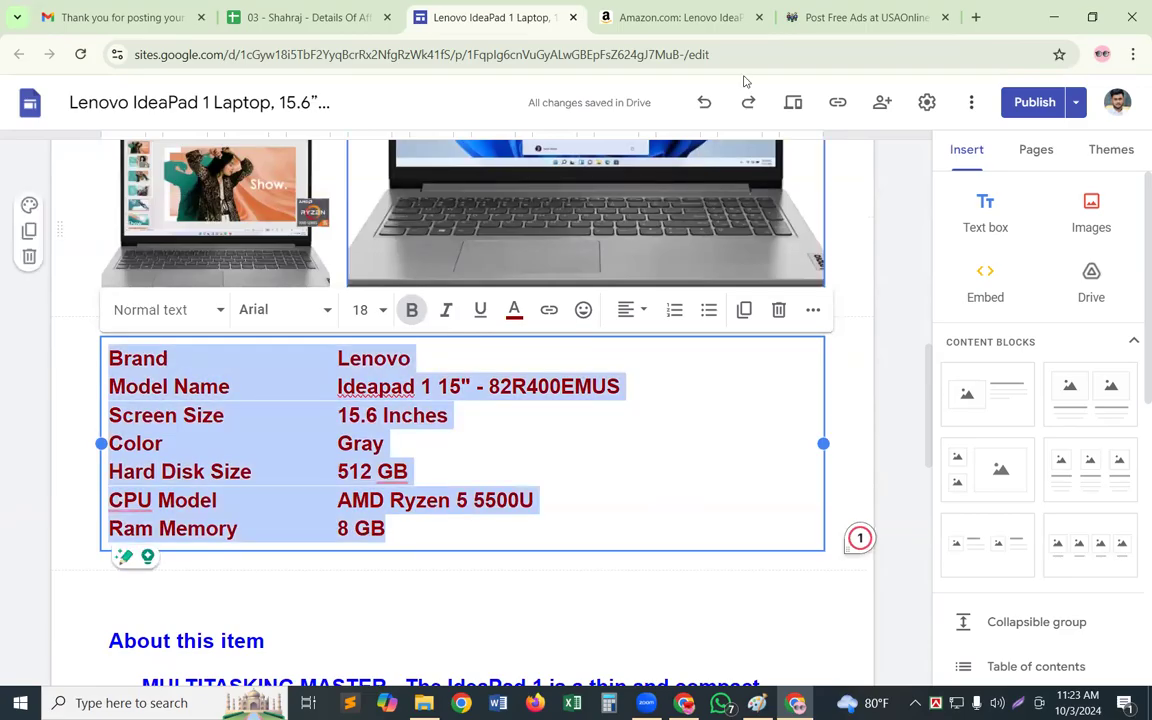
{"action": "left_click", "coordinate": [866, 17]}
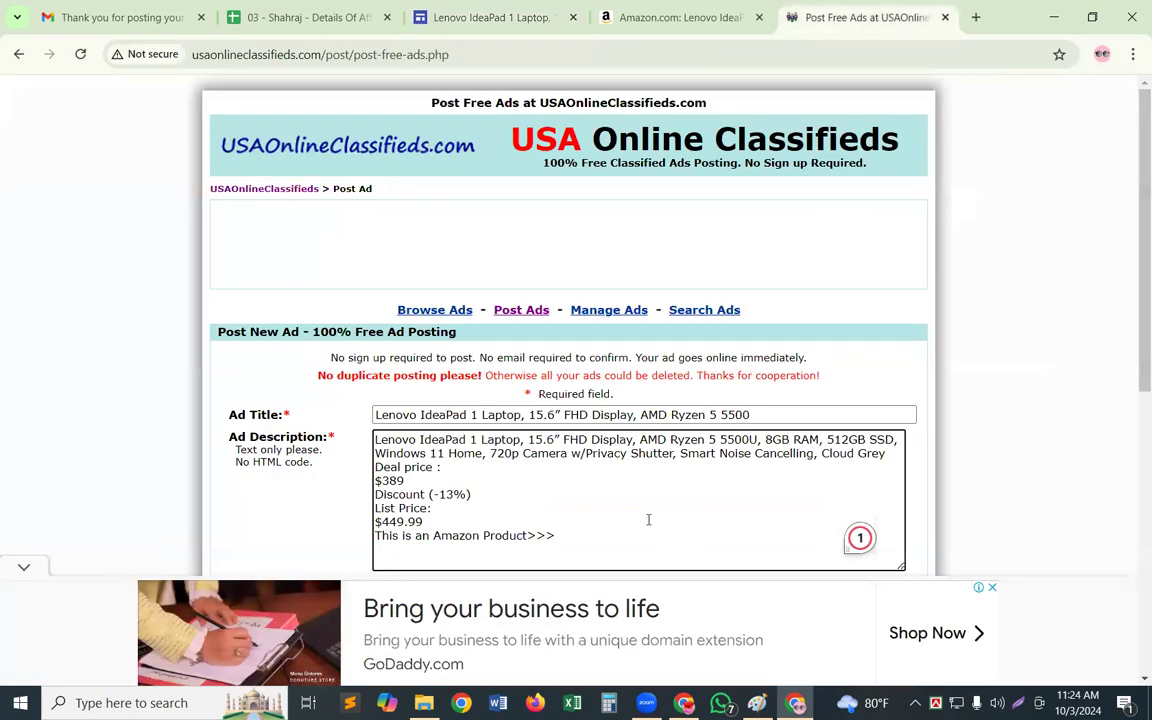
{"action": "key", "text": "Return"}
{"action": "key", "text": "ctrl+v"}
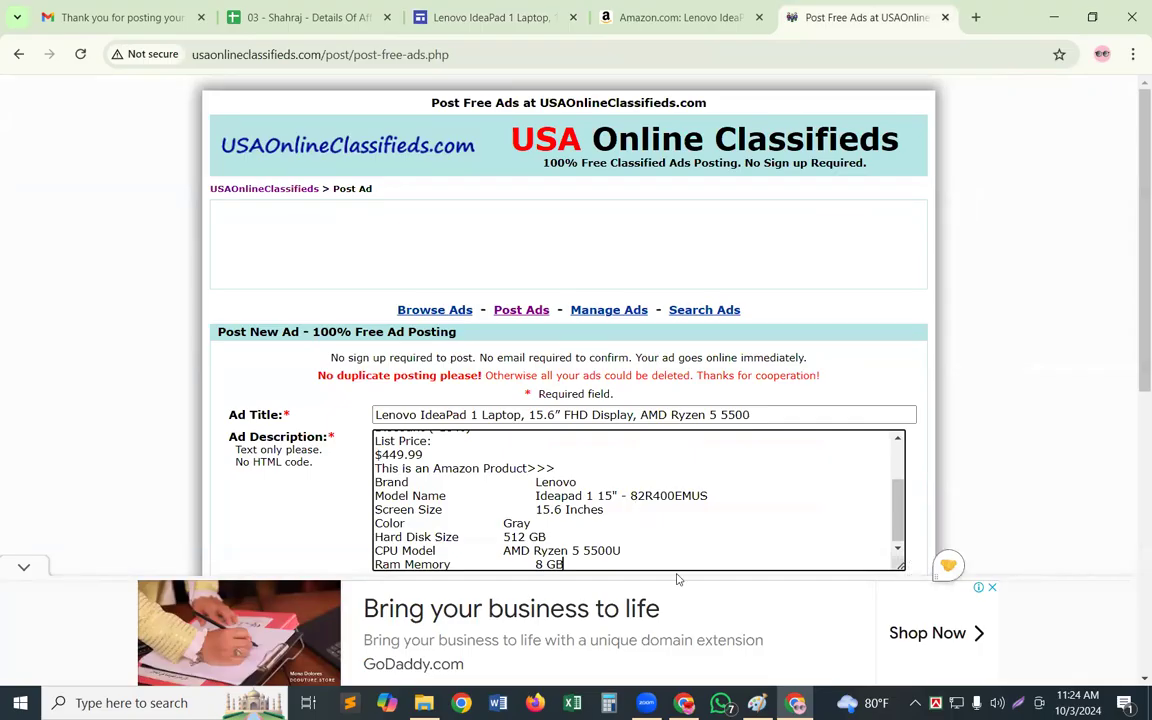
{"action": "key", "text": "Return"}
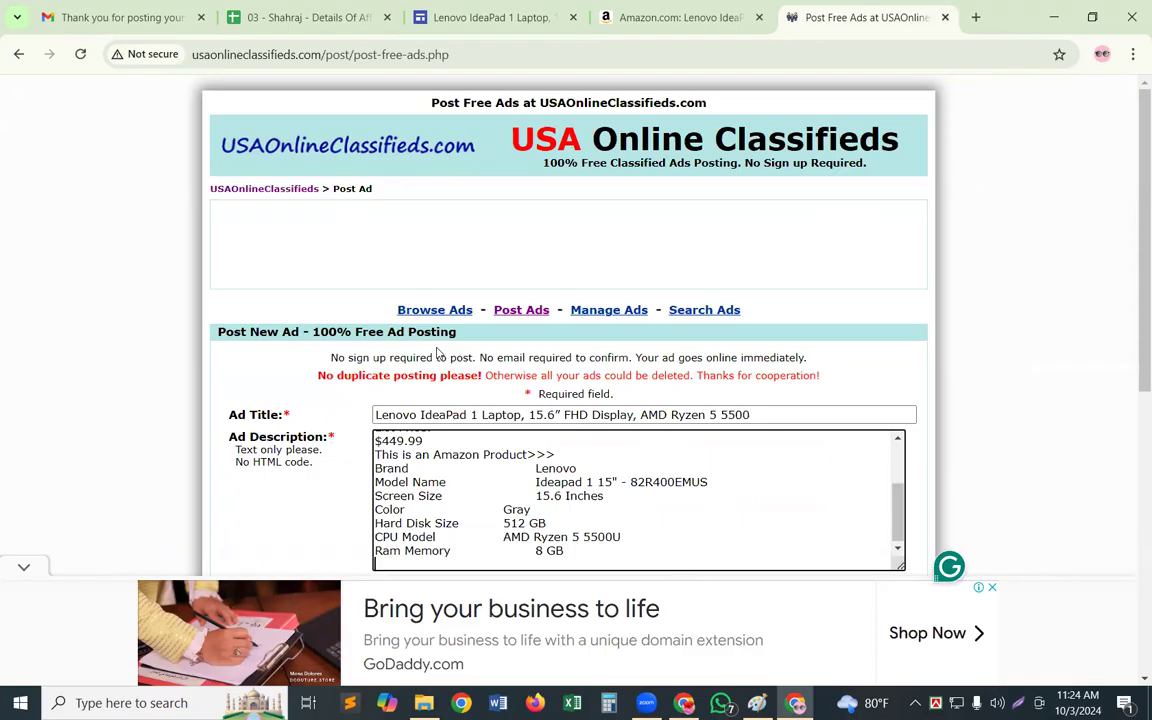
Copy the "Click here for buy >>>" line from the end of the site page into the ad description below Ram Memory
{"action": "left_click", "coordinate": [435, 12]}
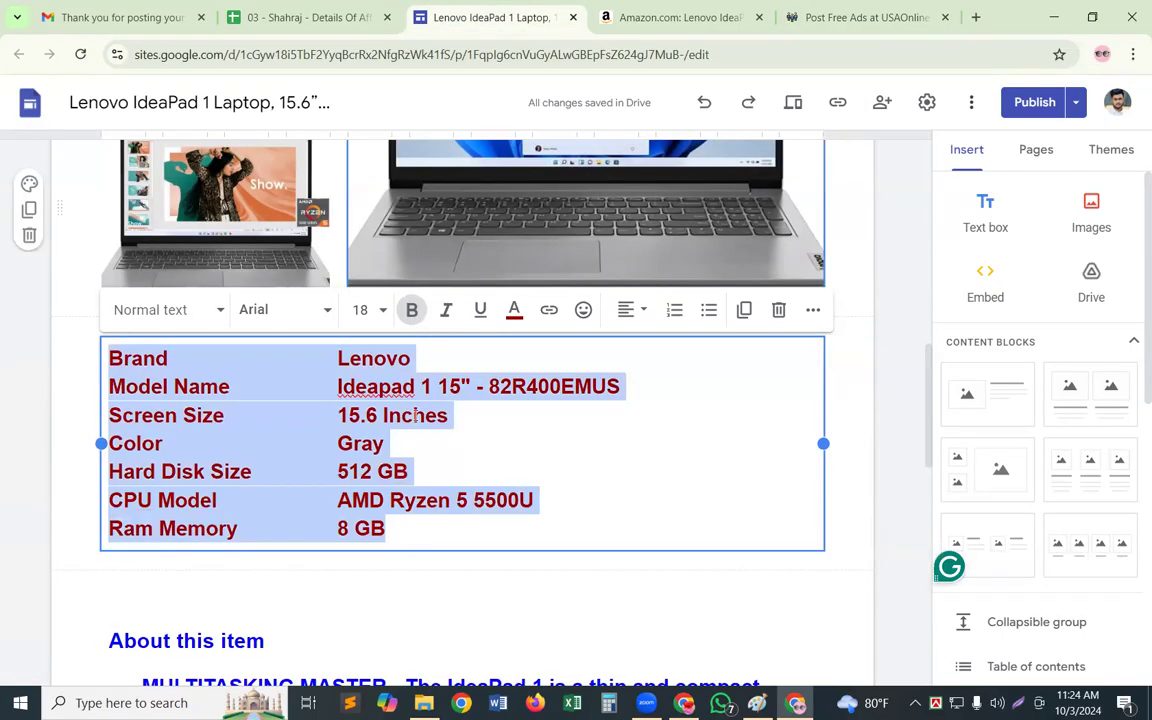
{"action": "scroll", "coordinate": [415, 416], "scroll_direction": "down", "scroll_amount": 5}
{"action": "scroll", "coordinate": [155, 540], "scroll_direction": "down", "scroll_amount": 5}
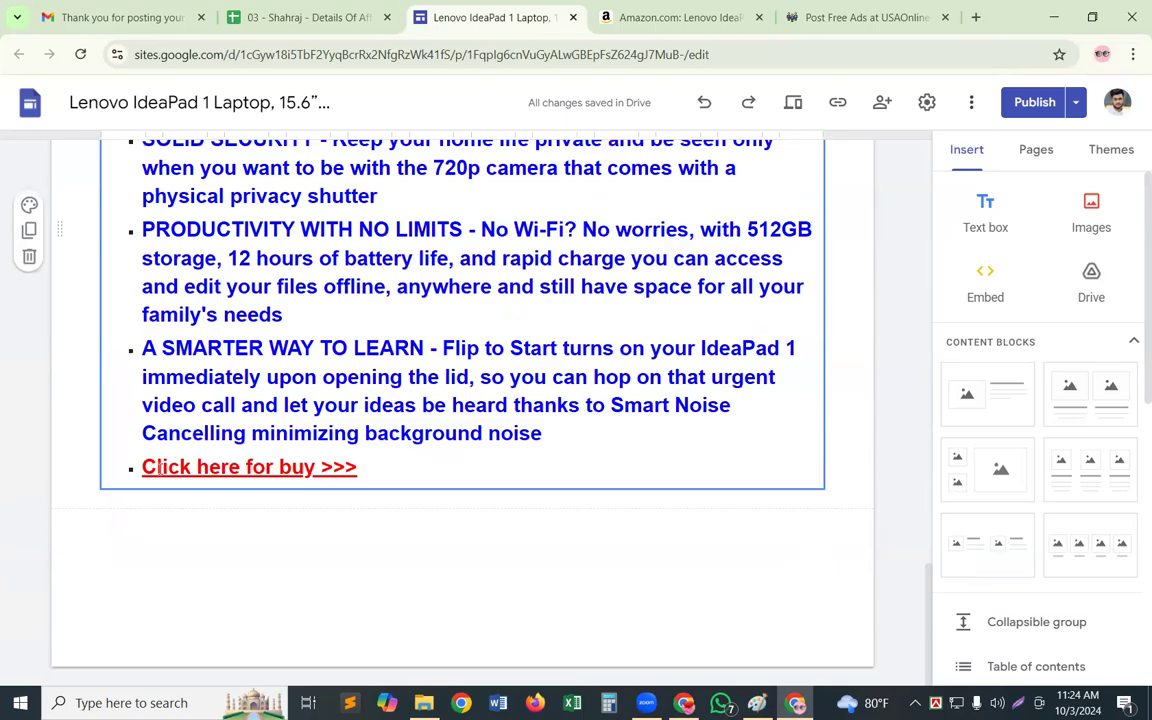
{"action": "left_click_drag", "start_coordinate": [162, 468], "coordinate": [291, 468]}
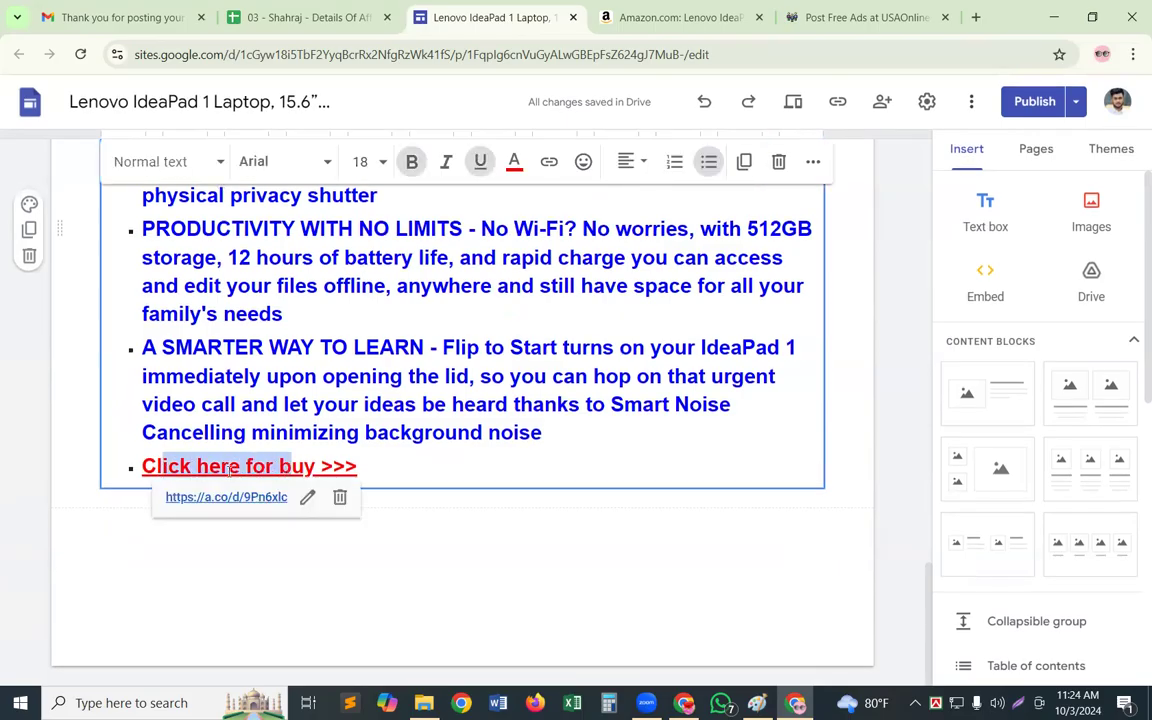
{"action": "left_click", "coordinate": [142, 466]}
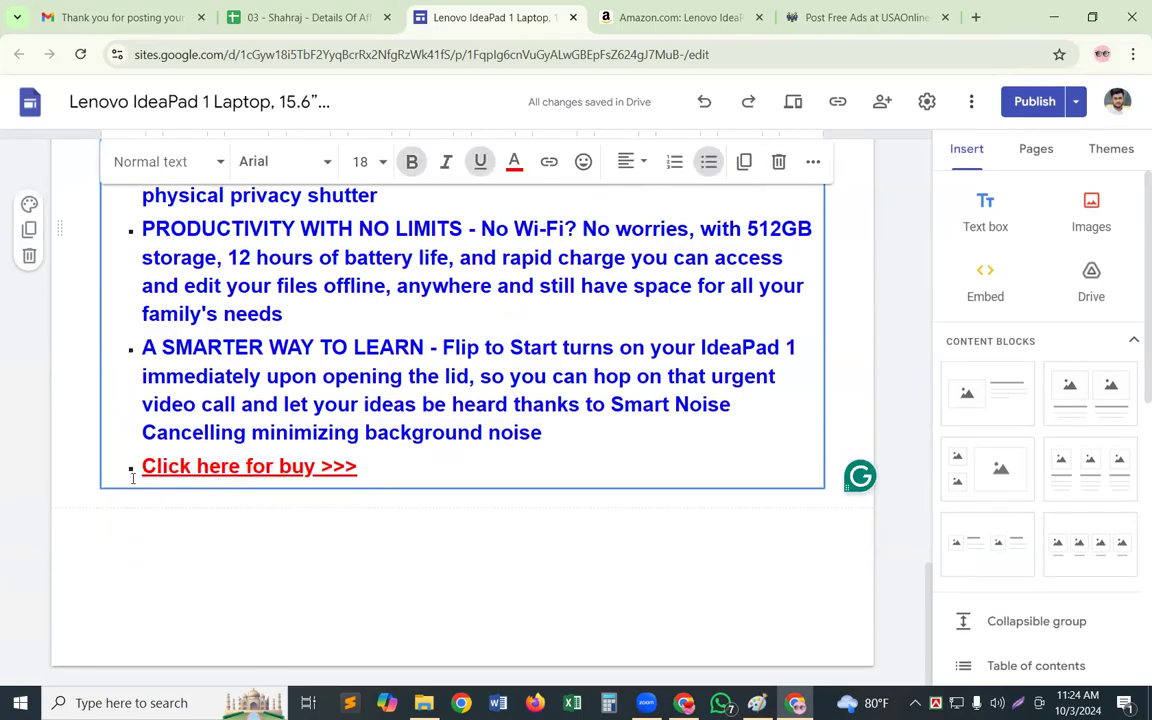
{"action": "left_click_drag", "start_coordinate": [142, 466], "coordinate": [442, 468]}
{"action": "key", "text": "ctrl+c"}
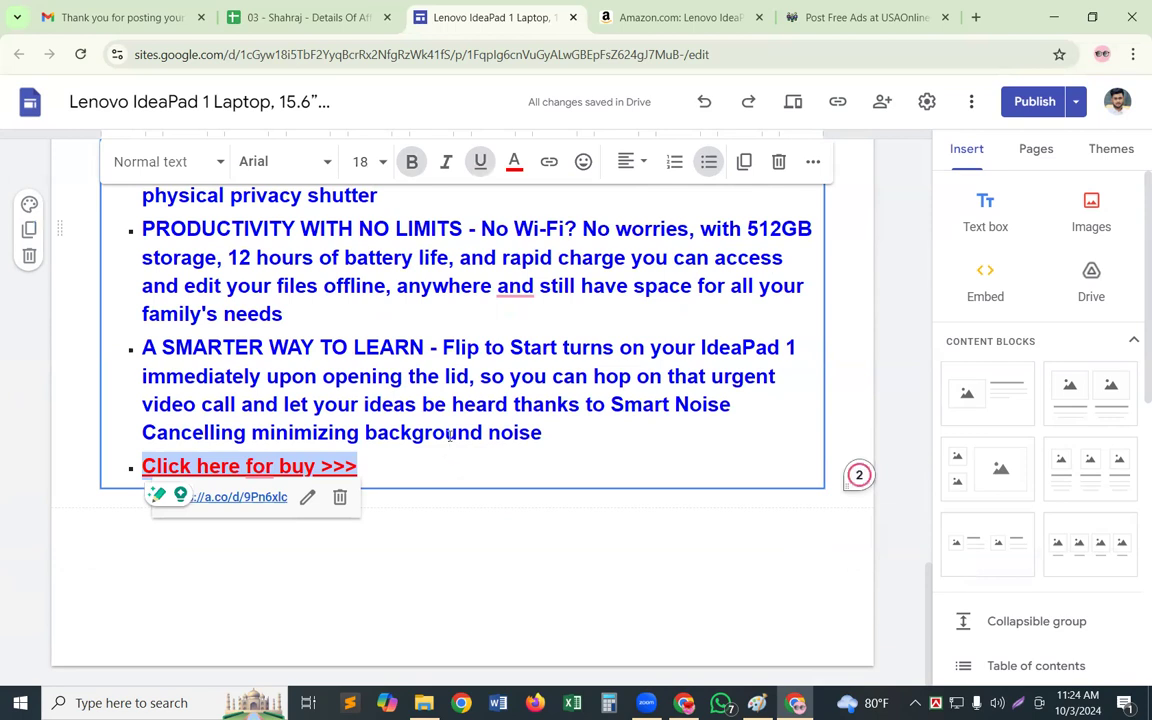
{"action": "left_click", "coordinate": [893, 22]}
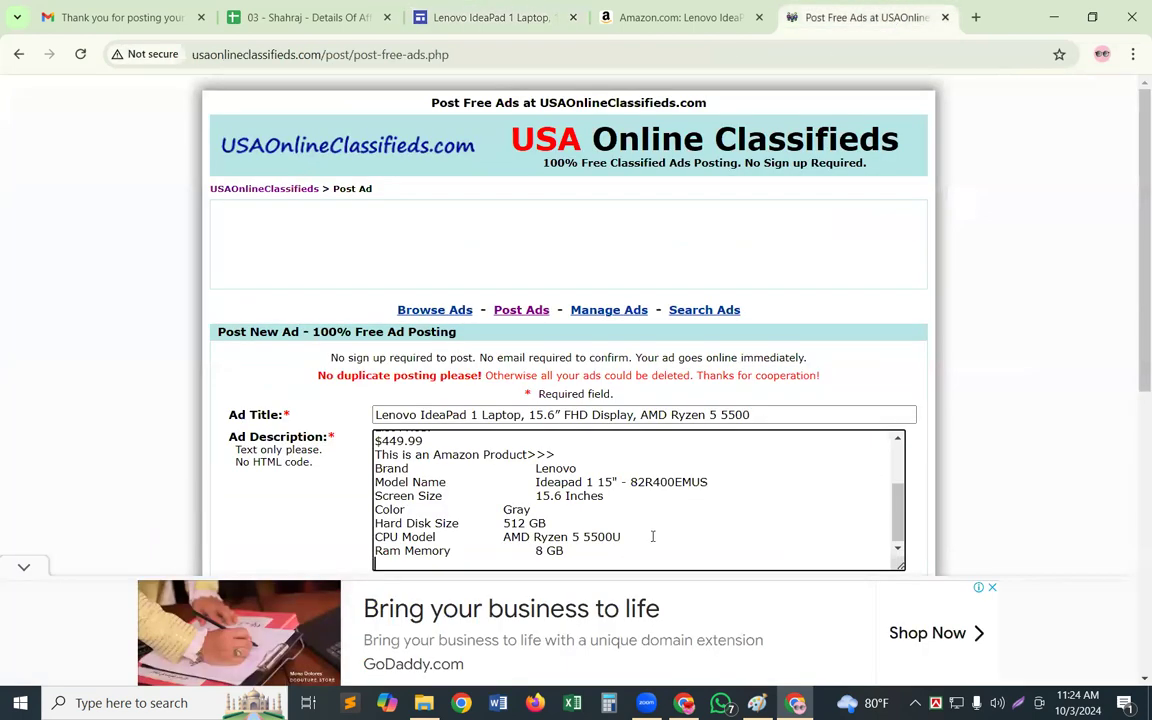
{"action": "key", "text": "ctrl+v"}
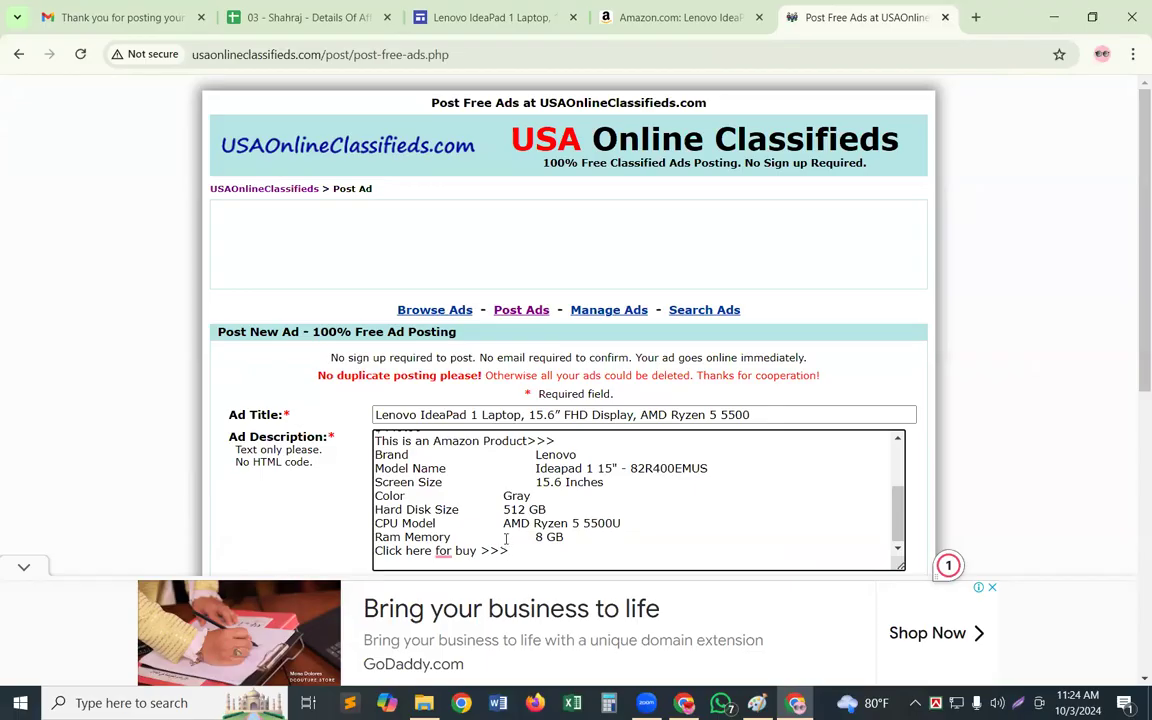
Copy the published site link of the Lenovo IdeaPad 1 page from the Google Sites editor
{"action": "left_click", "coordinate": [517, 549]}
{"action": "left_click_drag", "start_coordinate": [376, 551], "coordinate": [510, 551]}
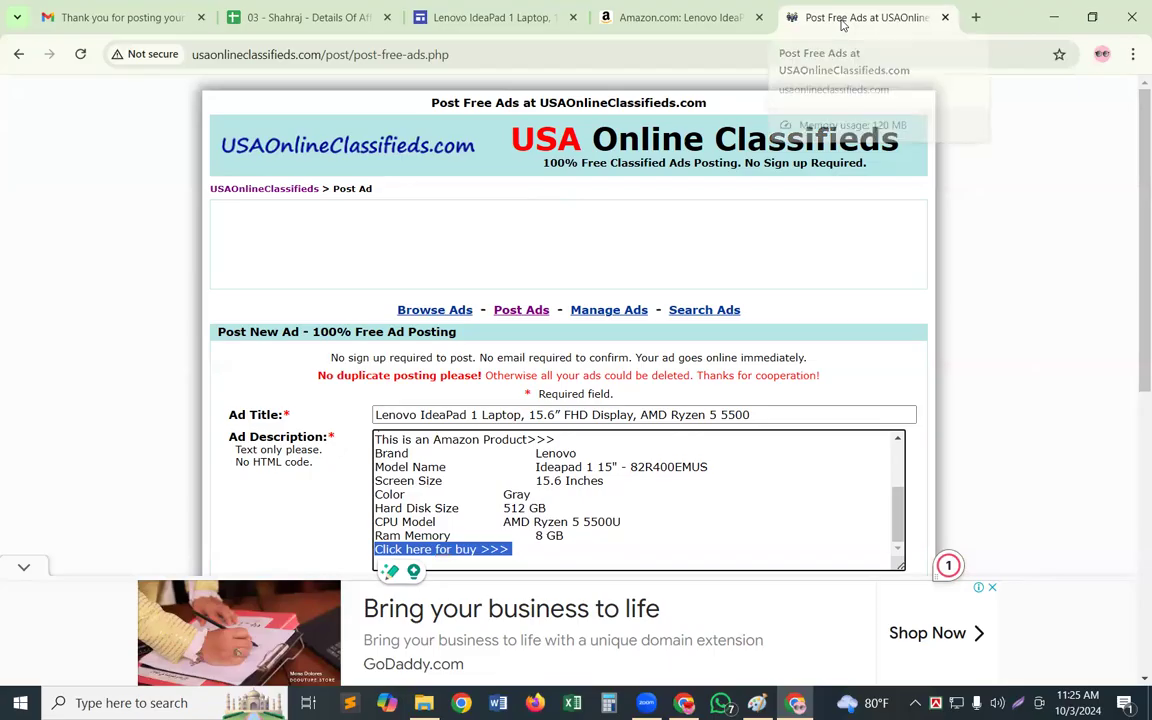
{"action": "left_click", "coordinate": [480, 17]}
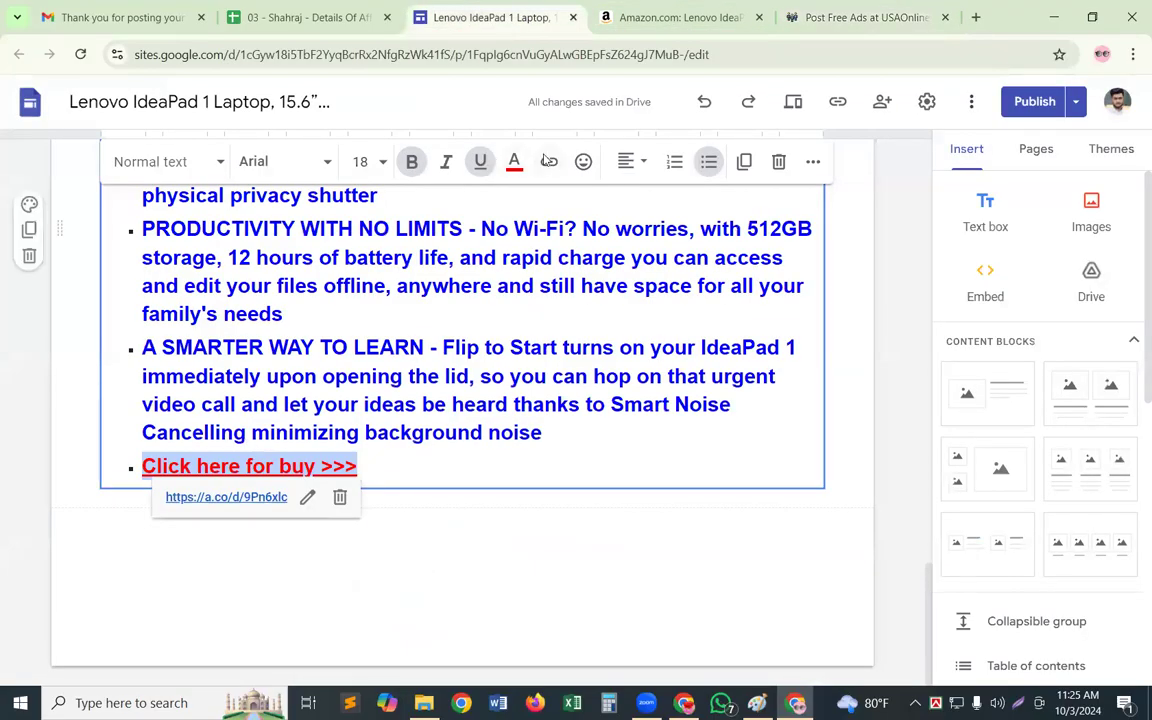
{"action": "left_click", "coordinate": [548, 162]}
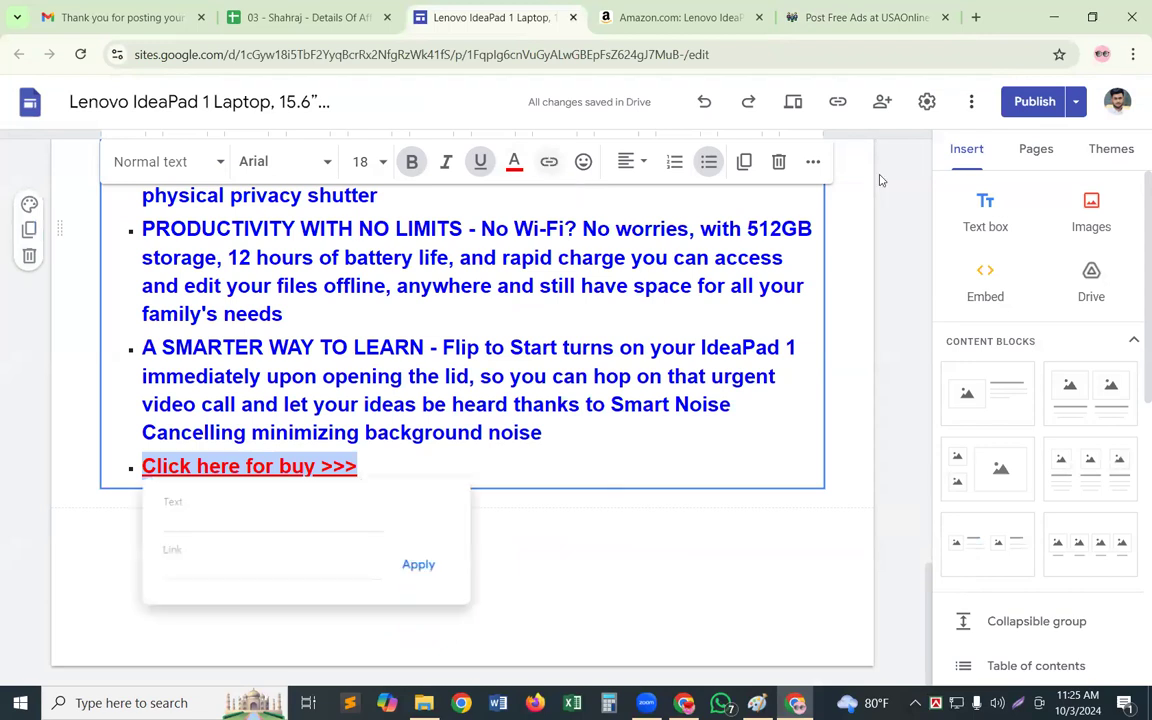
{"action": "left_click", "coordinate": [837, 101]}
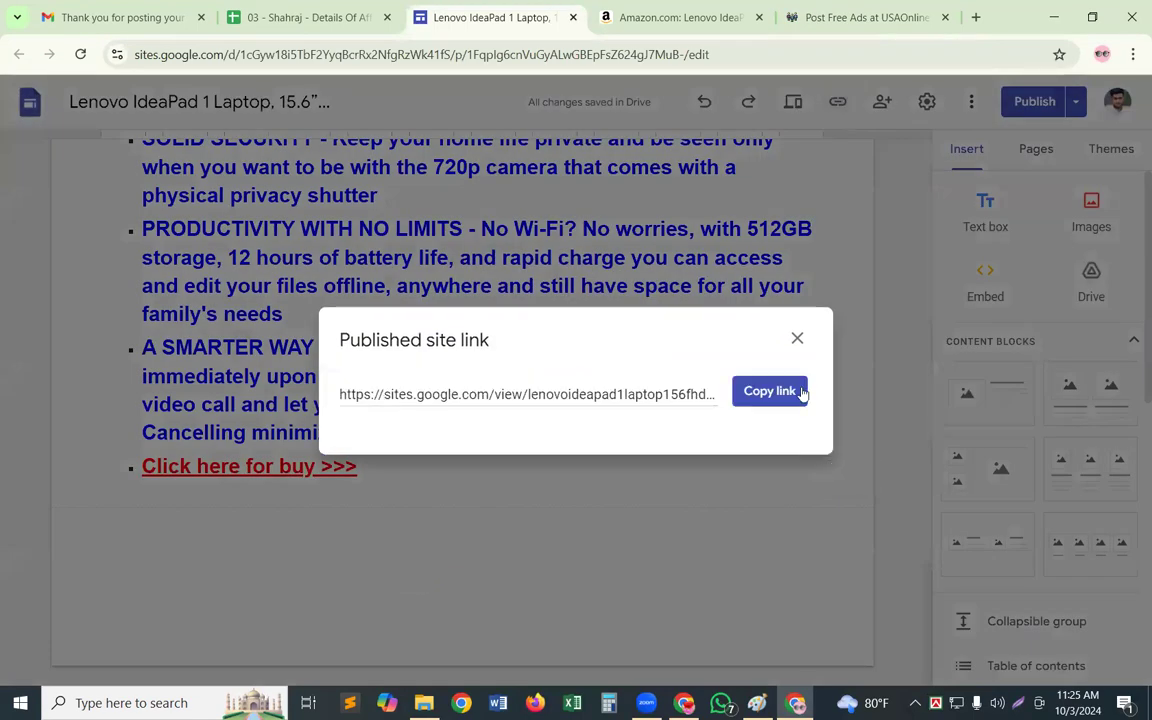
{"action": "left_click", "coordinate": [800, 390]}
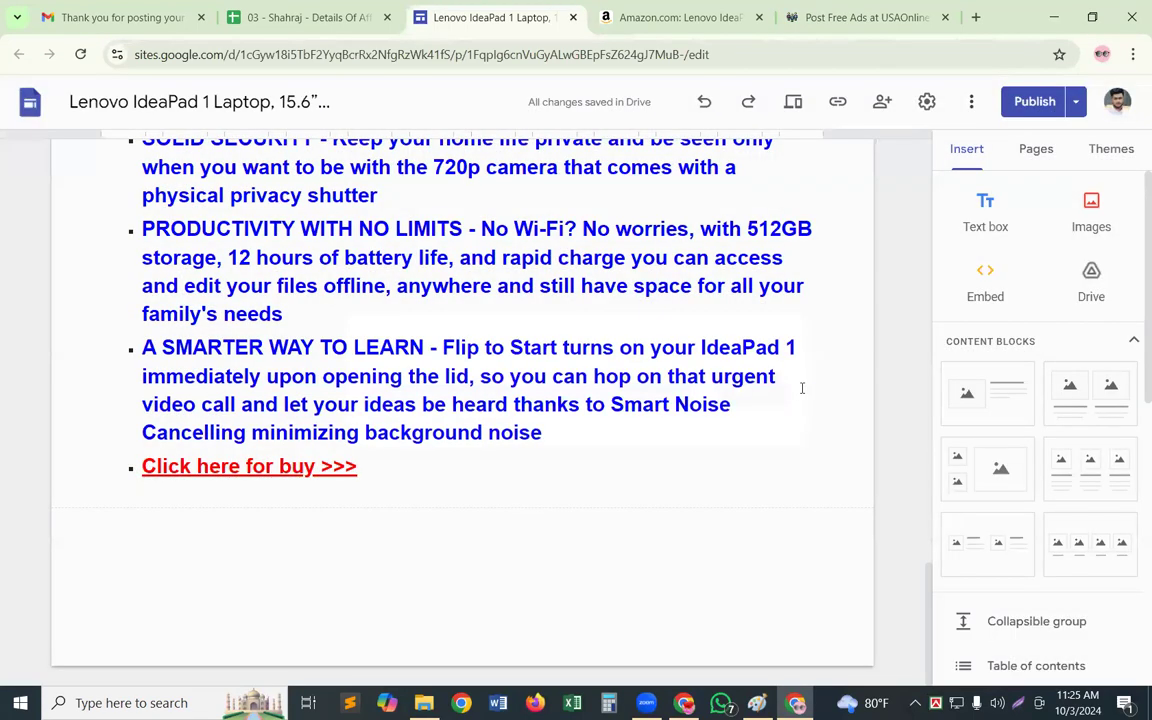
Search Google for TinyURL in a new tab and open the tinyurl.com link shortener
{"action": "left_click", "coordinate": [977, 17]}
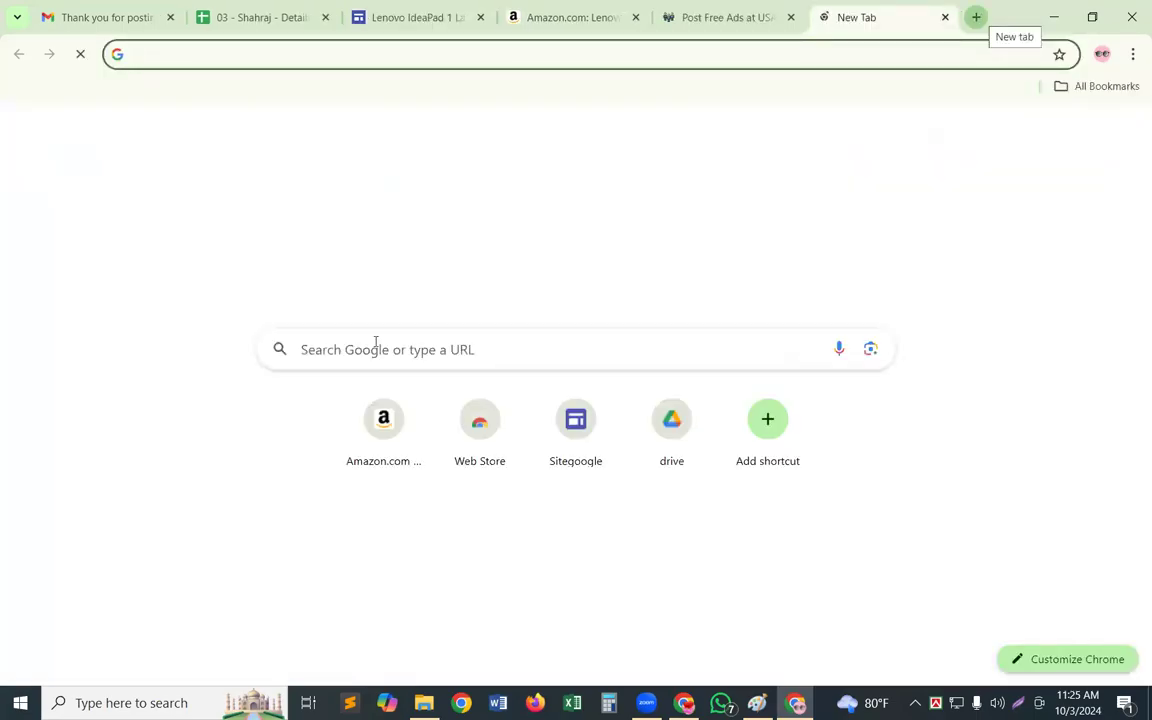
{"action": "left_click", "coordinate": [375, 342]}
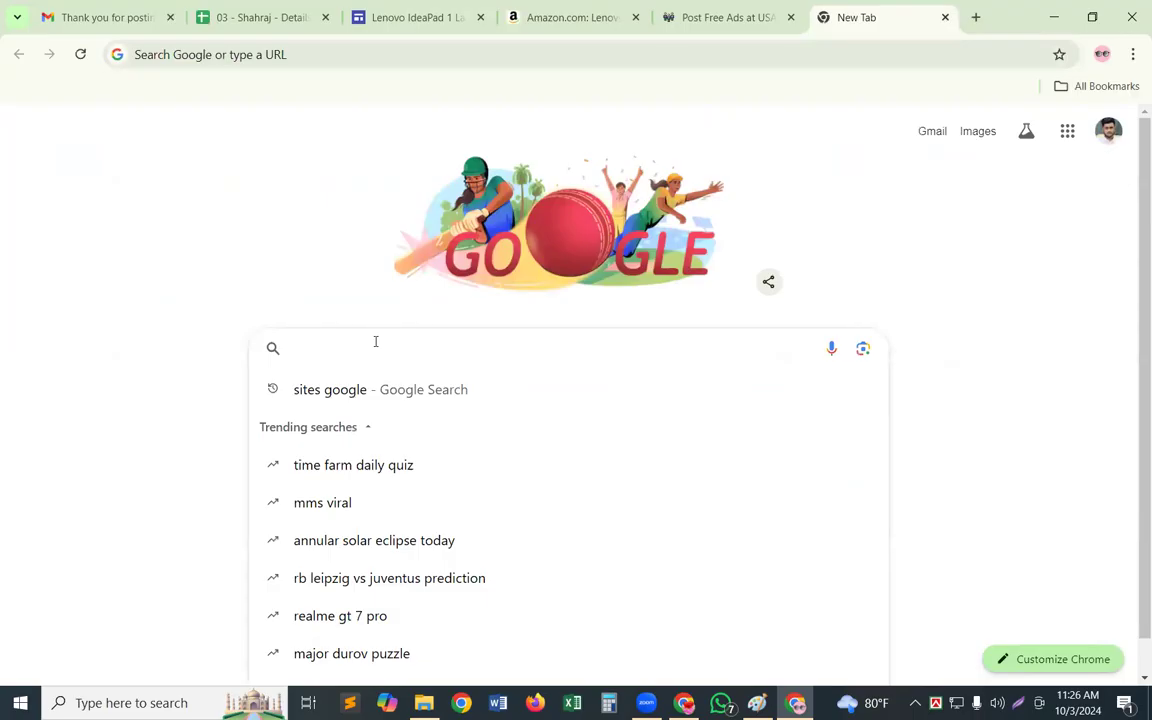
{"action": "type", "text": "Ti"}
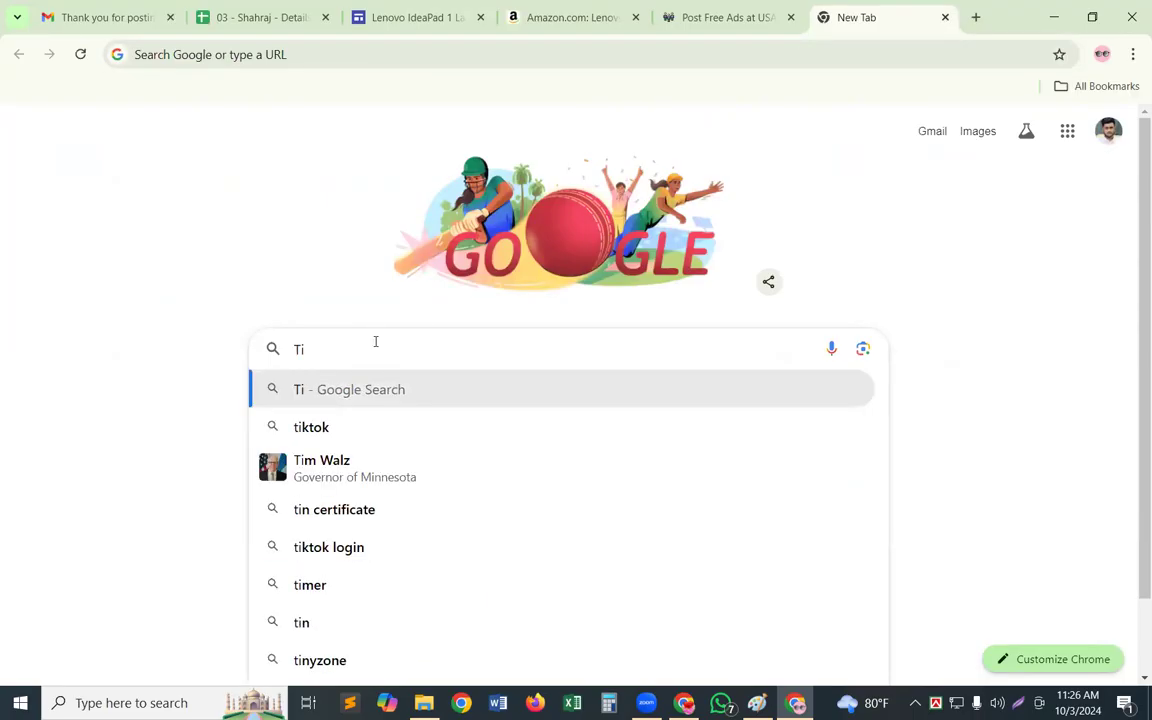
{"action": "type", "text": "n"}
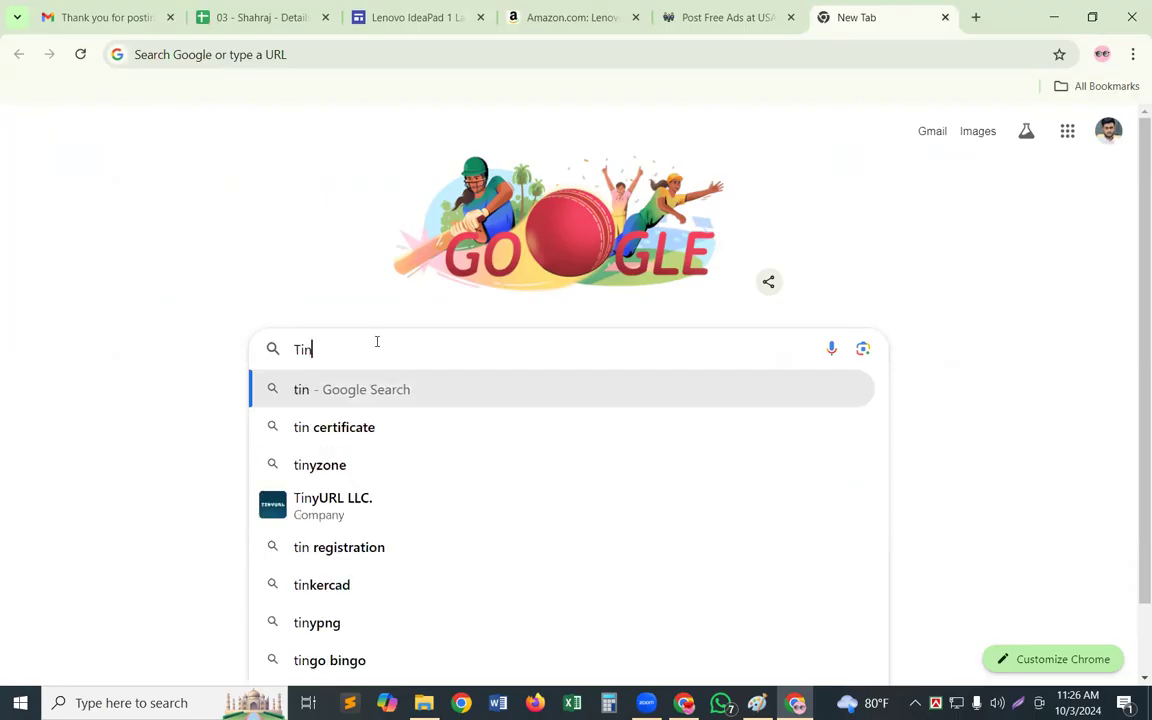
{"action": "left_click", "coordinate": [338, 515]}
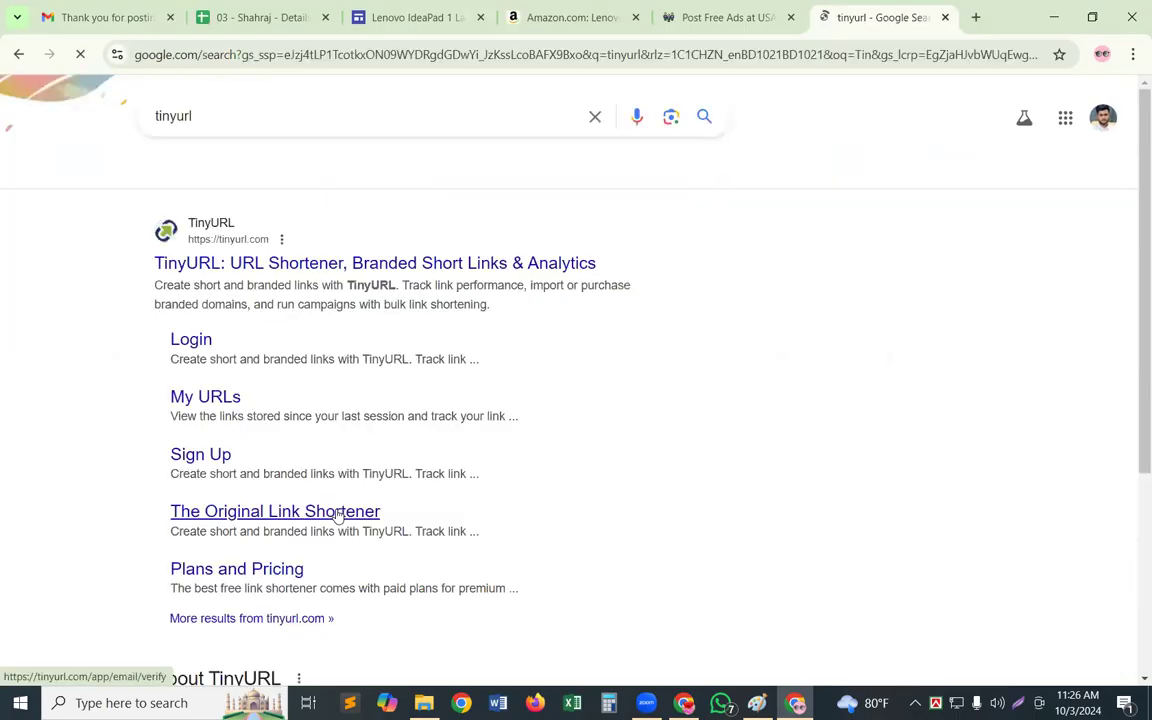
{"action": "left_click", "coordinate": [476, 272]}
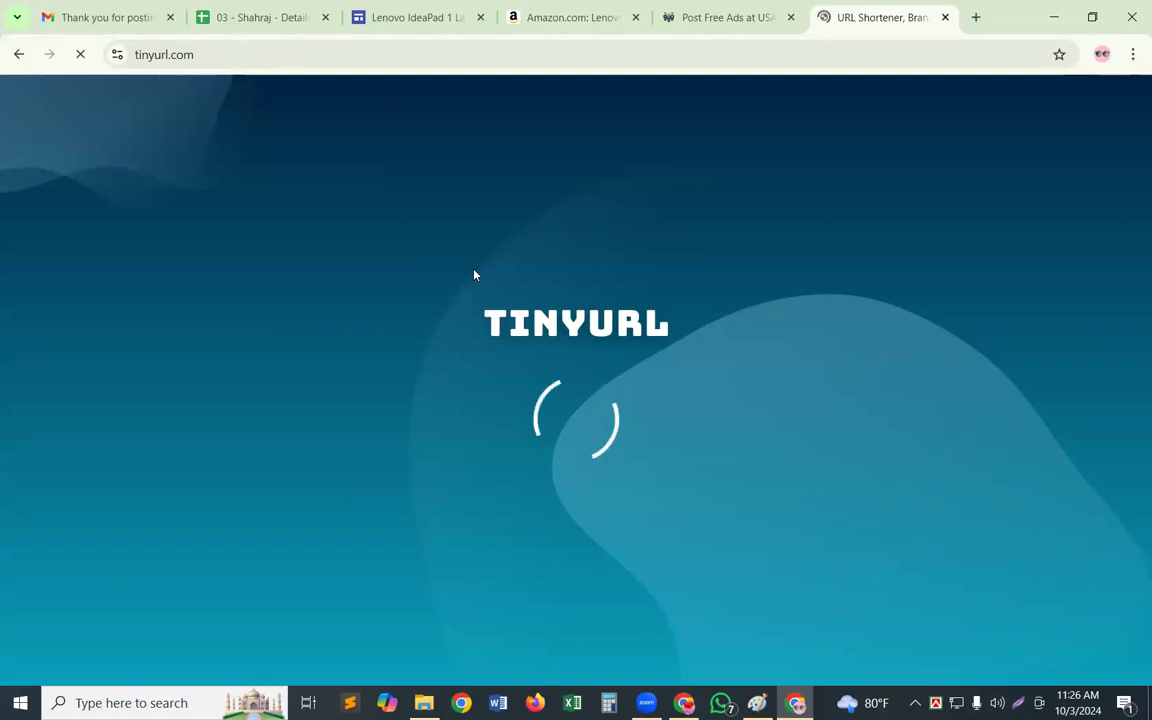
{"action": "left_click", "coordinate": [1088, 619]}
{"action": "left_click", "coordinate": [171, 217]}
{"action": "key", "text": "ctrl+v"}
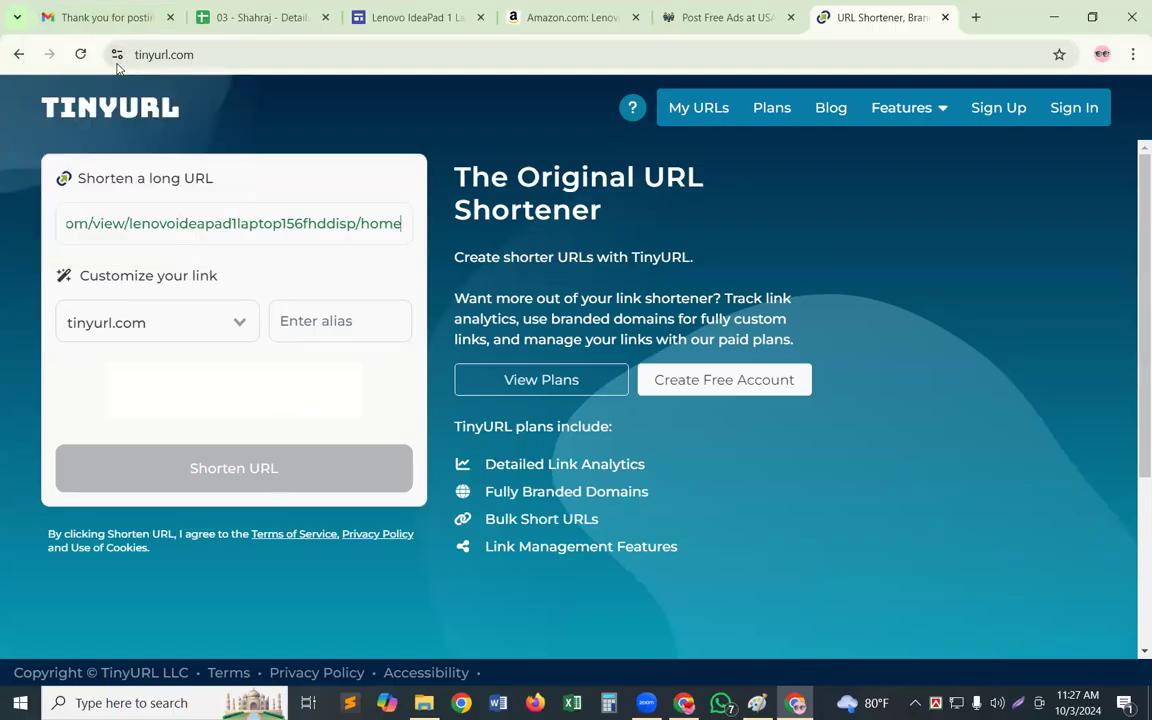
{"action": "left_click", "coordinate": [86, 56]}
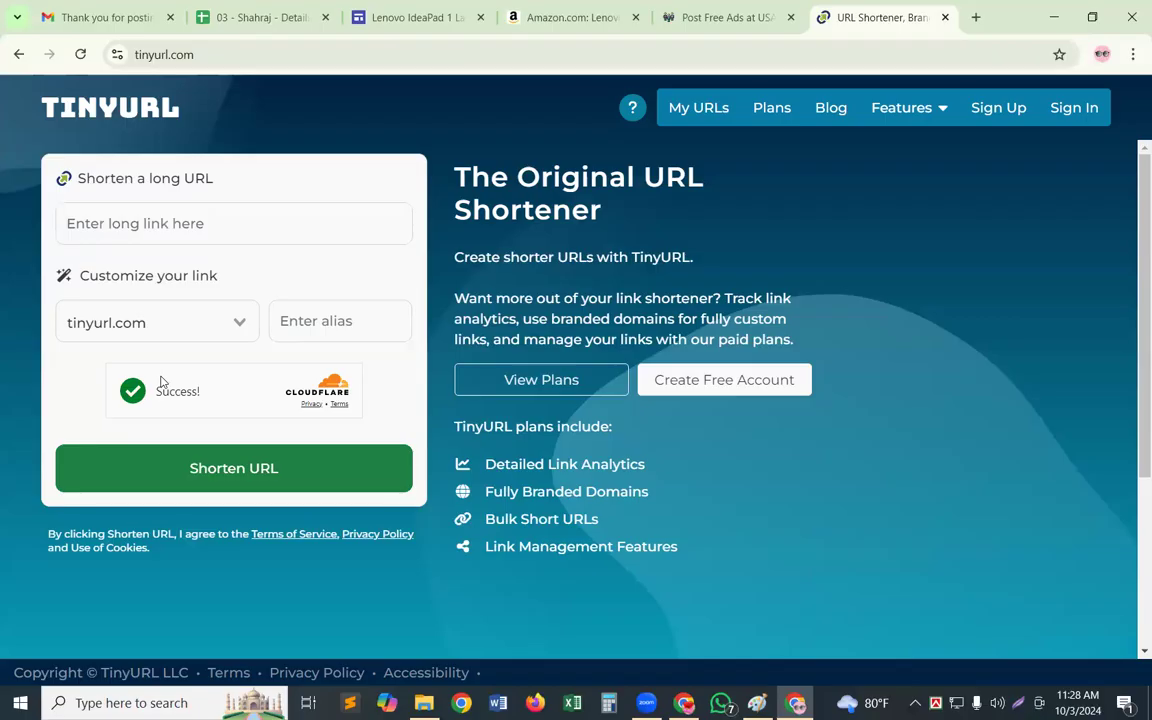
Shorten the copied Google Sites link with TinyURL and copy the resulting short link
{"action": "left_click", "coordinate": [146, 219]}
{"action": "key", "text": "ctrl+v"}
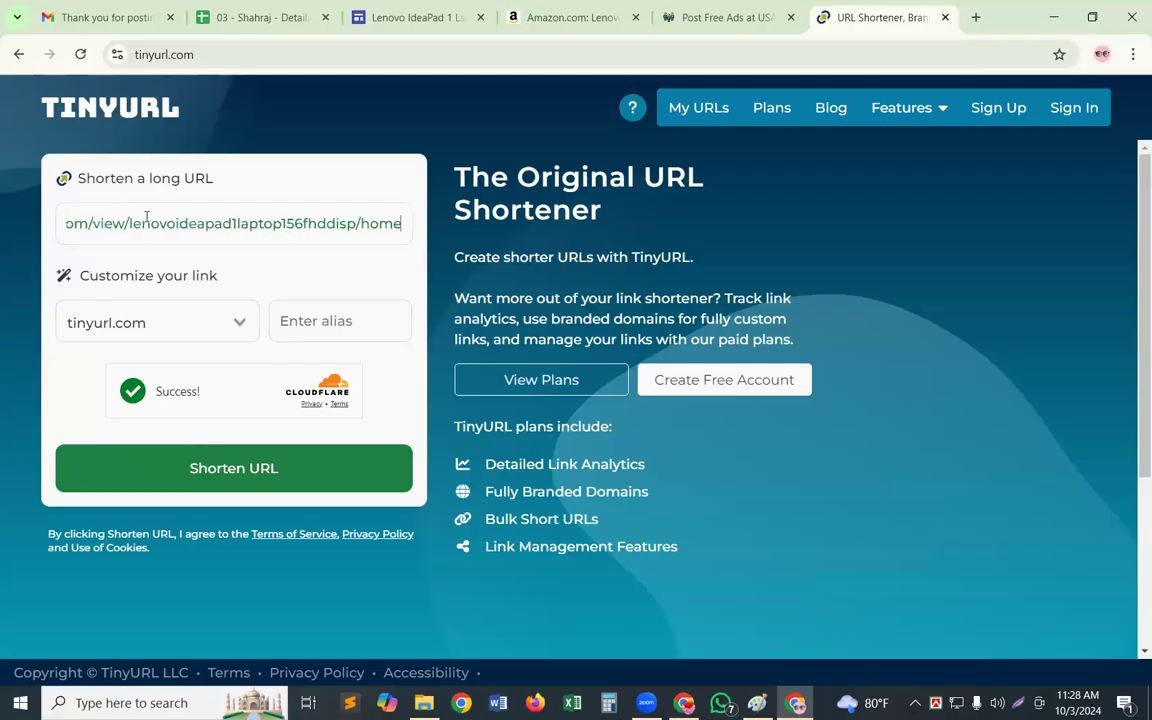
{"action": "left_click", "coordinate": [293, 465]}
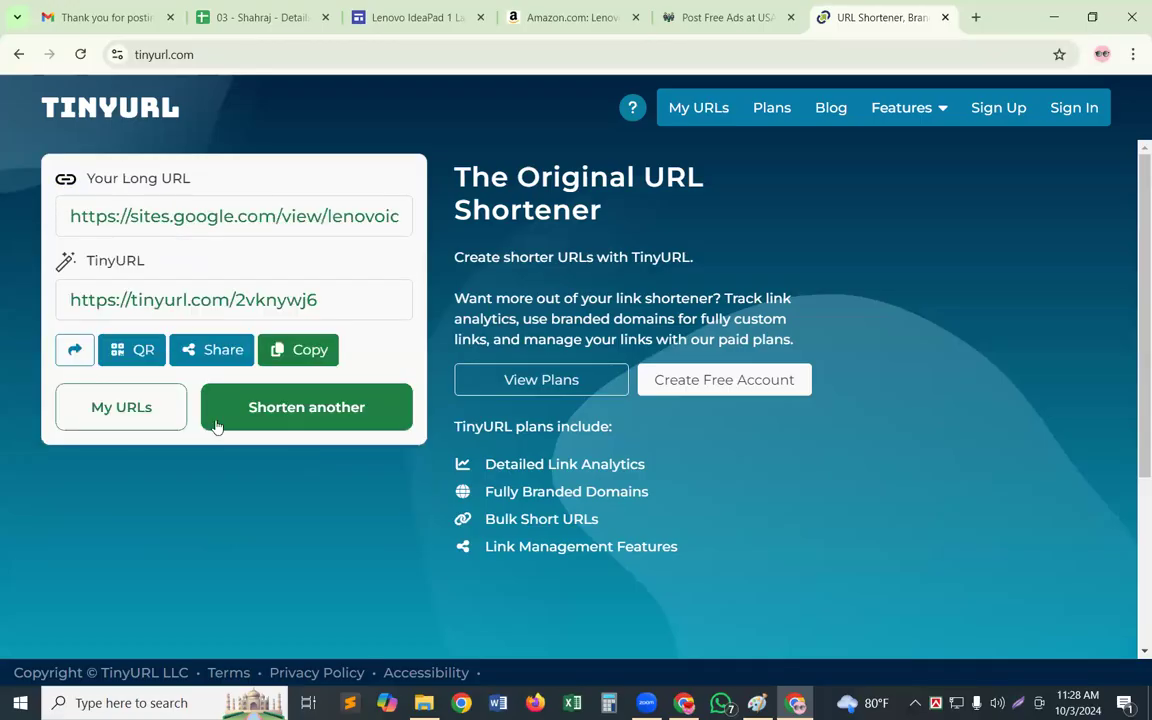
{"action": "left_click", "coordinate": [302, 352]}
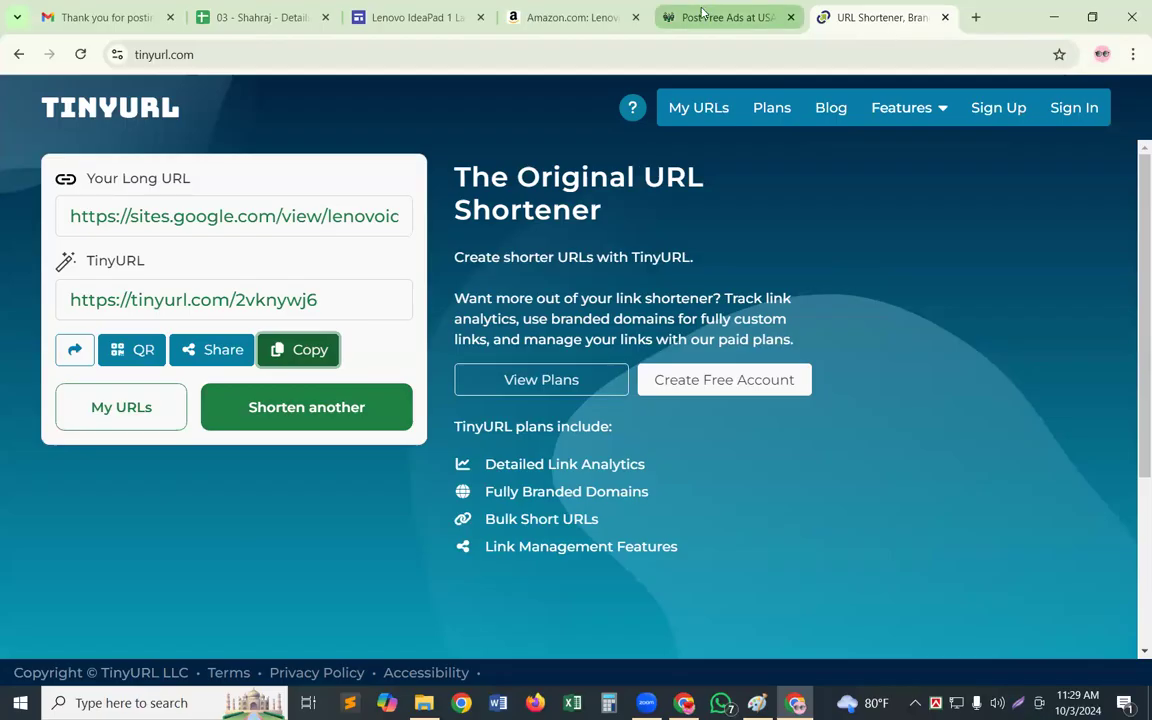
Add the copied short link after "Click here for buy >>>" in the ad description on USAOnlineClassifieds
{"action": "left_click", "coordinate": [634, 12]}
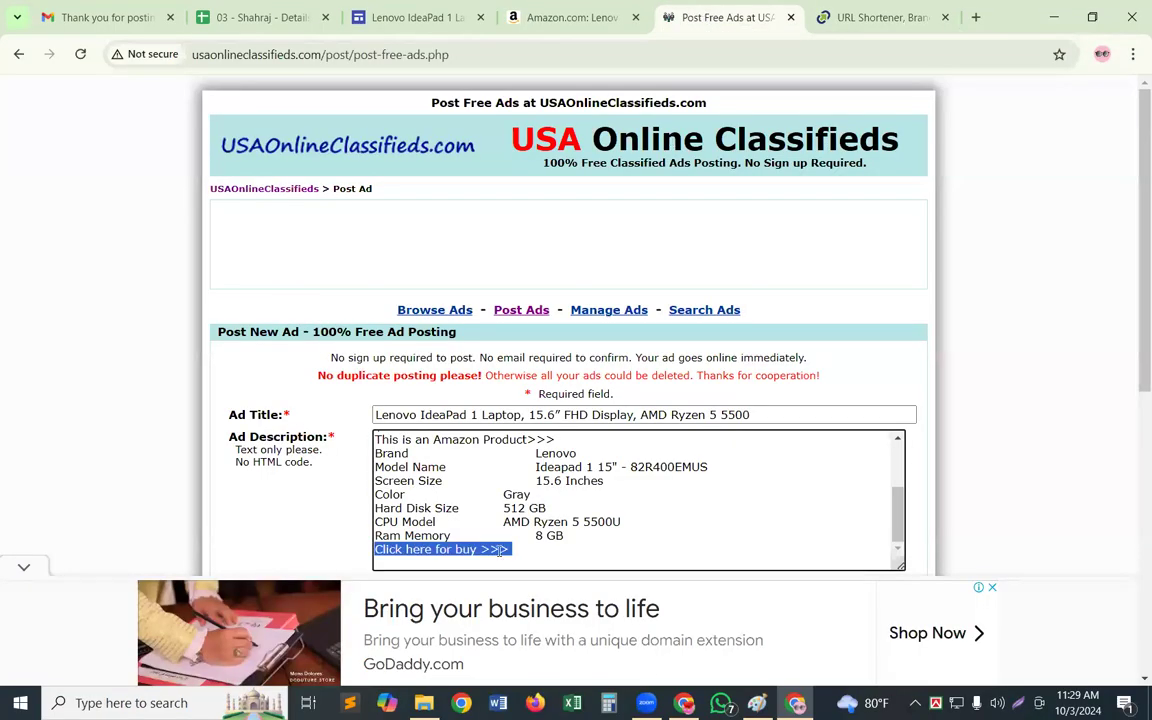
{"action": "left_click_drag", "start_coordinate": [500, 551], "coordinate": [516, 551]}
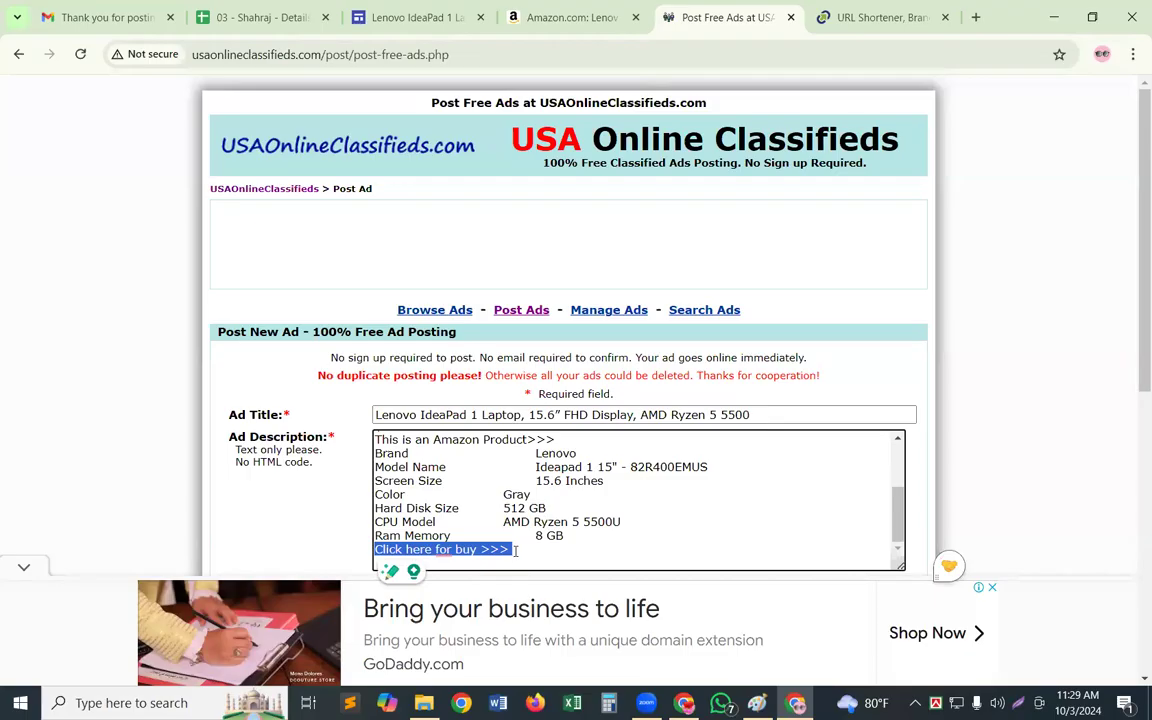
{"action": "left_click", "coordinate": [516, 551]}
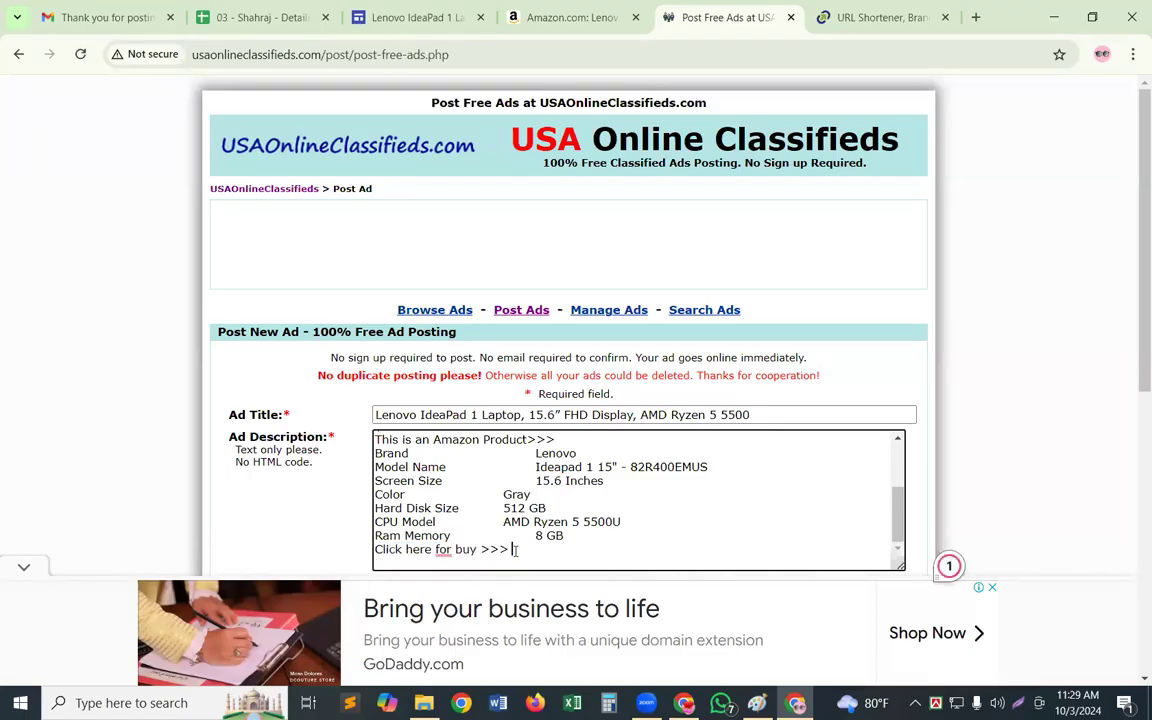
{"action": "key", "text": "ctrl+v"}
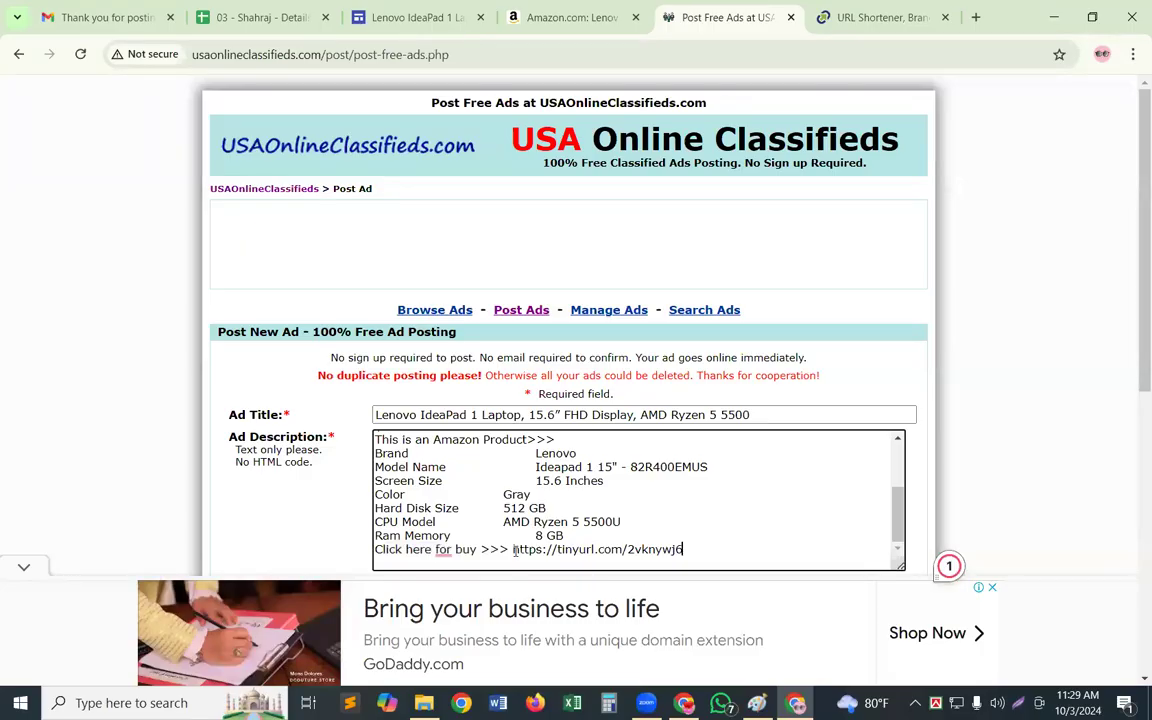
Copy the published site link from Google Sites again and enter it as the ad's Related Link/URL
{"action": "scroll", "coordinate": [483, 532], "scroll_direction": "down", "scroll_amount": 2}
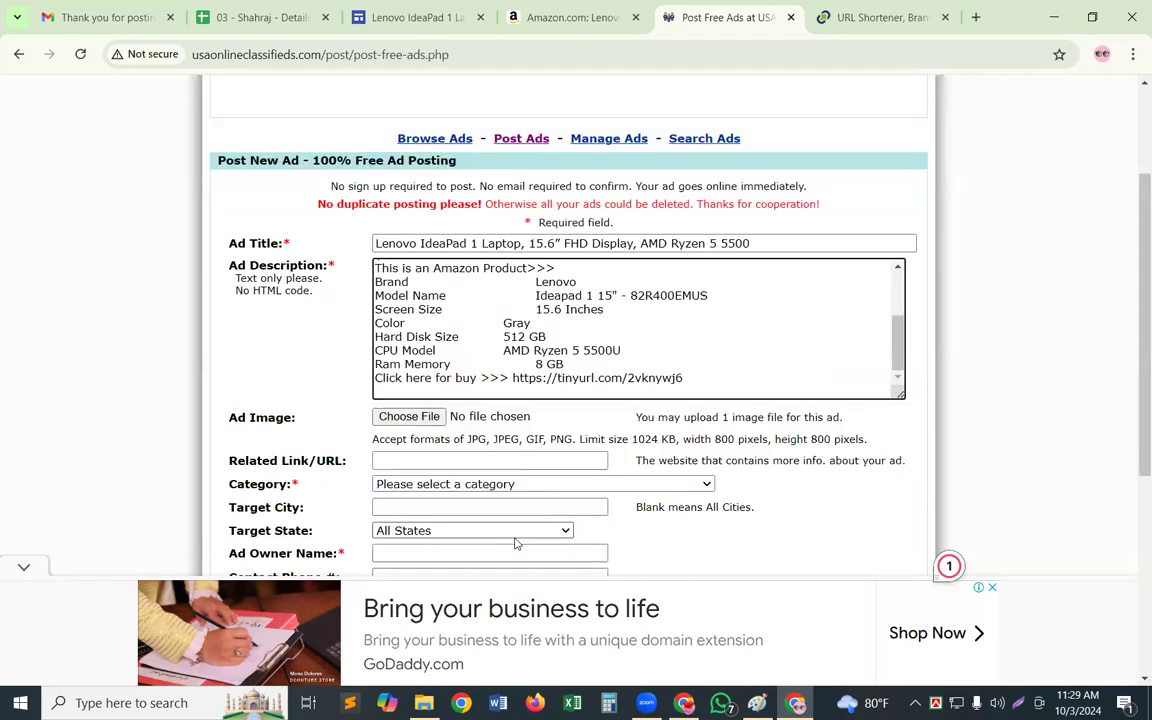
{"action": "scroll", "coordinate": [540, 509], "scroll_direction": "down", "scroll_amount": 1}
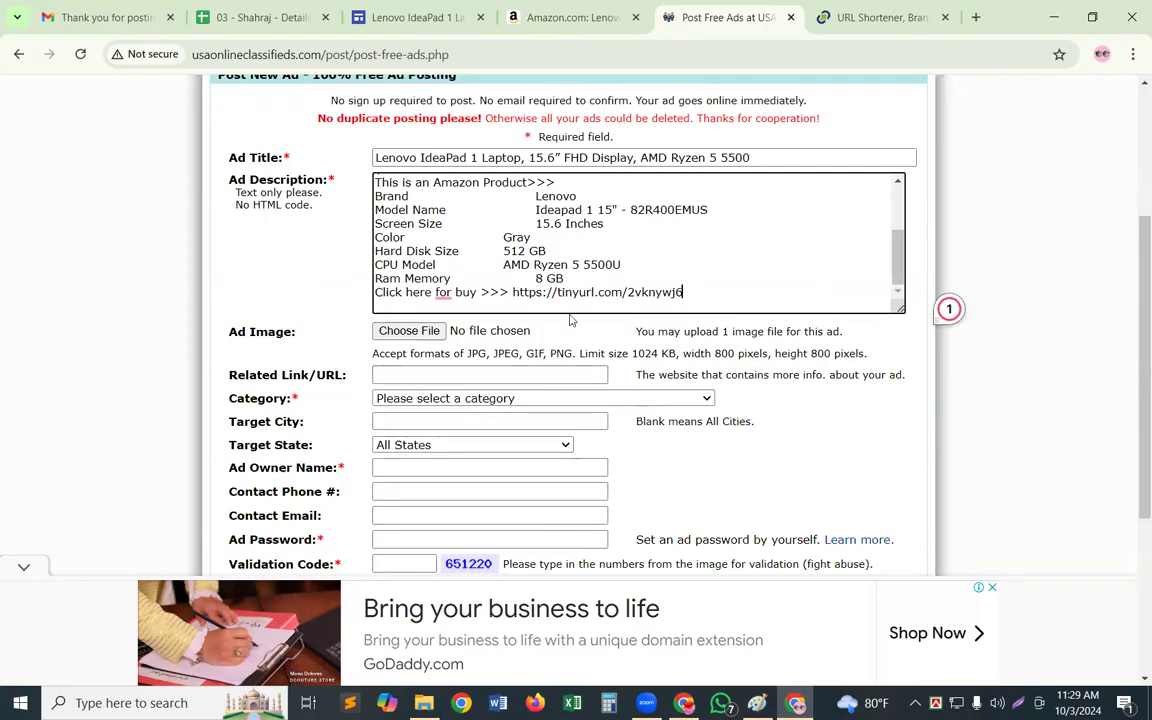
{"action": "left_click", "coordinate": [394, 376]}
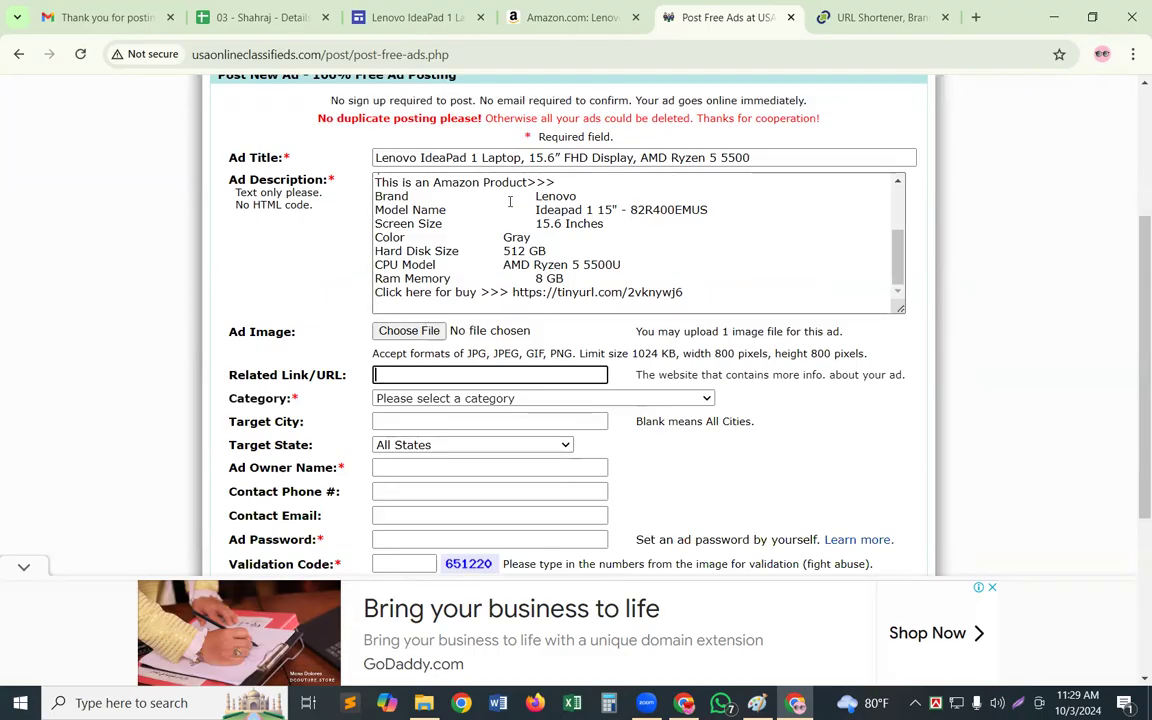
{"action": "left_click", "coordinate": [432, 21]}
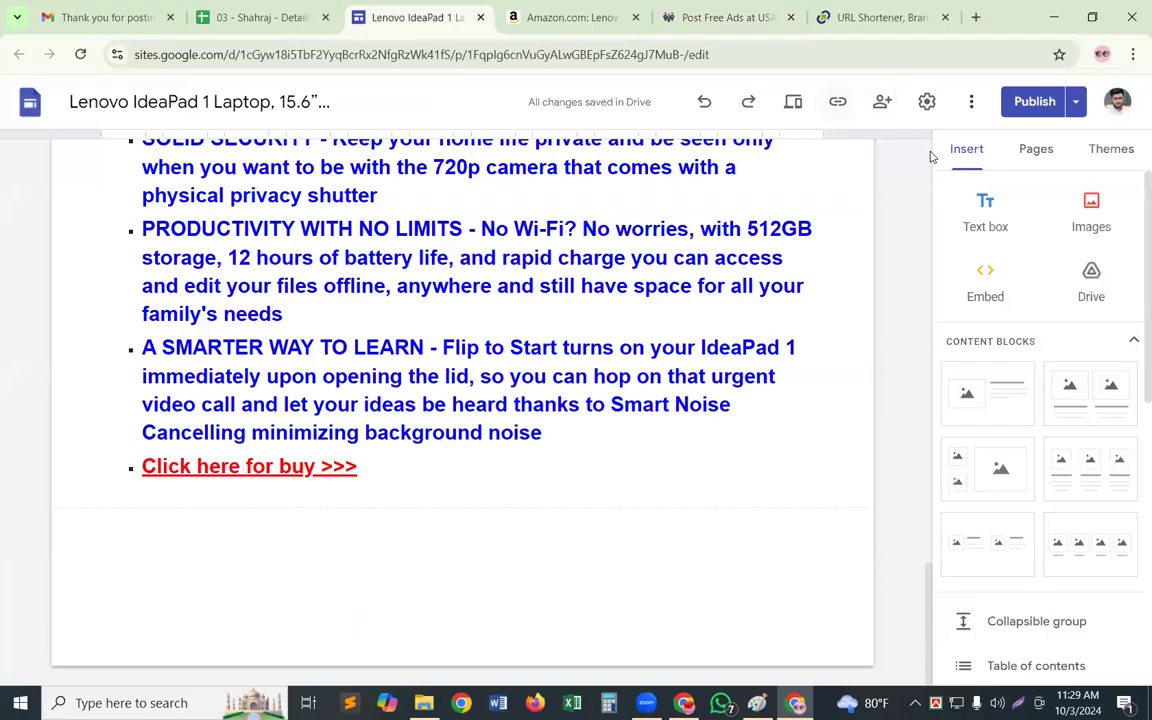
{"action": "left_click", "coordinate": [837, 101]}
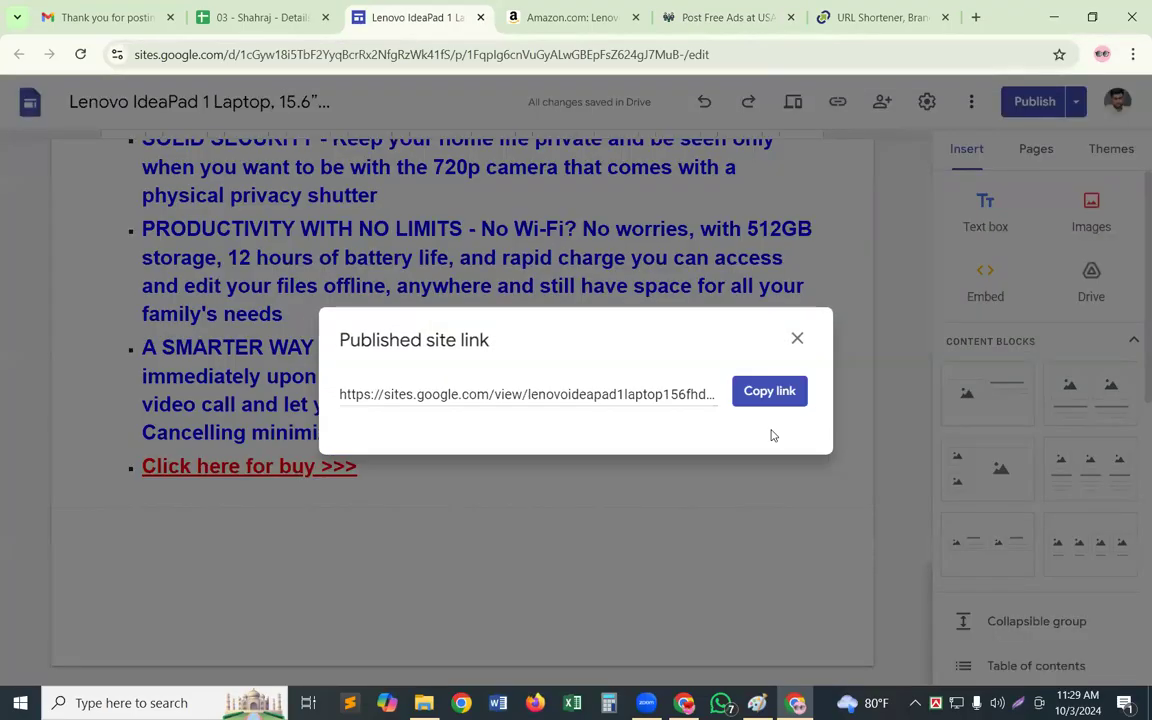
{"action": "left_click", "coordinate": [778, 391]}
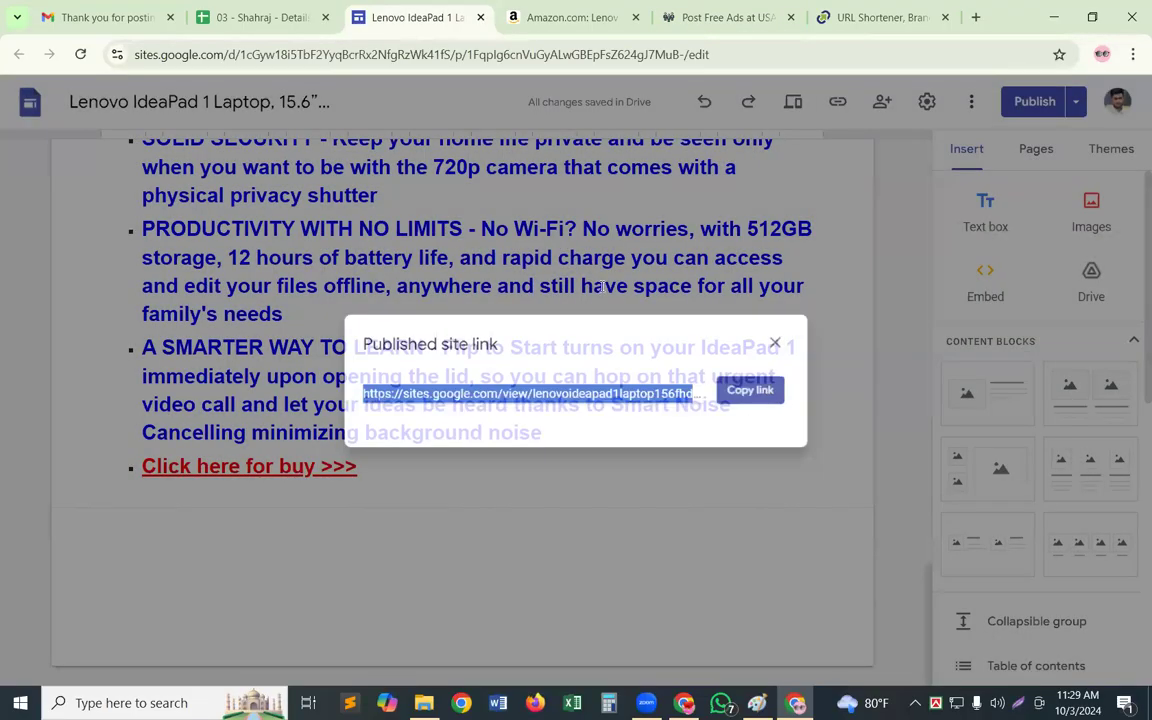
{"action": "left_click", "coordinate": [738, 21]}
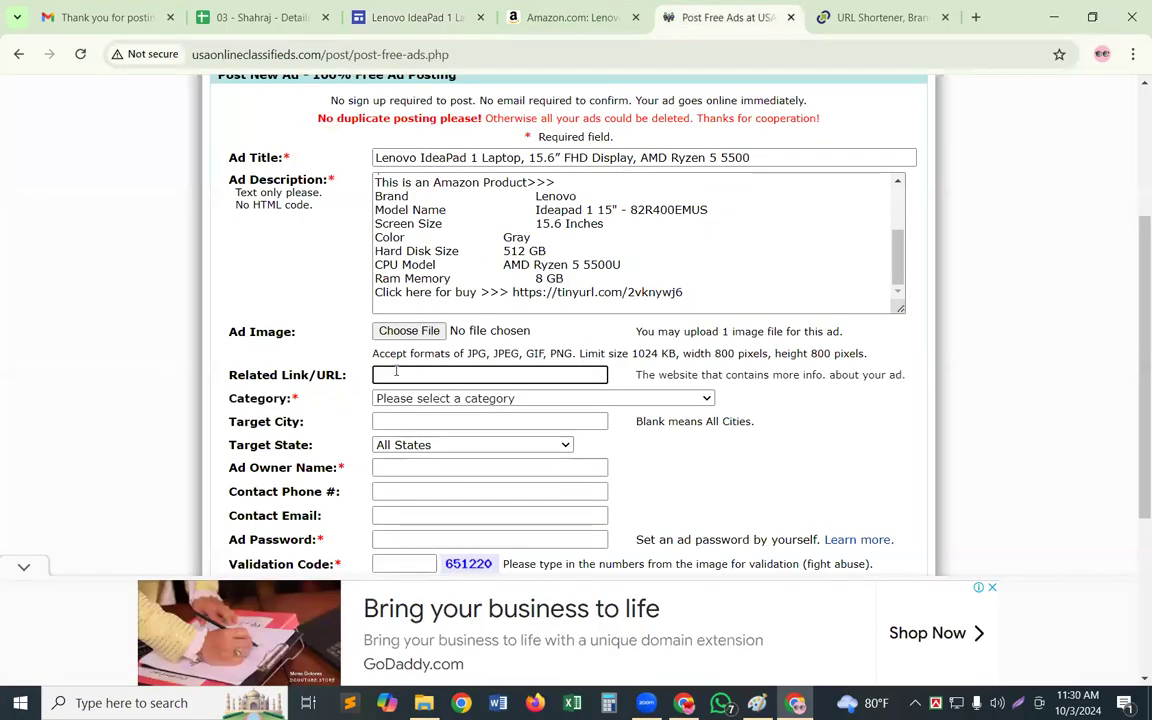
{"action": "key", "text": "ctrl+v"}
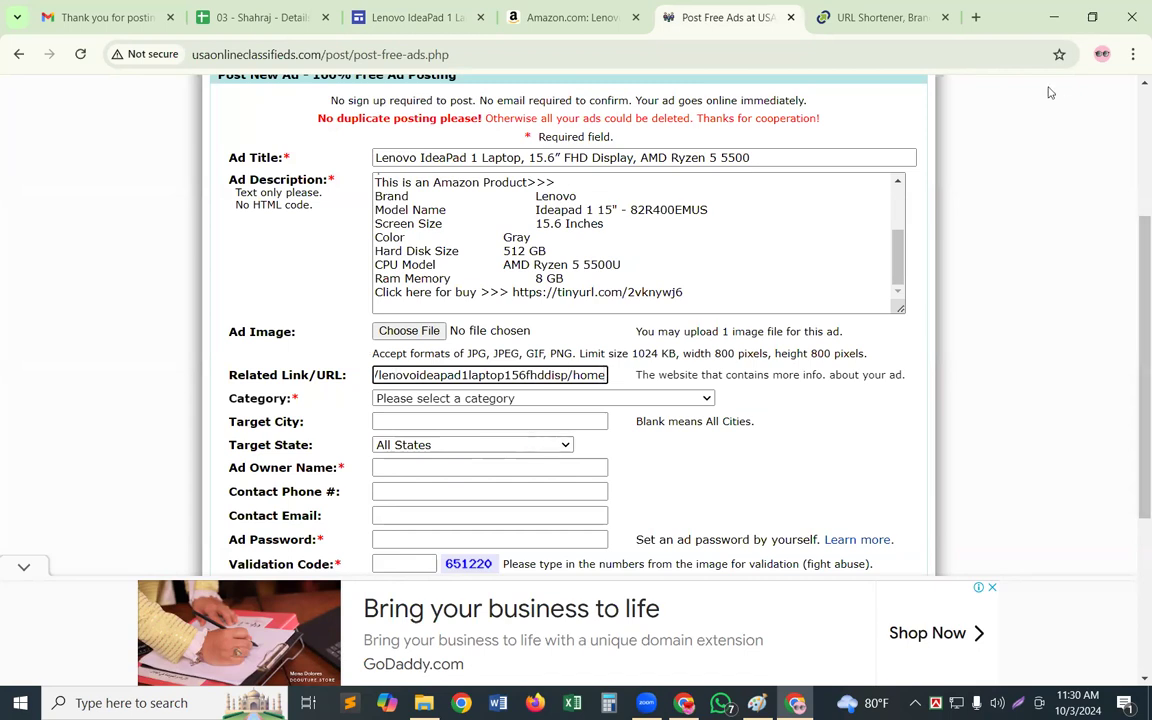
{"action": "left_click", "coordinate": [783, 171]}
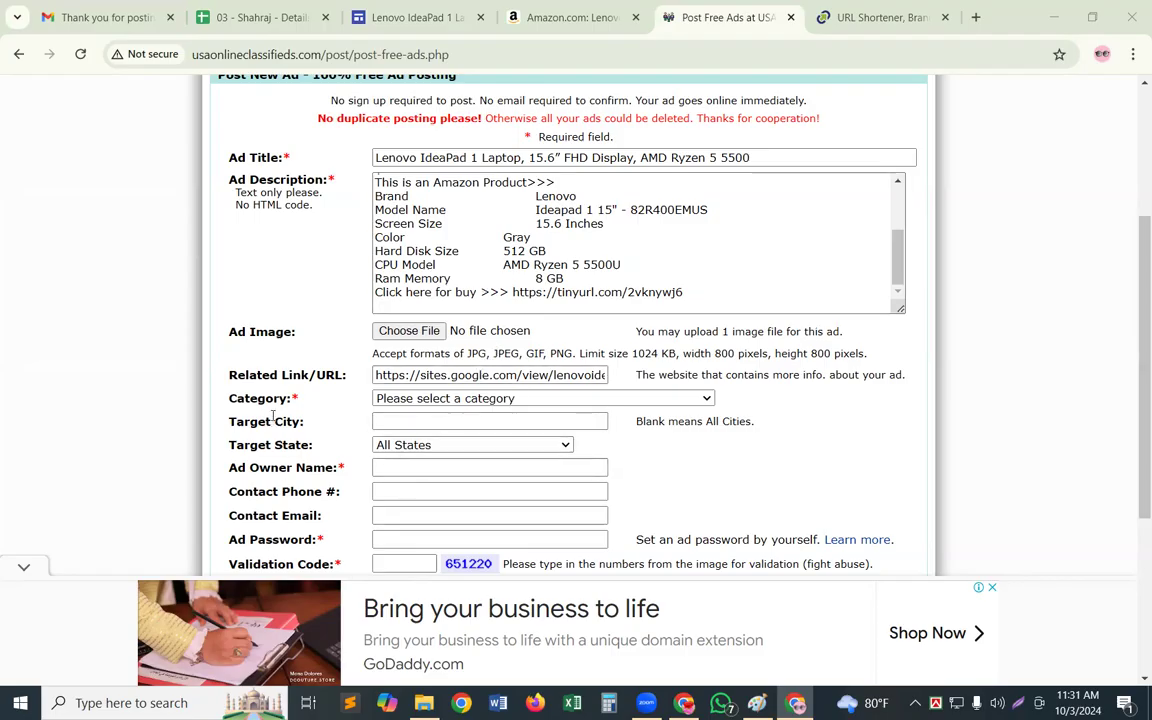
Set the ad's category to "Computers - Computer Games" and keep All States as the target state
{"action": "left_click", "coordinate": [514, 399]}
{"action": "left_click", "coordinate": [519, 399]}
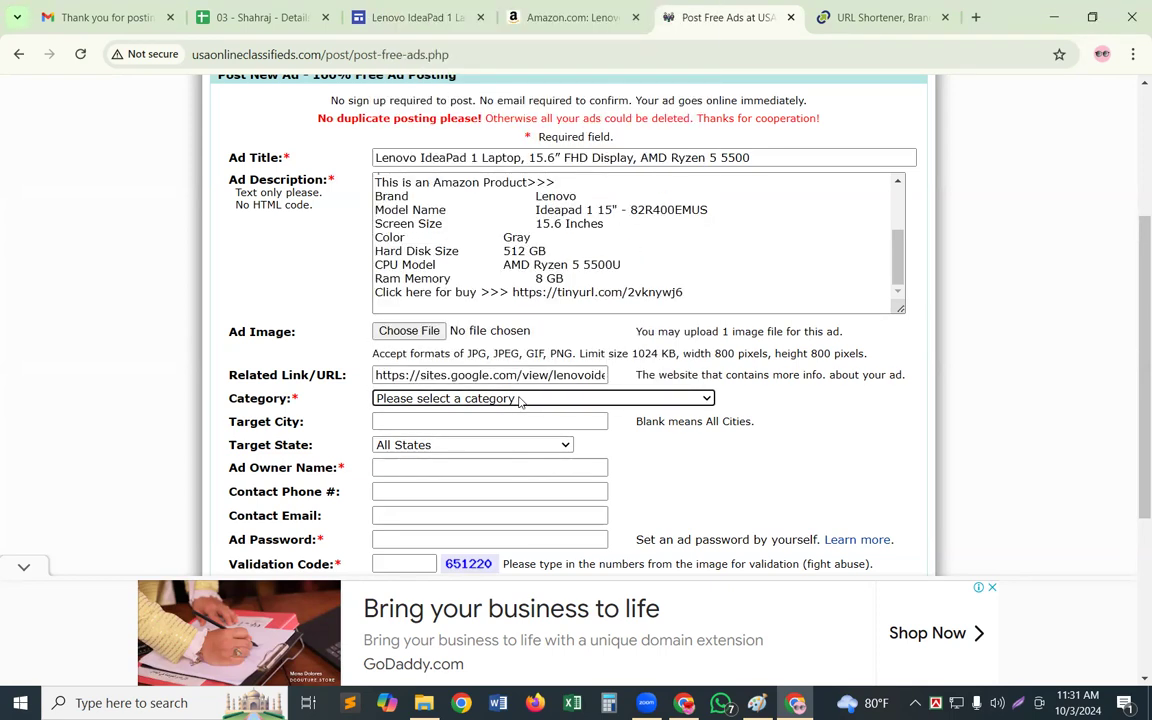
{"action": "left_click", "coordinate": [709, 399]}
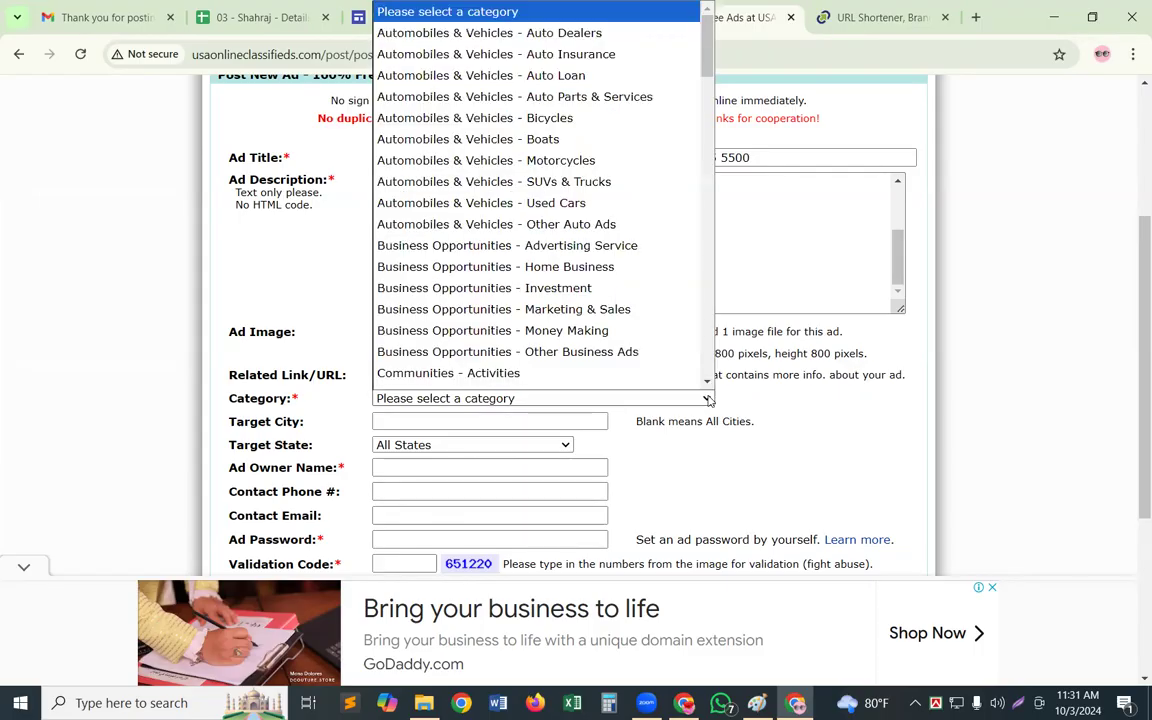
{"action": "scroll", "coordinate": [470, 290], "scroll_direction": "down", "scroll_amount": 3}
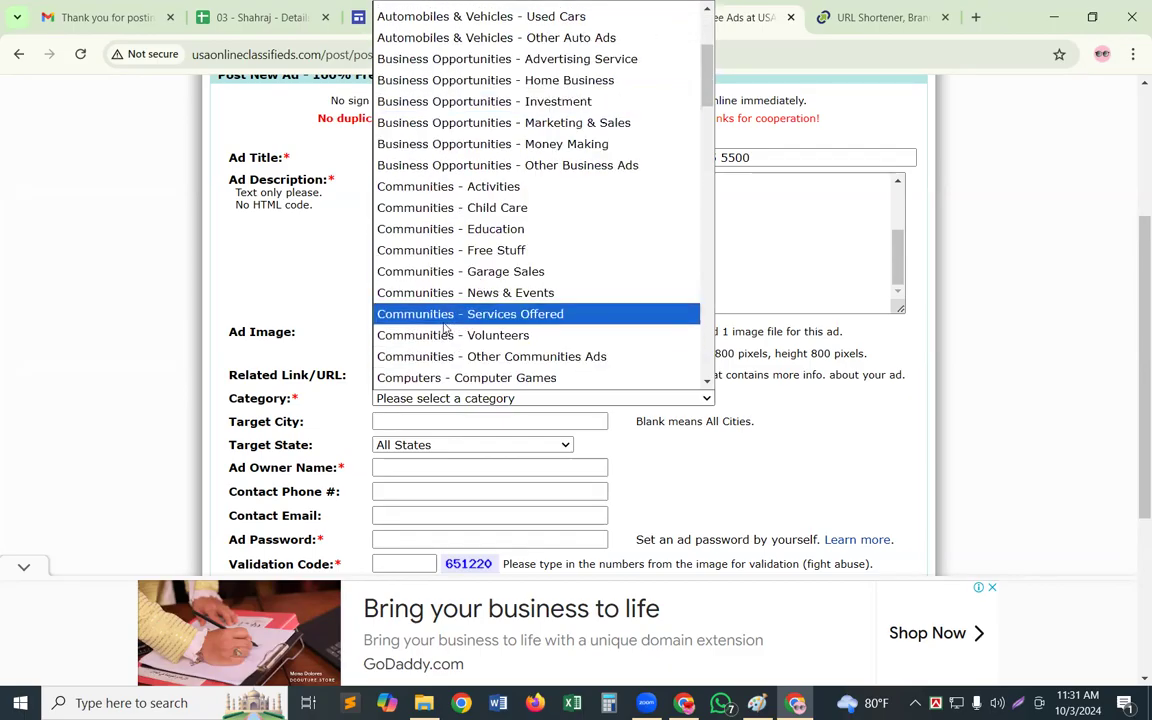
{"action": "left_click", "coordinate": [450, 379]}
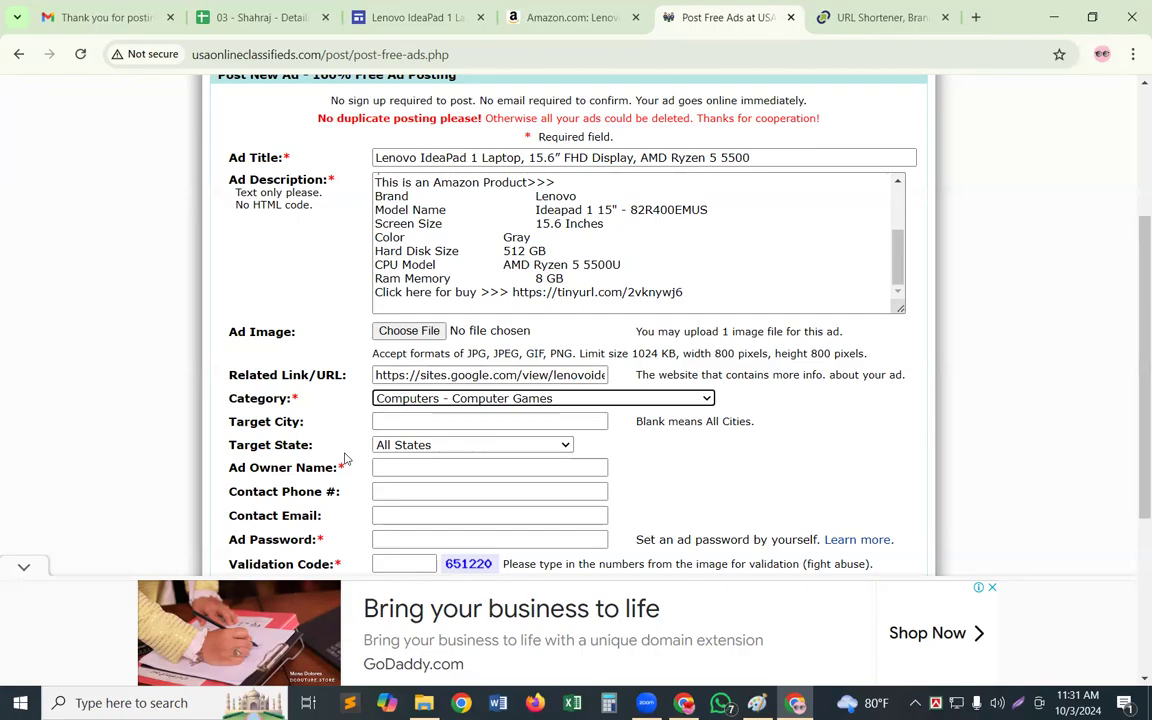
{"action": "left_click", "coordinate": [566, 447]}
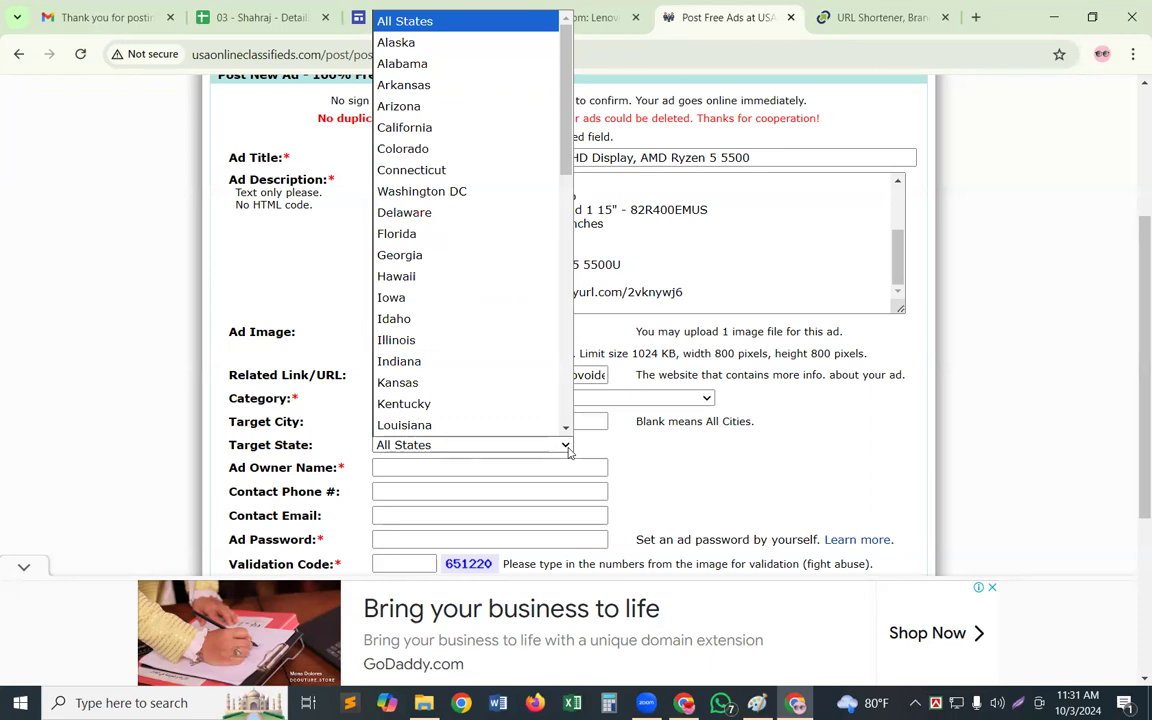
{"action": "left_click", "coordinate": [598, 446]}
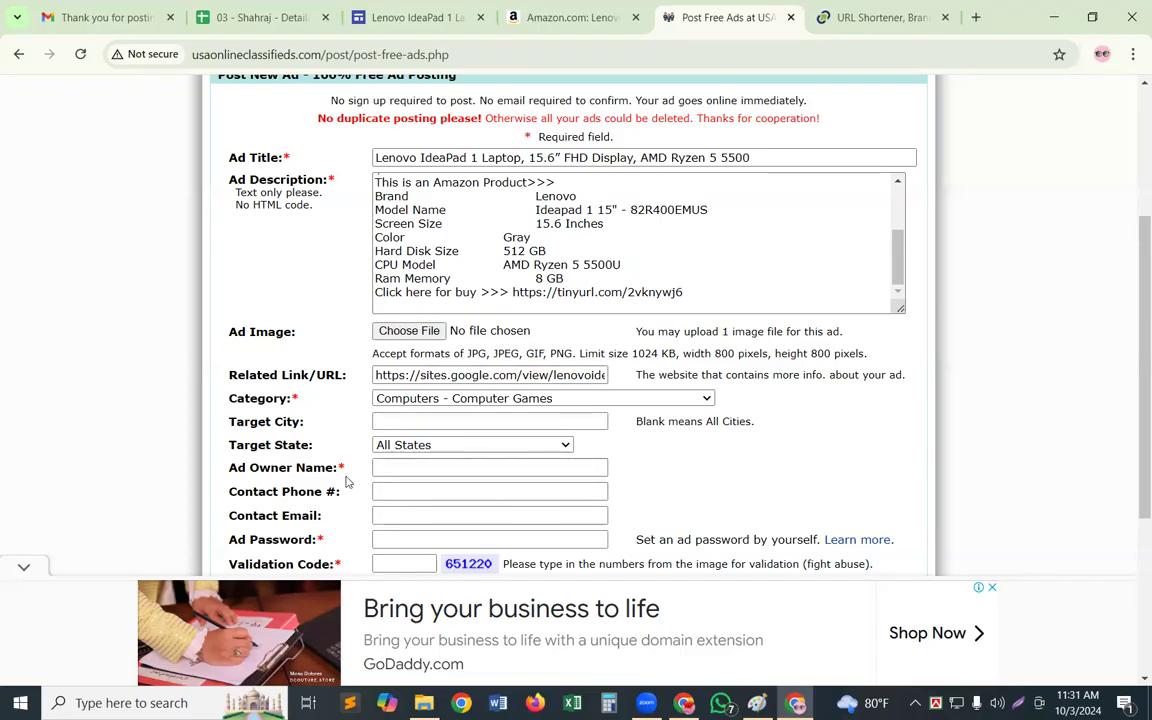
Enter the ad owner's name in the classified ad form
{"action": "left_click", "coordinate": [411, 467]}
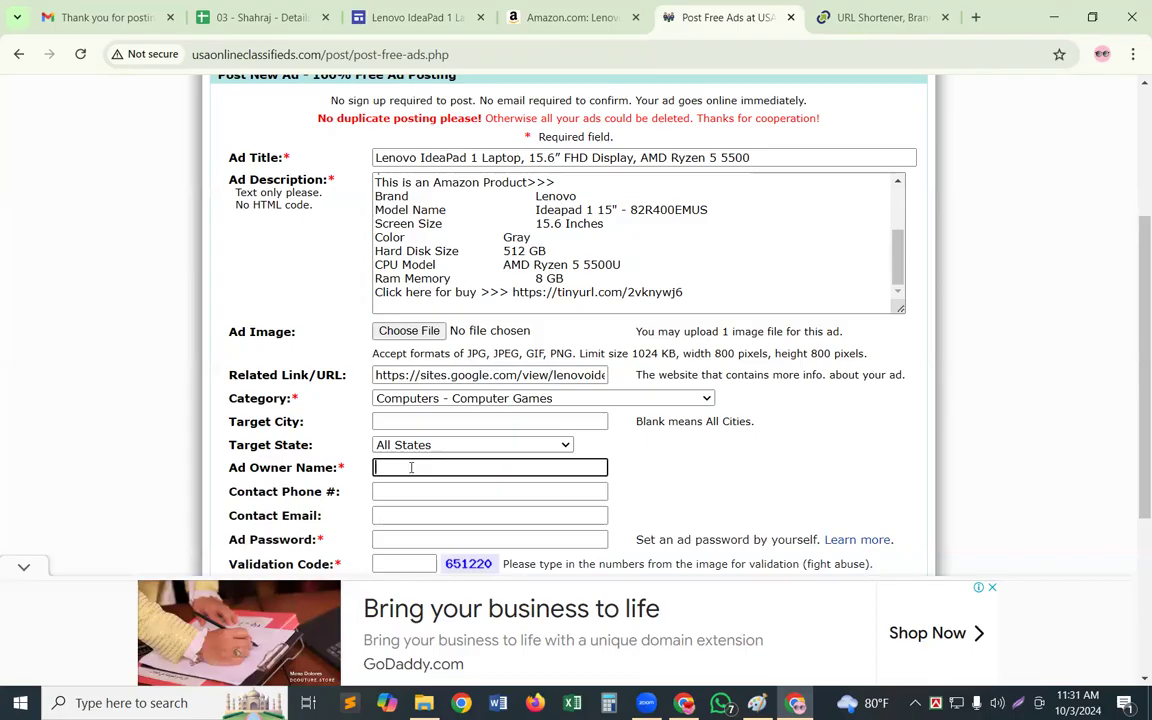
{"action": "type", "text": "Shahraj"}
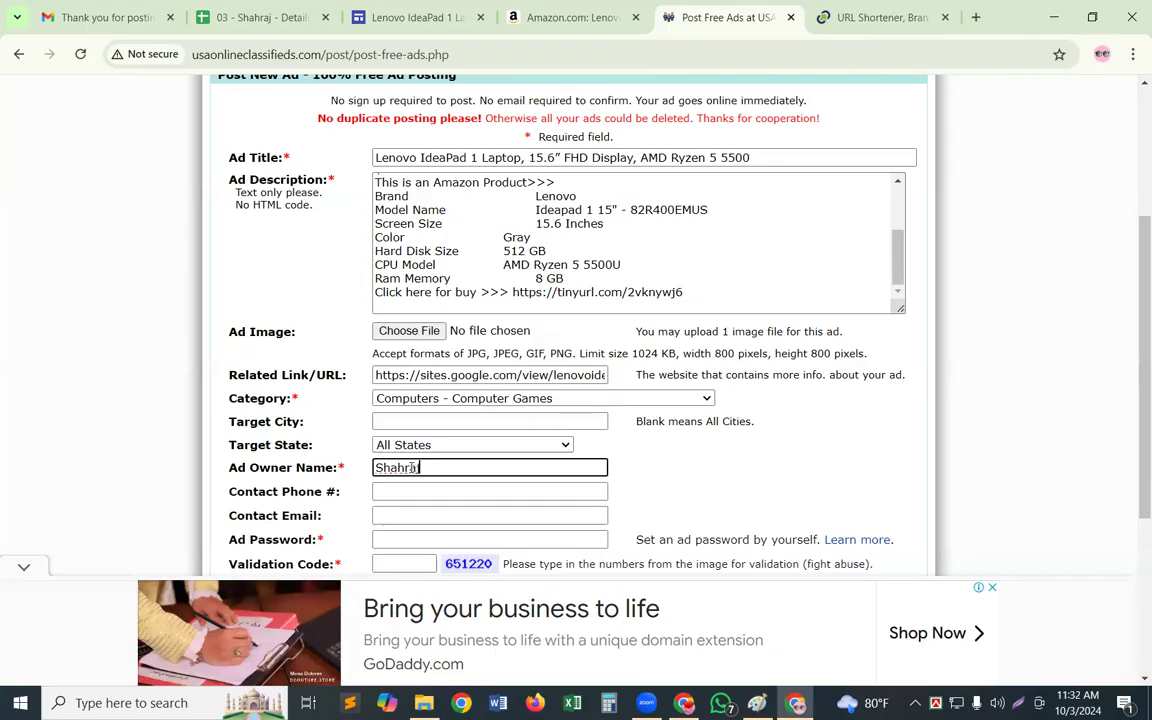
Copy the e-mail address of the signed-in Google account and enter it as the ad's Contact Email
{"action": "left_click", "coordinate": [389, 516]}
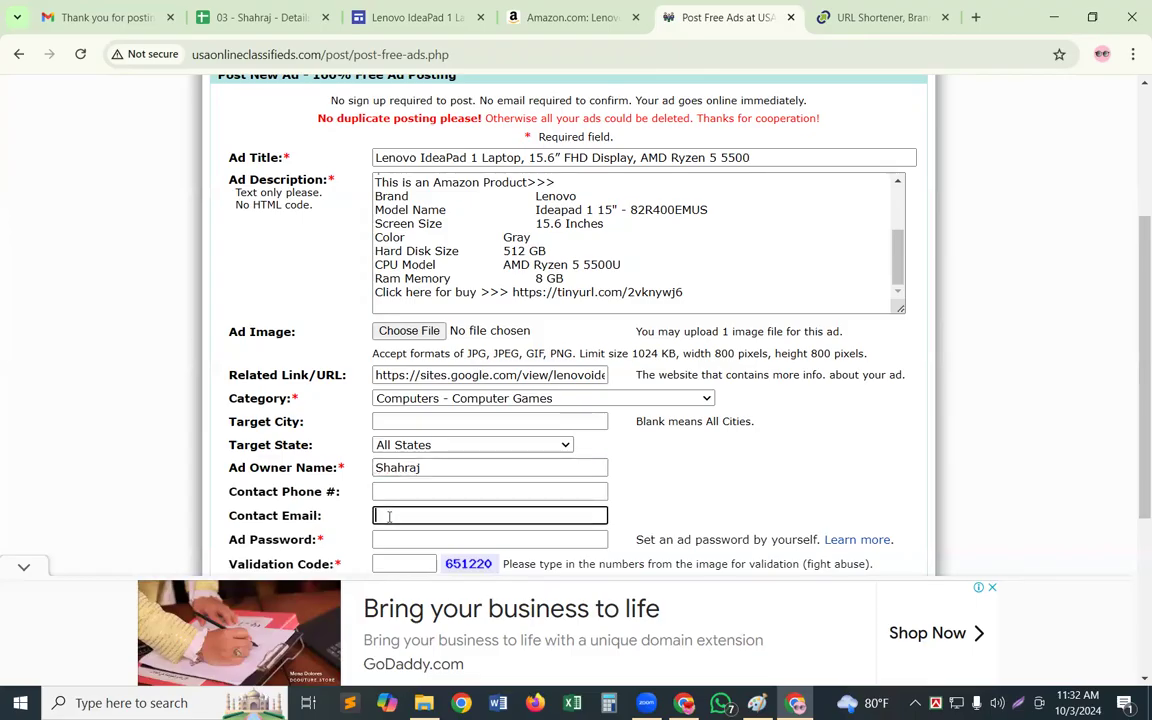
{"action": "left_click", "coordinate": [1101, 55]}
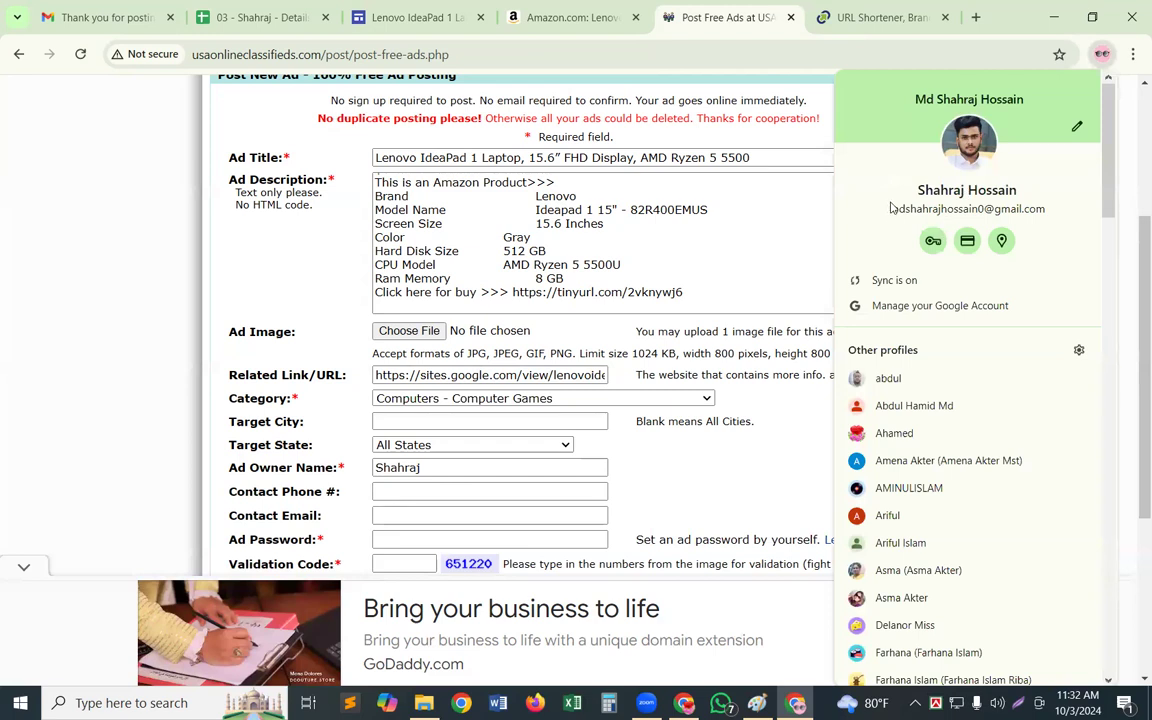
{"action": "left_click", "coordinate": [1110, 57]}
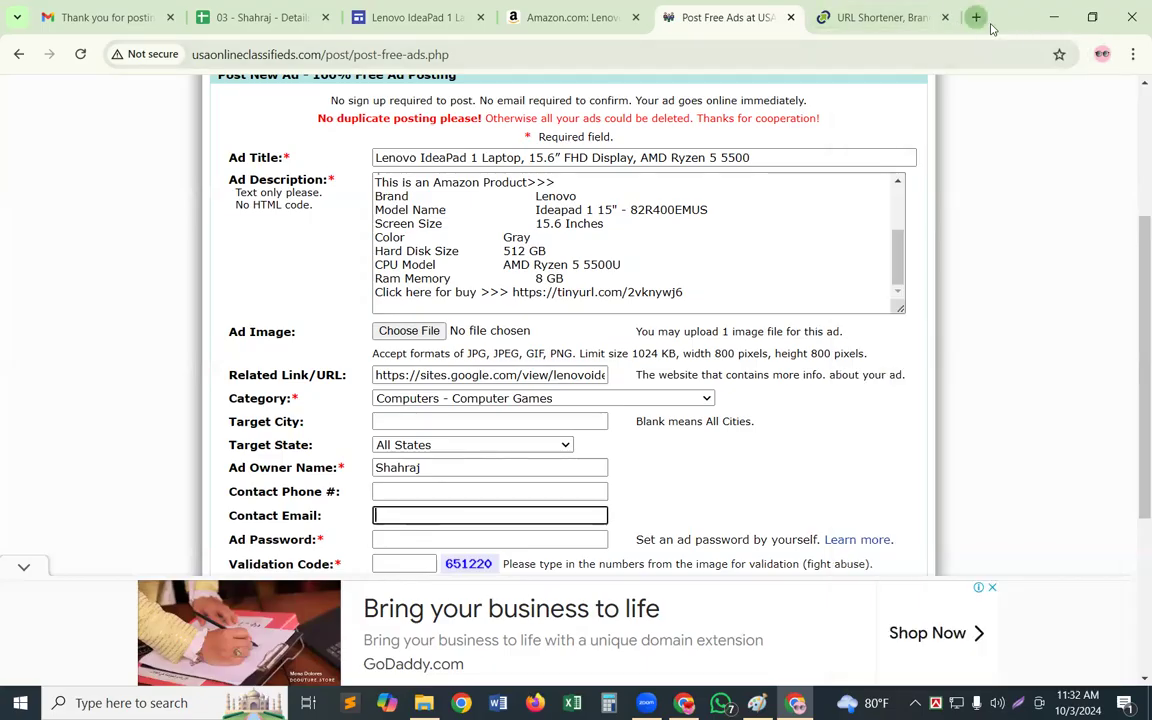
{"action": "left_click", "coordinate": [976, 17]}
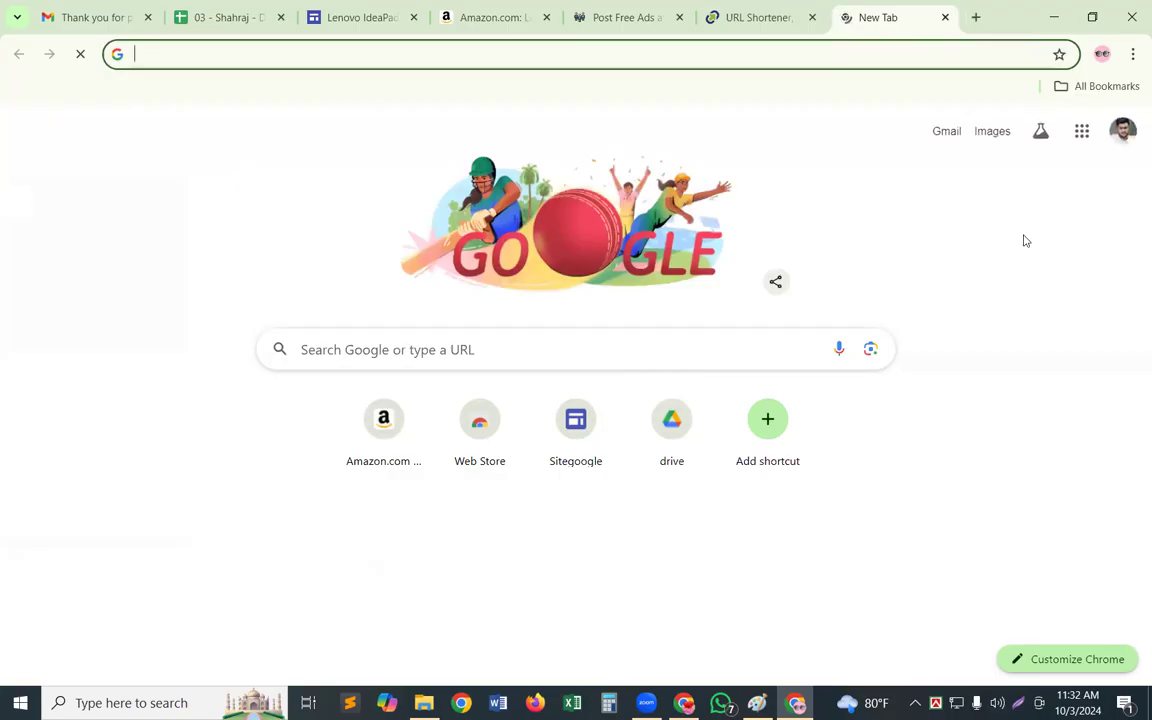
{"action": "left_click", "coordinate": [1124, 131]}
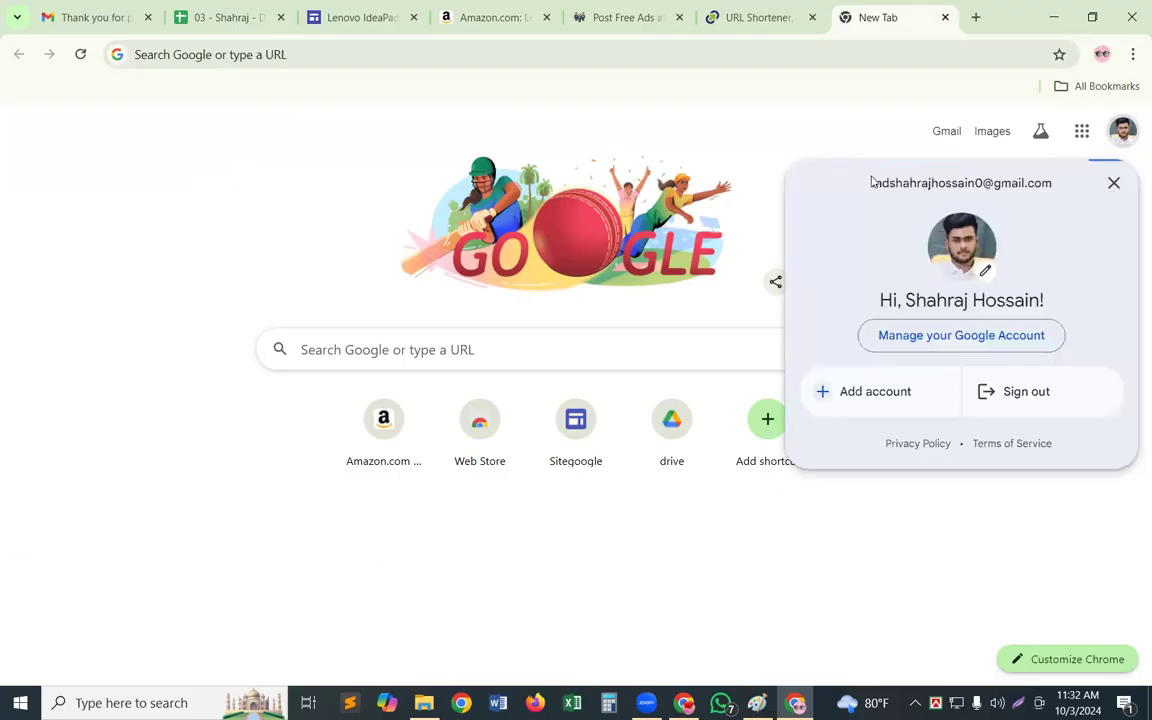
{"action": "left_click_drag", "start_coordinate": [871, 182], "coordinate": [1065, 213]}
{"action": "key", "text": "ctrl+c"}
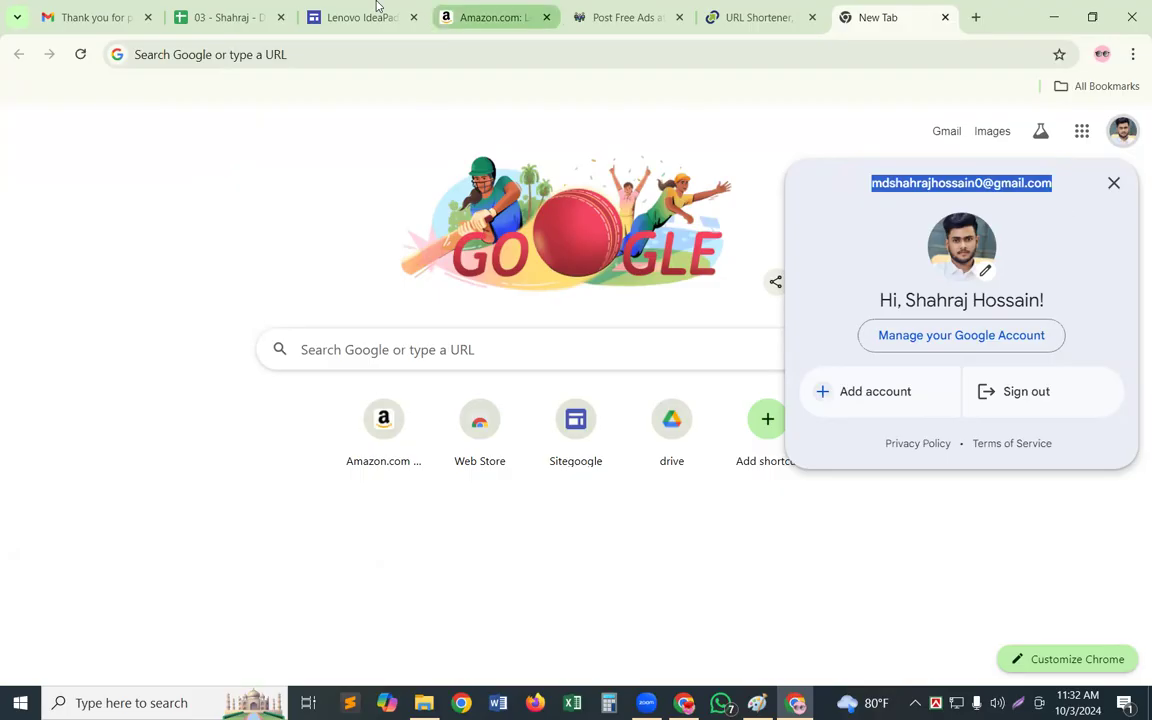
{"action": "left_click", "coordinate": [645, 17]}
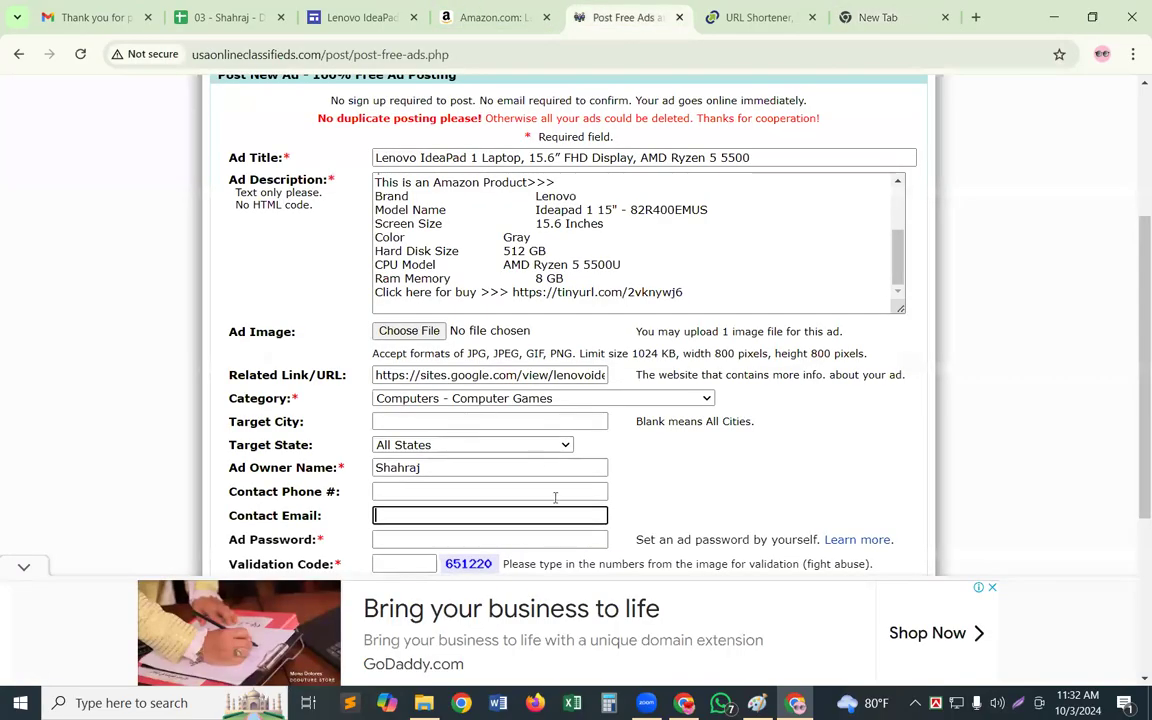
{"action": "key", "text": "ctrl+v"}
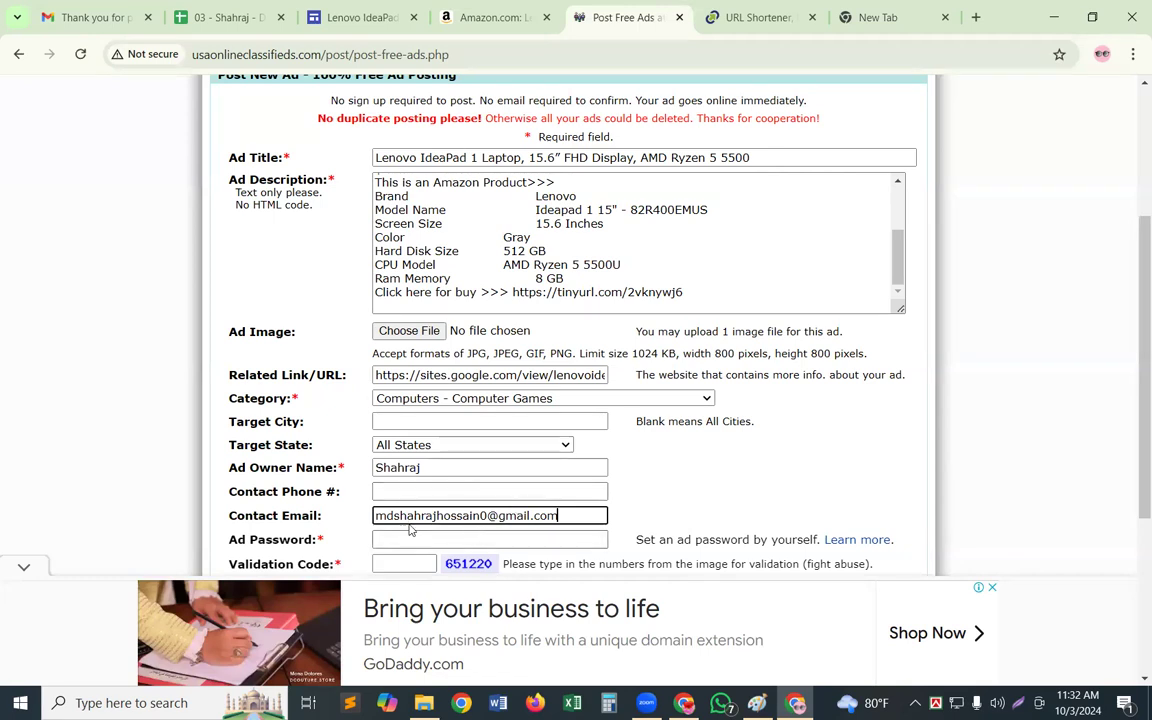
Set an ad password and enter the validation code shown in the form's image
{"action": "scroll", "coordinate": [409, 530], "scroll_direction": "down", "scroll_amount": 1}
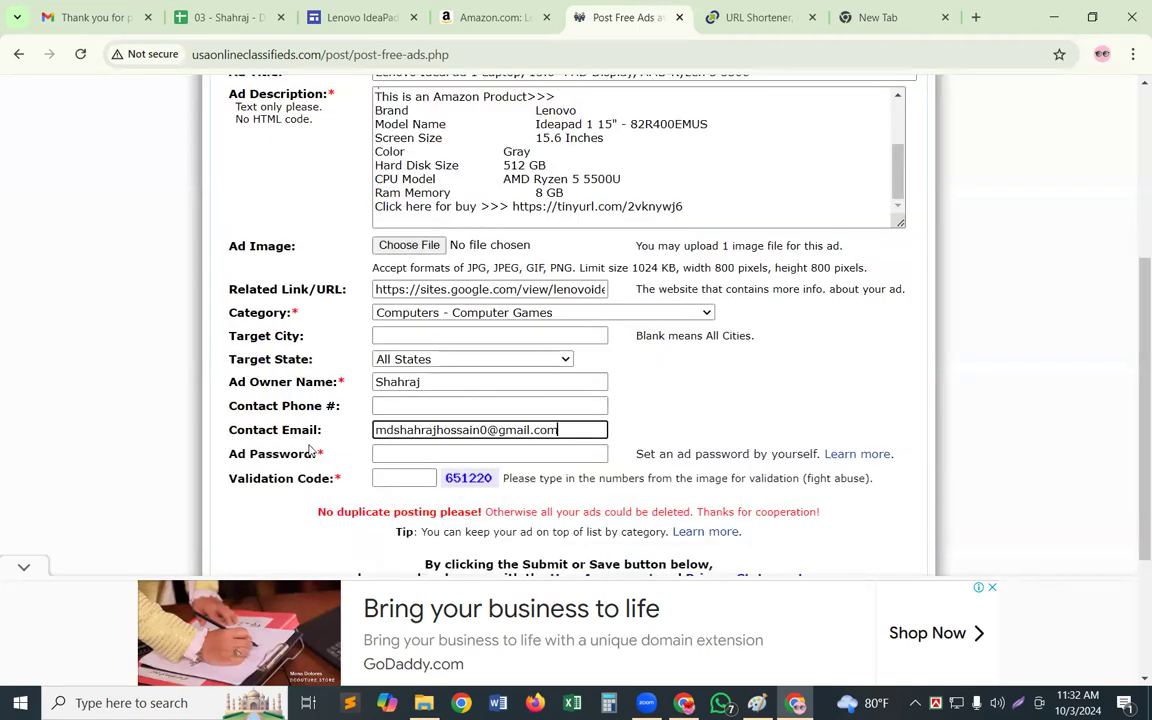
{"action": "left_click", "coordinate": [408, 455]}
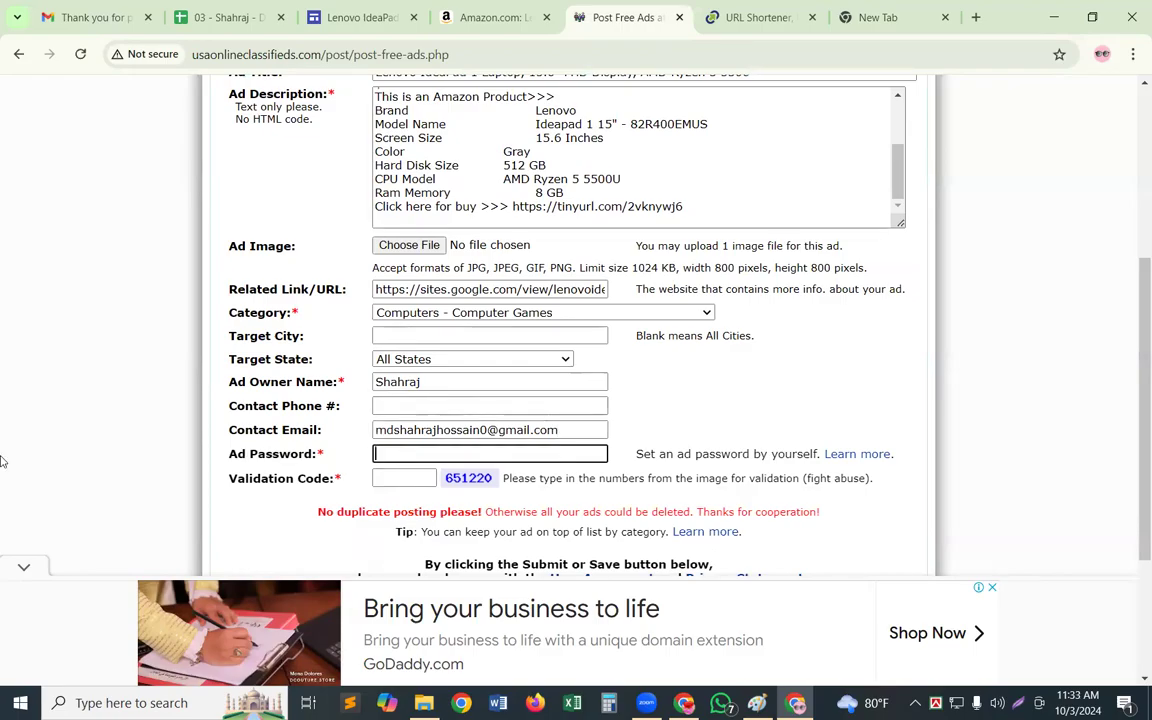
{"action": "type", "text": "1234"}
{"action": "left_click", "coordinate": [392, 477]}
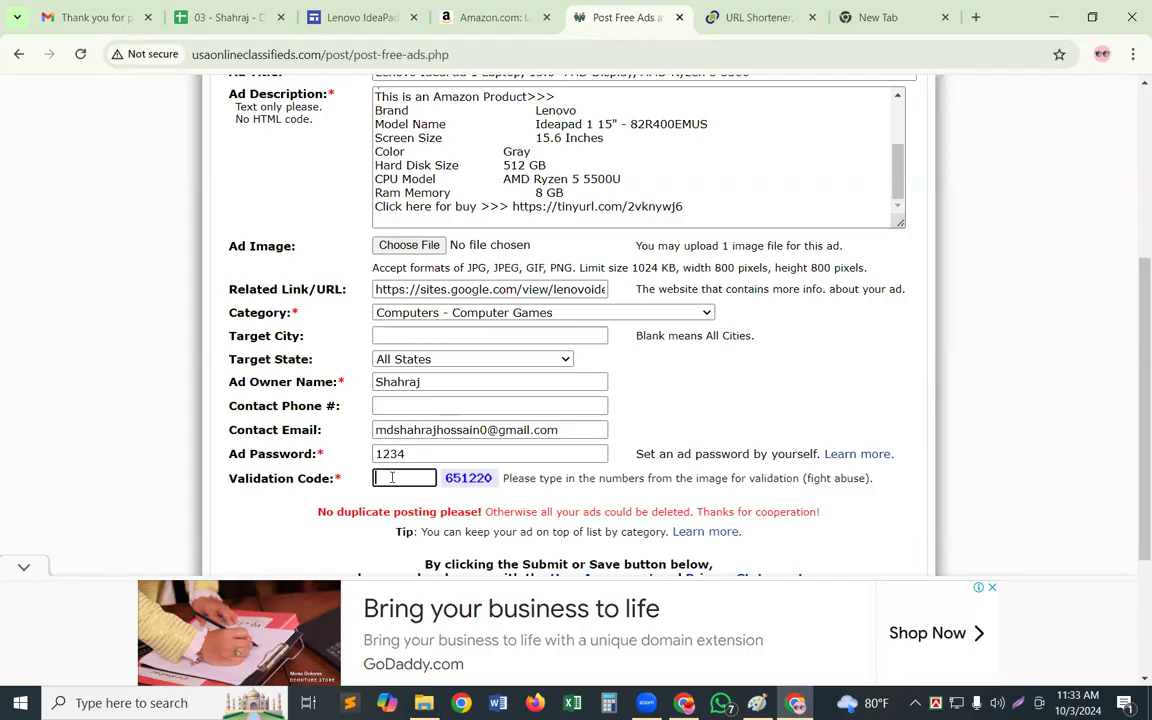
{"action": "type", "text": "651220"}
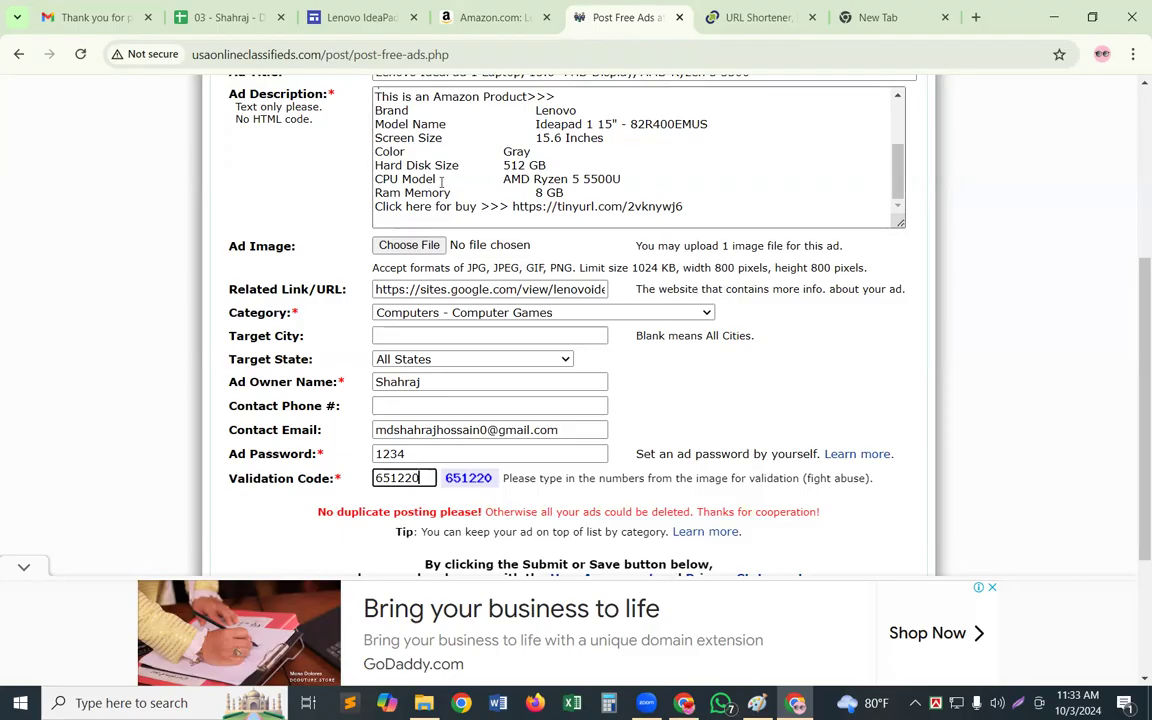
Save the enlarged main laptop photo from the Amazon product page to the Desktop as 51h3oOo7XnL._AC_SL1200_.jpg
{"action": "left_click", "coordinate": [507, 19]}
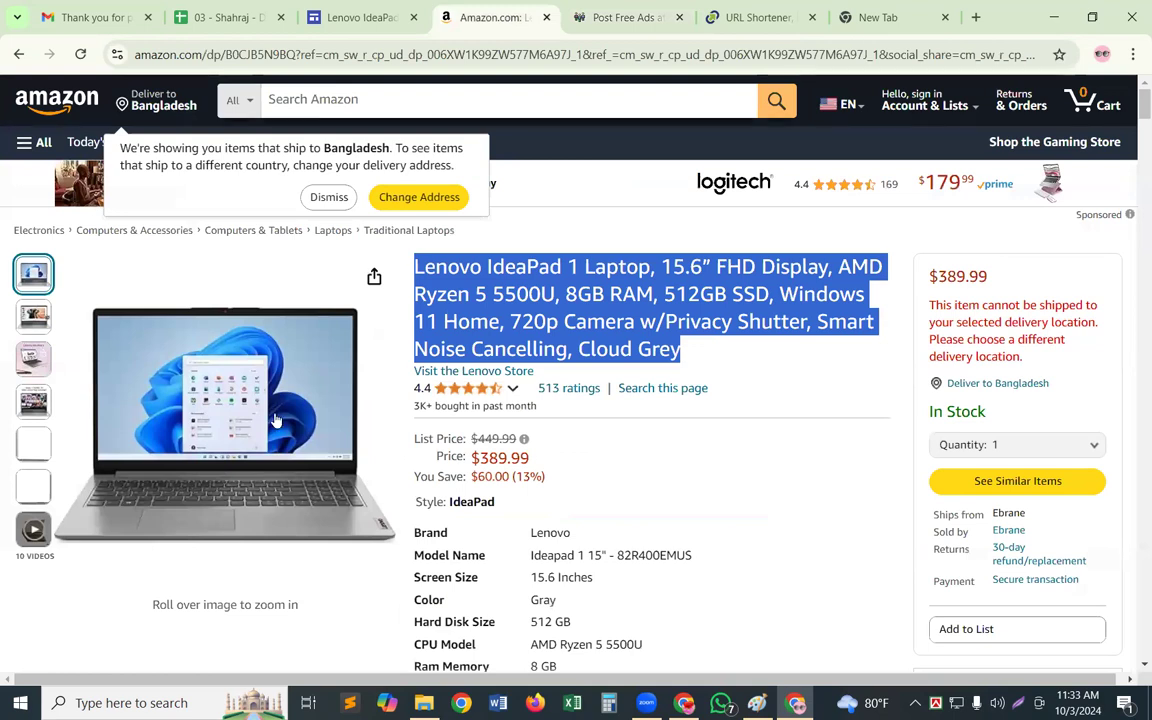
{"action": "mouse_move", "coordinate": [277, 420]}
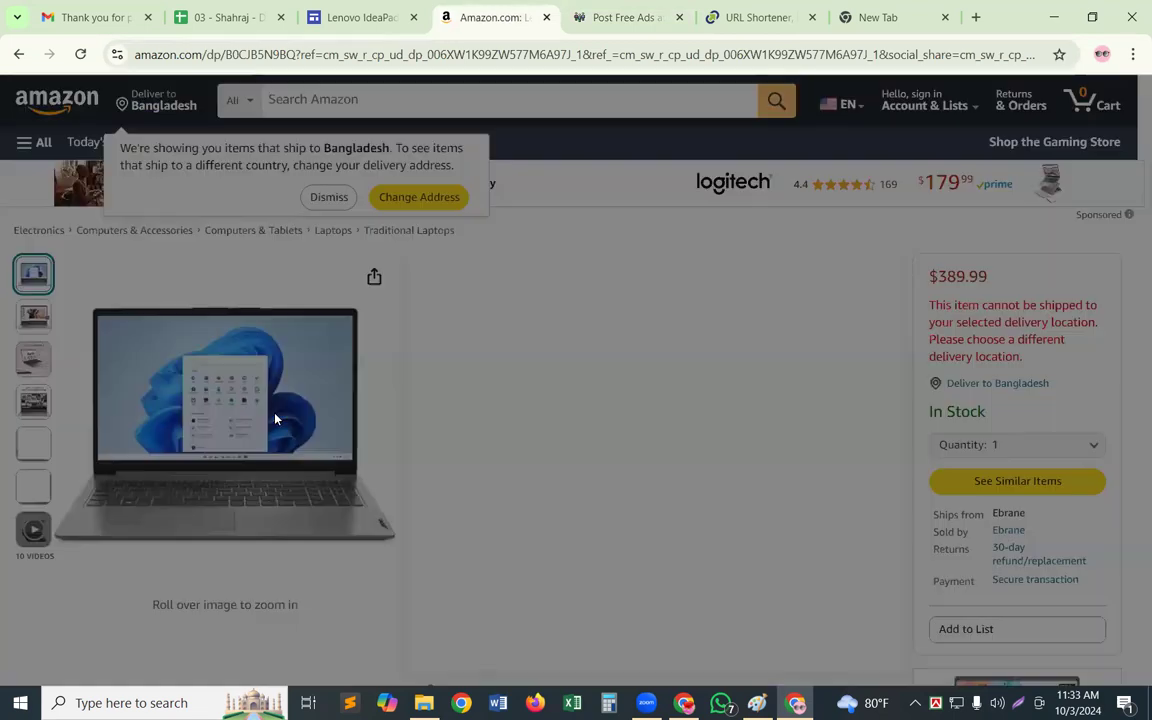
{"action": "left_click", "coordinate": [276, 414]}
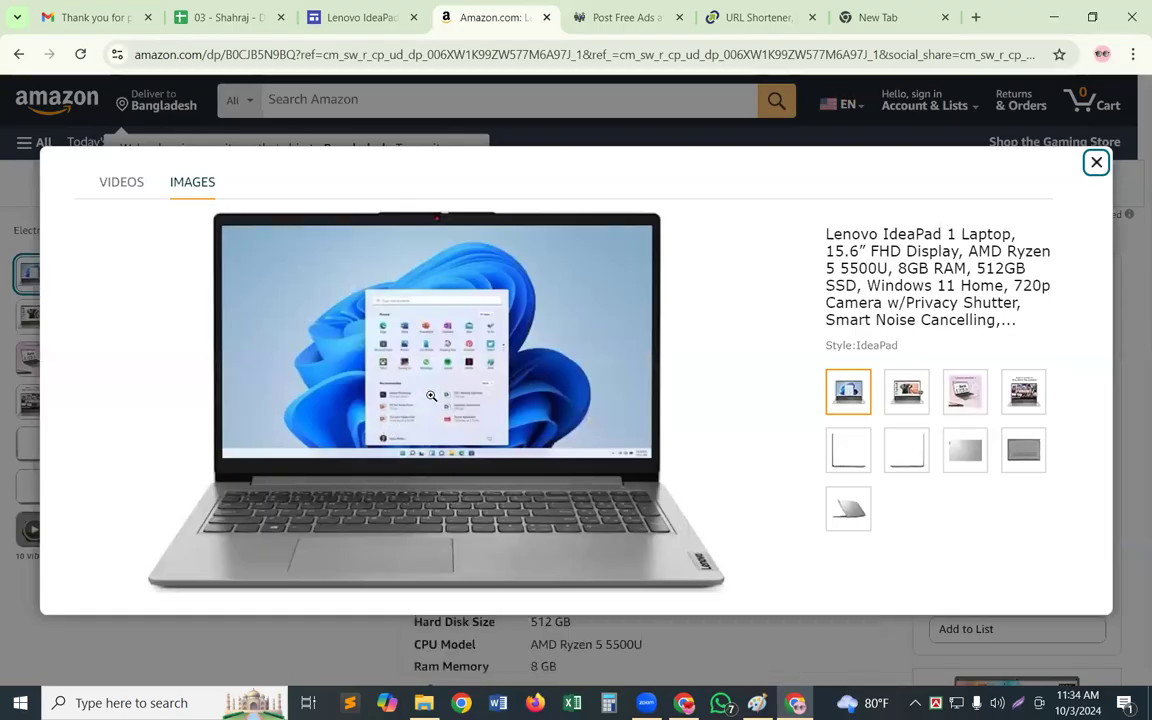
{"action": "right_click", "coordinate": [431, 397]}
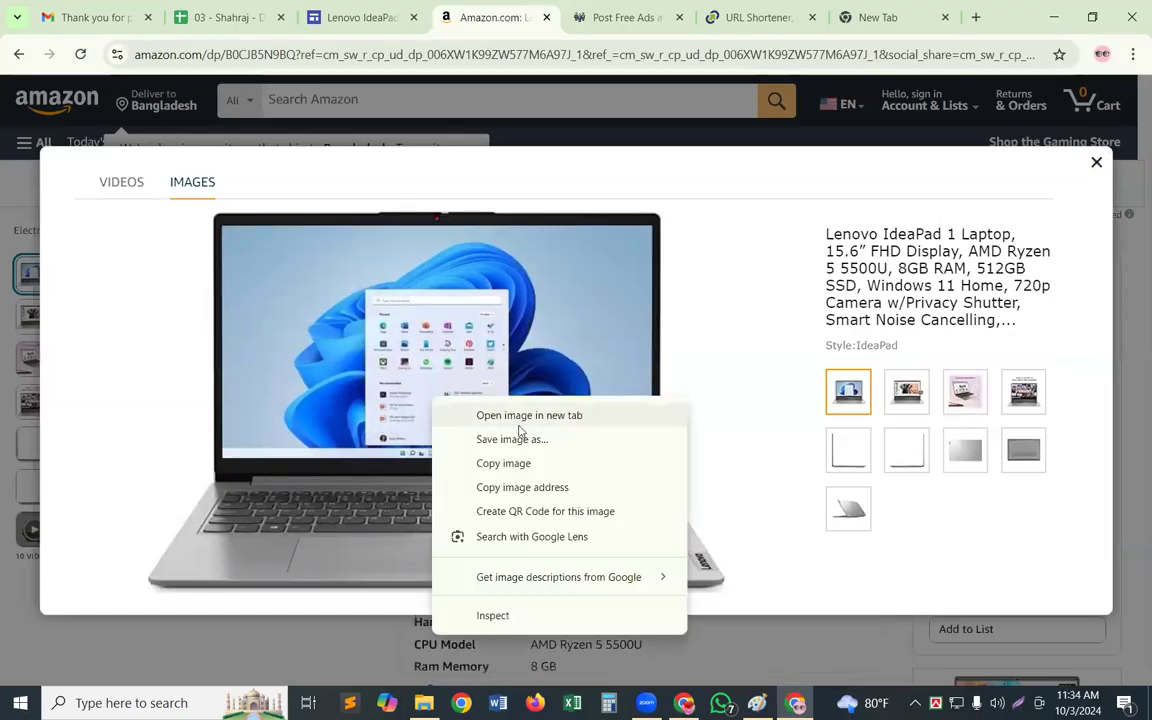
{"action": "left_click", "coordinate": [519, 447]}
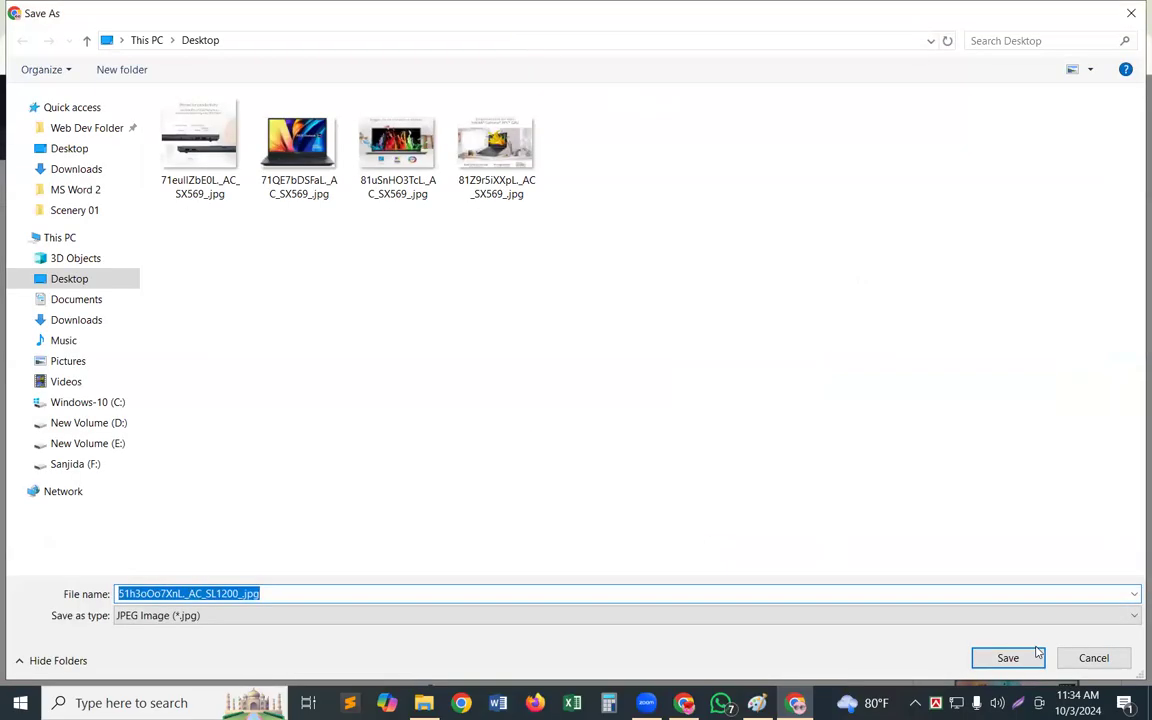
{"action": "left_click", "coordinate": [1025, 664]}
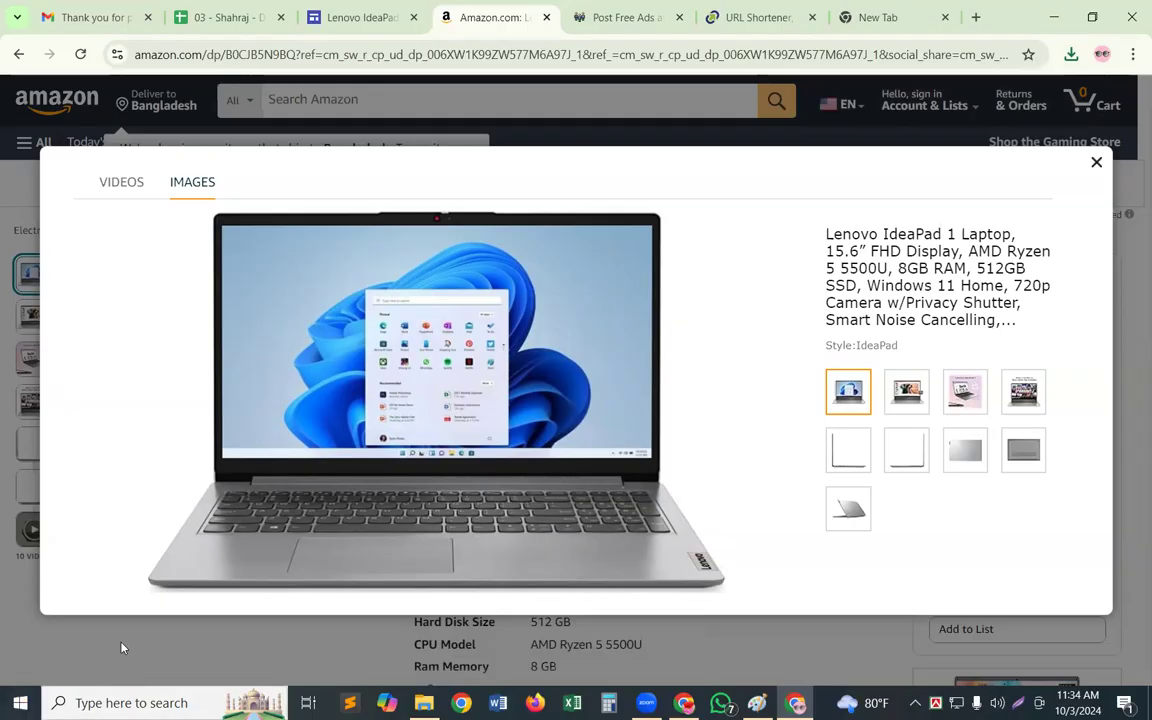
Open the saved laptop photo 51h3oOo7XnL._AC_SL1200_.jpg from the Desktop in Paint
{"action": "left_click", "coordinate": [135, 702]}
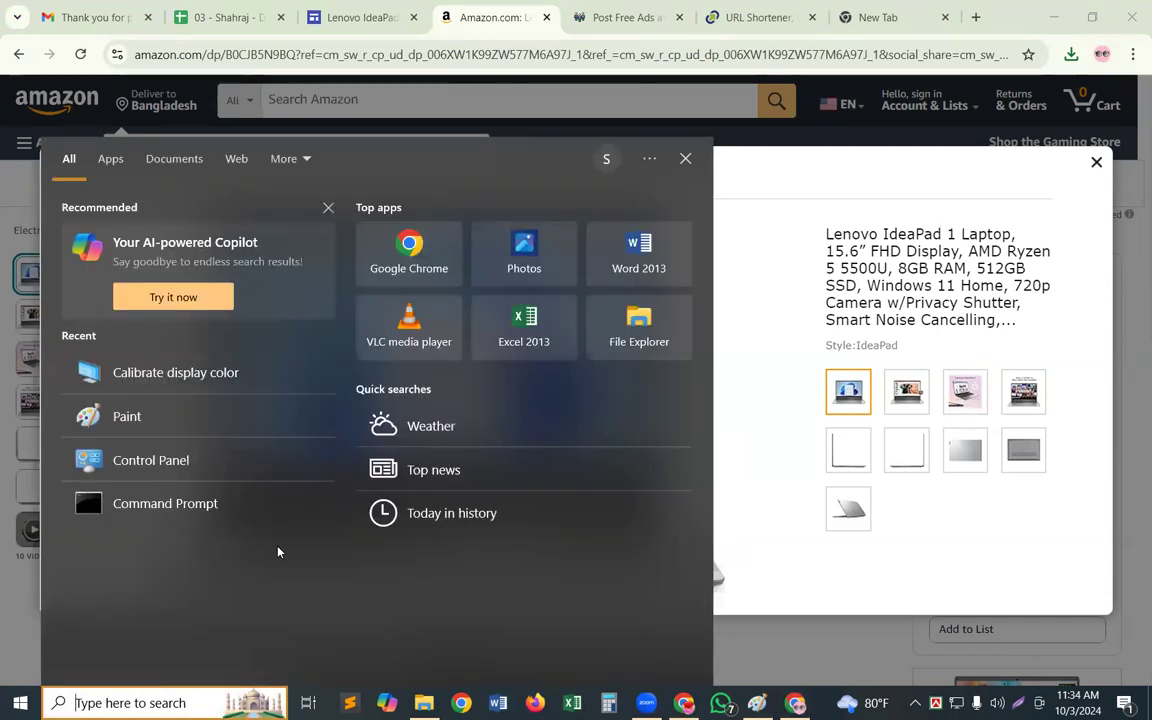
{"action": "left_click", "coordinate": [193, 402]}
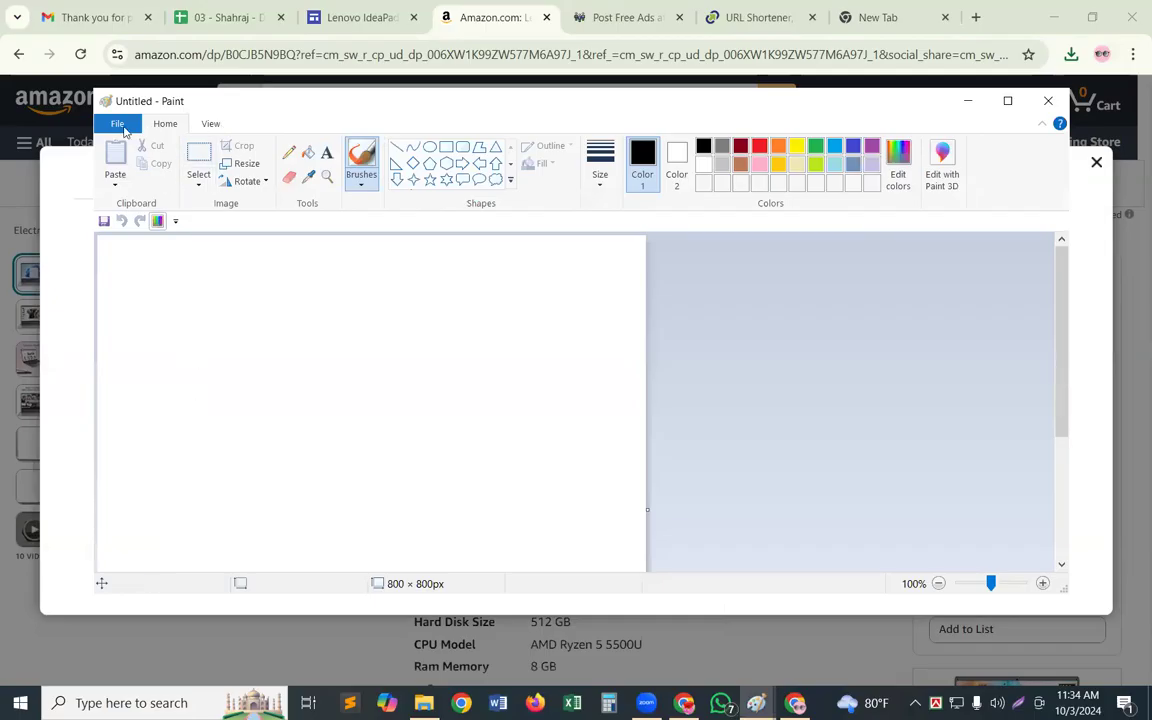
{"action": "left_click", "coordinate": [118, 122]}
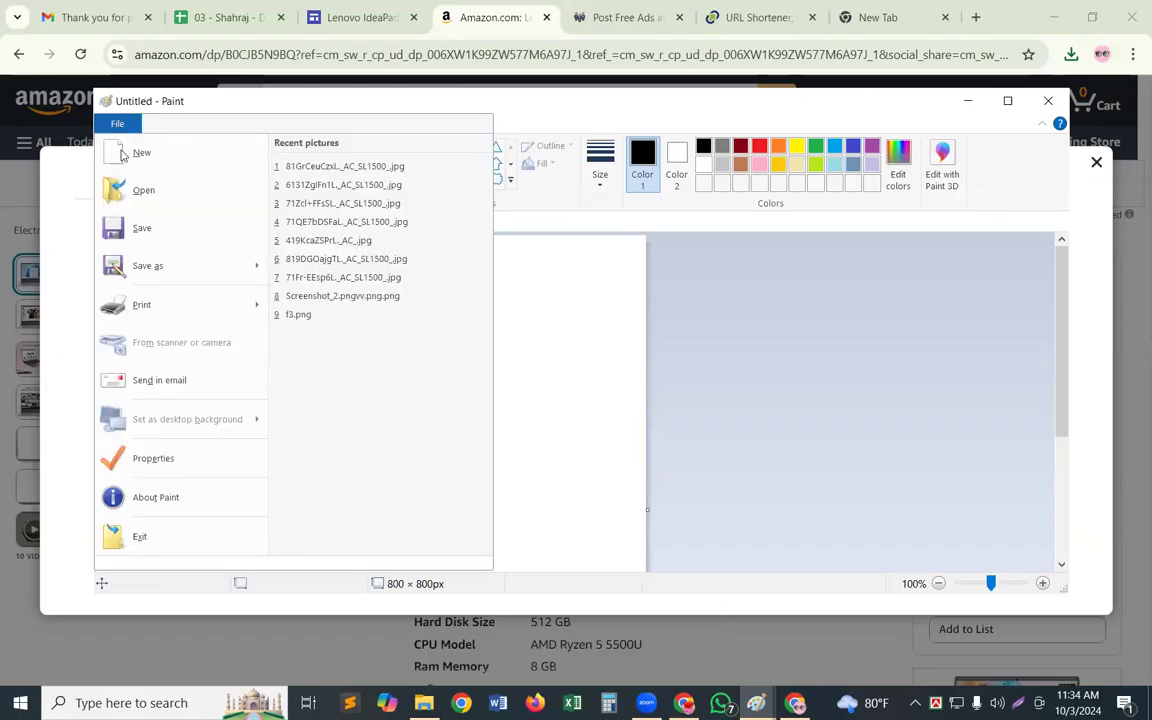
{"action": "left_click", "coordinate": [125, 190]}
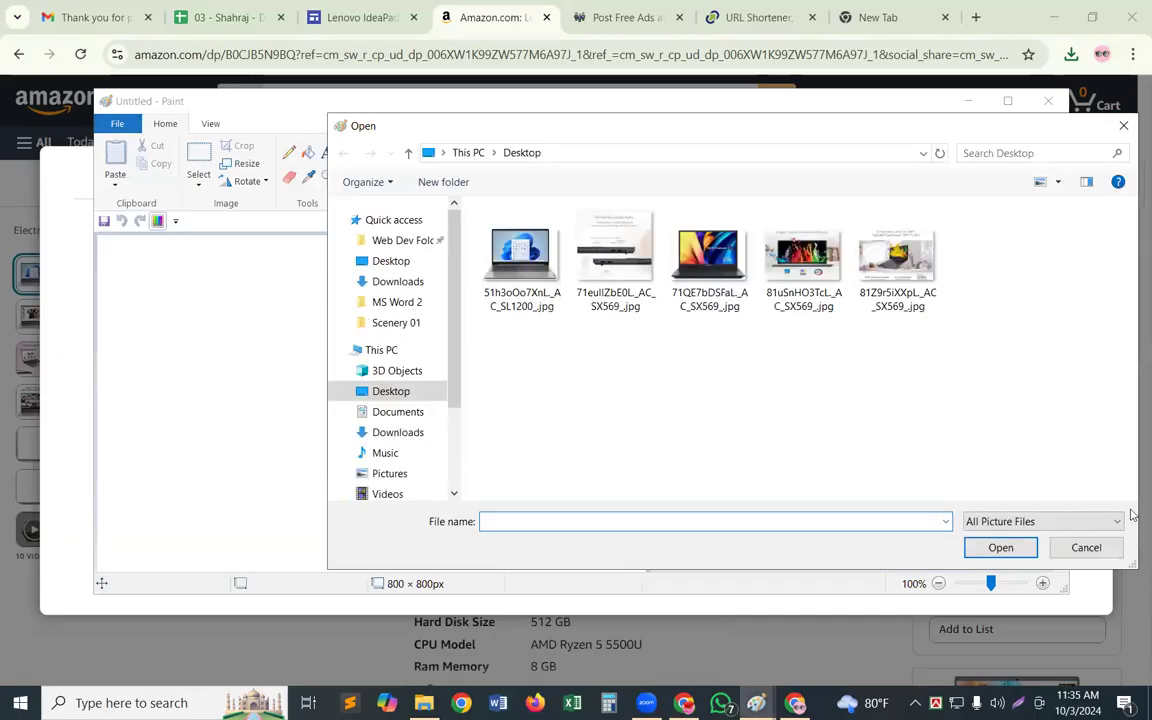
{"action": "left_click", "coordinate": [244, 165]}
{"action": "left_click", "coordinate": [226, 165]}
{"action": "double_click", "coordinate": [511, 271]}
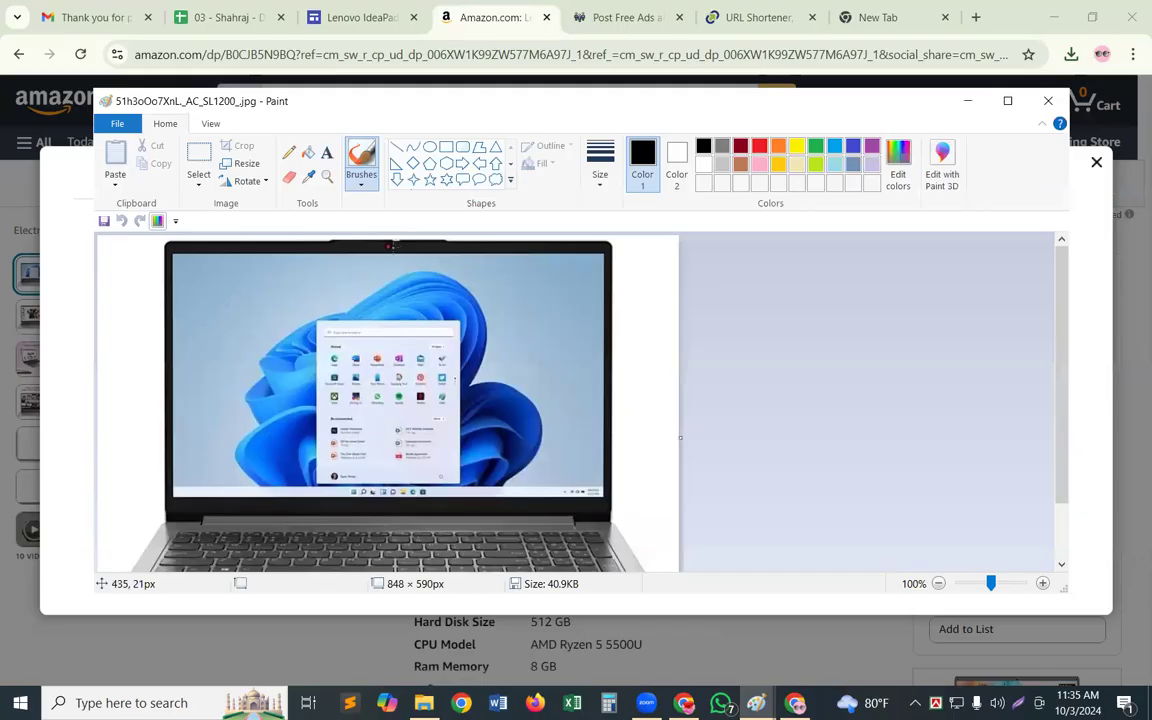
Resize the laptop photo to 800 x 800 pixels without maintaining the aspect ratio, and save it
{"action": "left_click", "coordinate": [238, 163]}
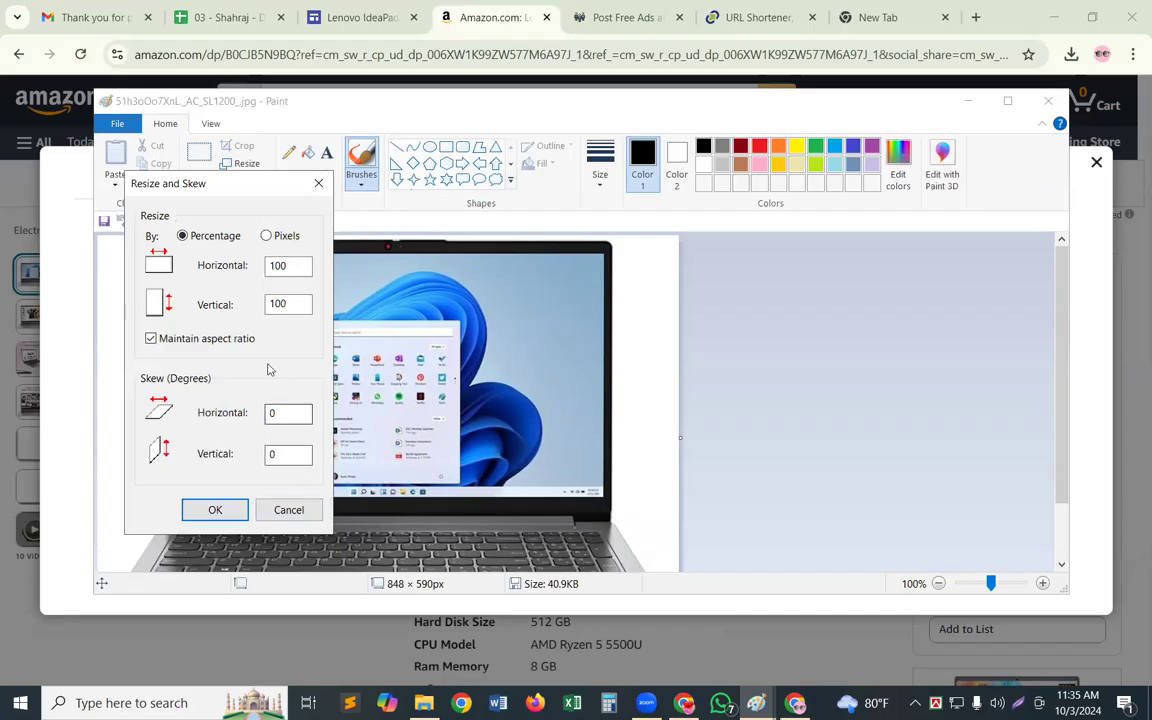
{"action": "left_click", "coordinate": [267, 236]}
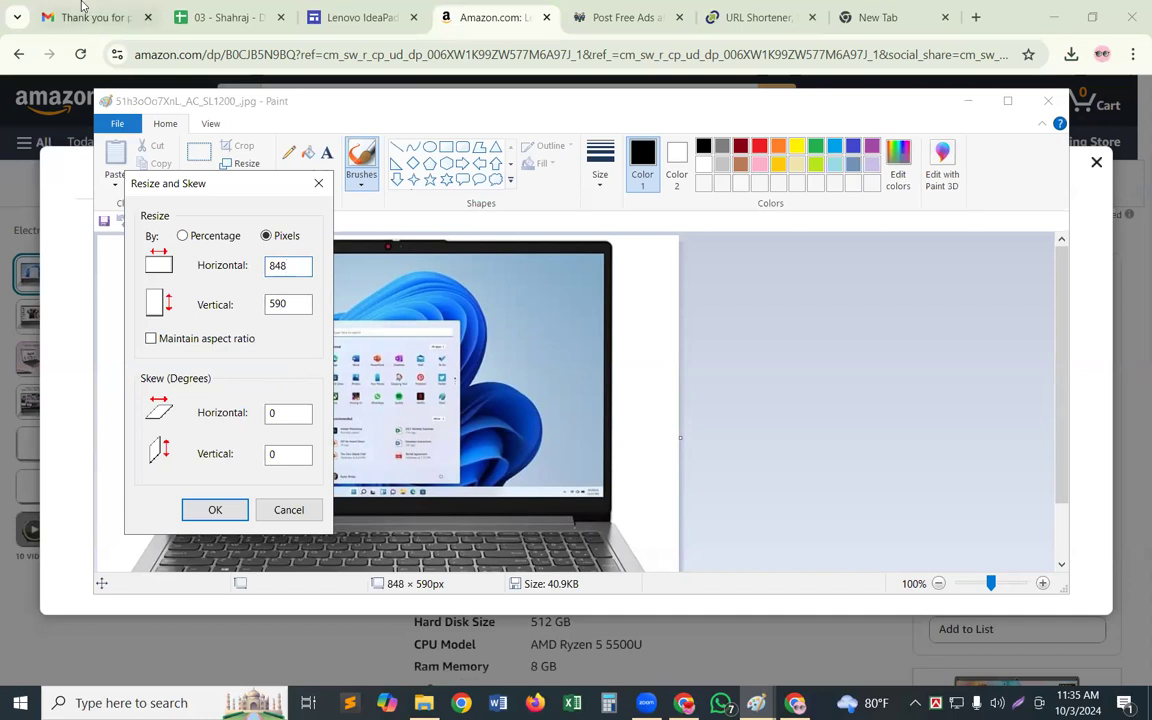
{"action": "key", "text": "BackSpace"}
{"action": "key", "text": "BackSpace"}
{"action": "key", "text": "BackSpace"}
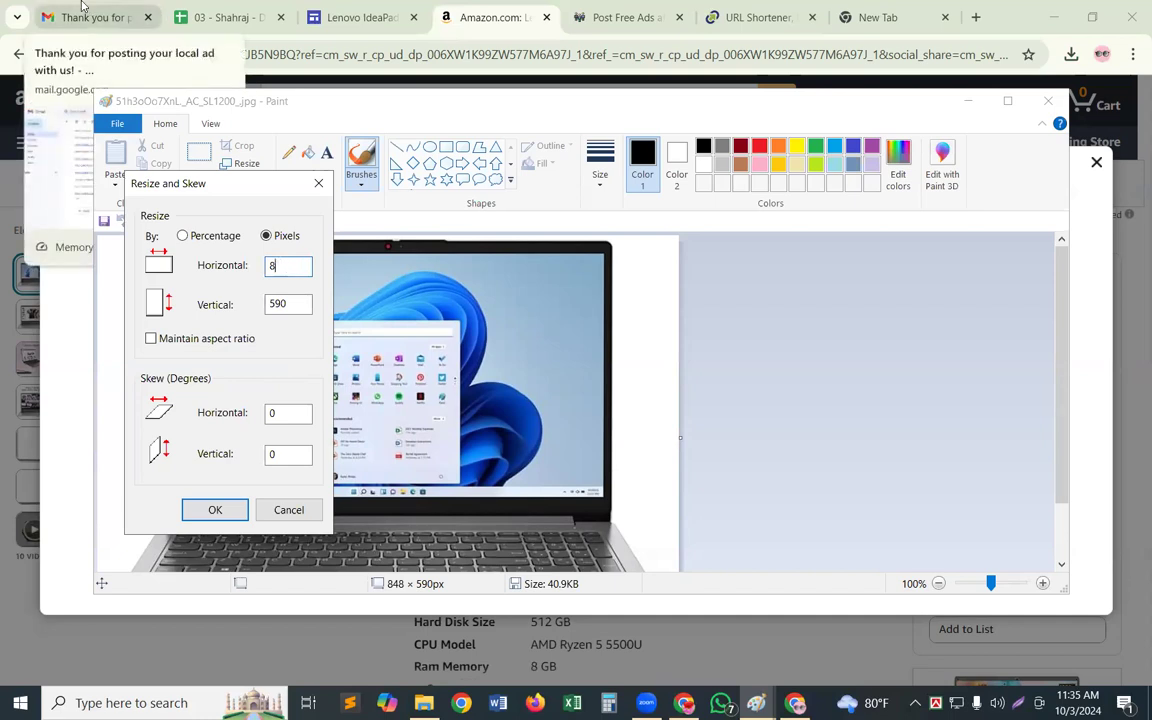
{"action": "type", "text": "800"}
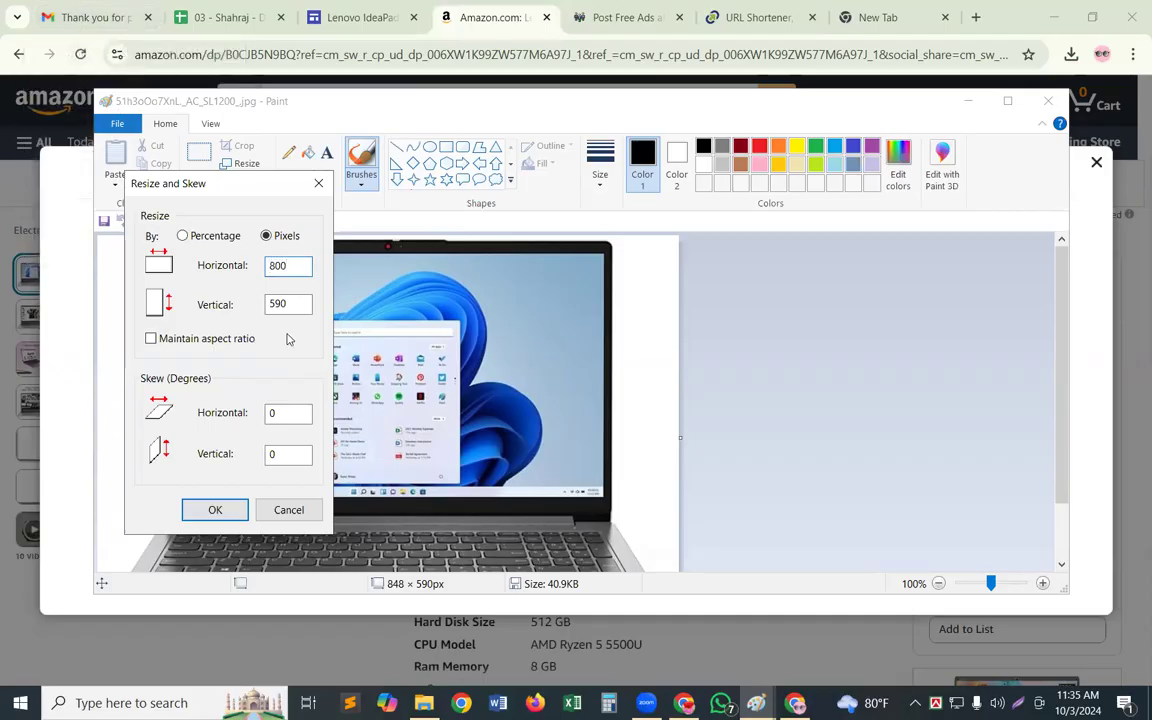
{"action": "left_click", "coordinate": [290, 305]}
{"action": "key", "text": "BackSpace"}
{"action": "key", "text": "BackSpace"}
{"action": "key", "text": "BackSpace"}
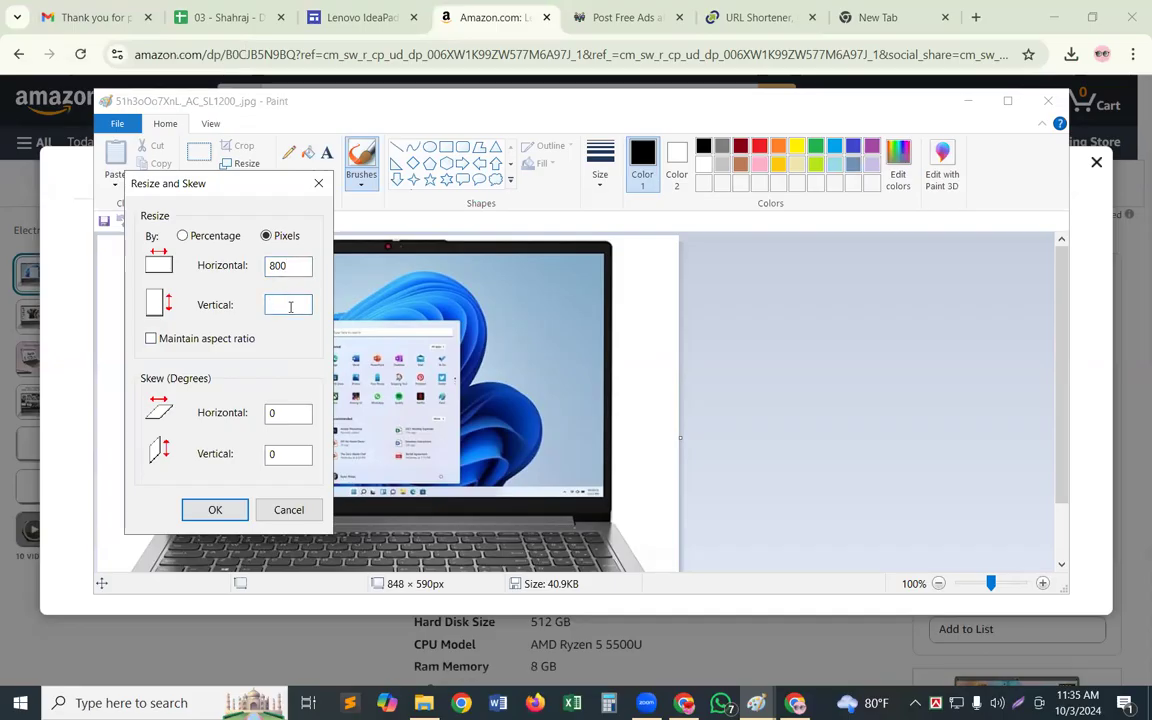
{"action": "type", "text": "800"}
{"action": "left_click", "coordinate": [213, 511]}
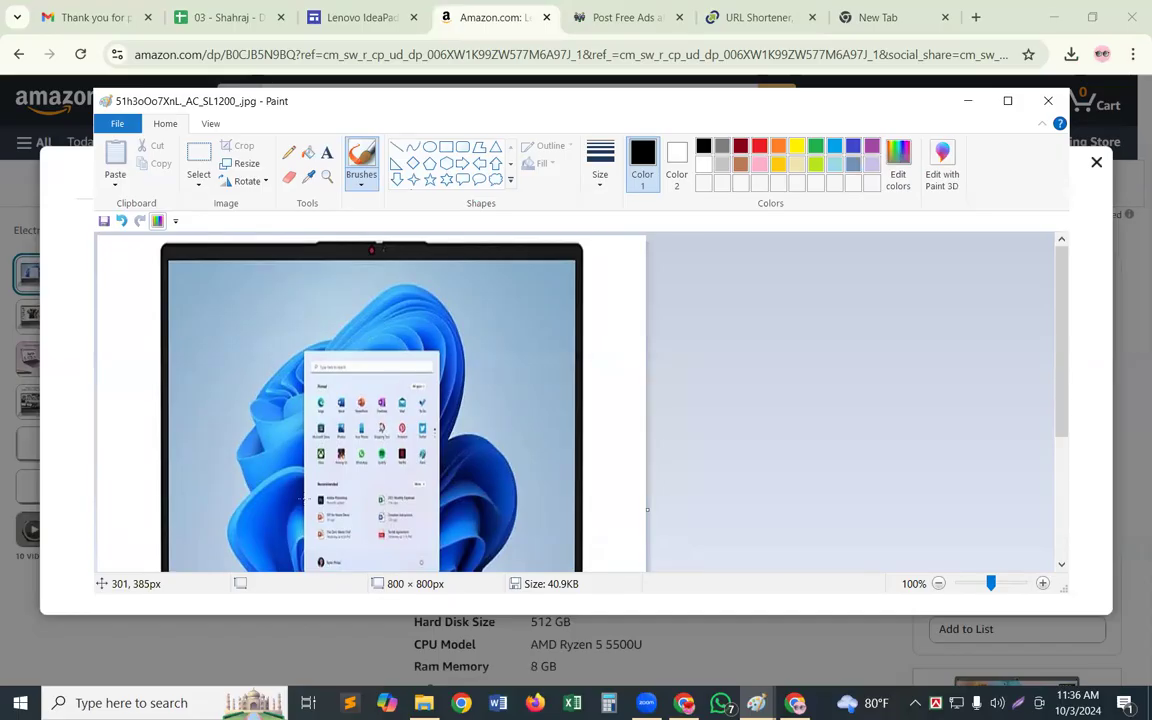
{"action": "key", "text": "ctrl+s"}
Attach the resized photo 51h3oOo7XnL._AC_SL1200_.jpg as the Ad Image in the USAOnlineClassifieds form
{"action": "left_click", "coordinate": [638, 17]}
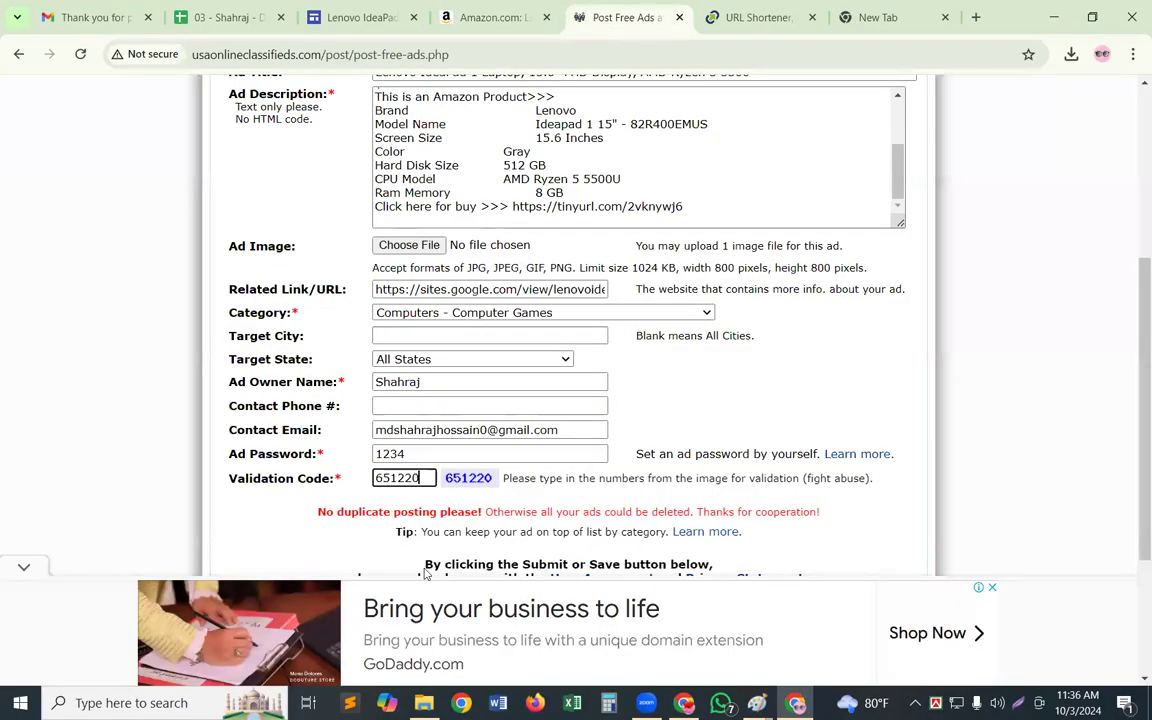
{"action": "left_click", "coordinate": [410, 250]}
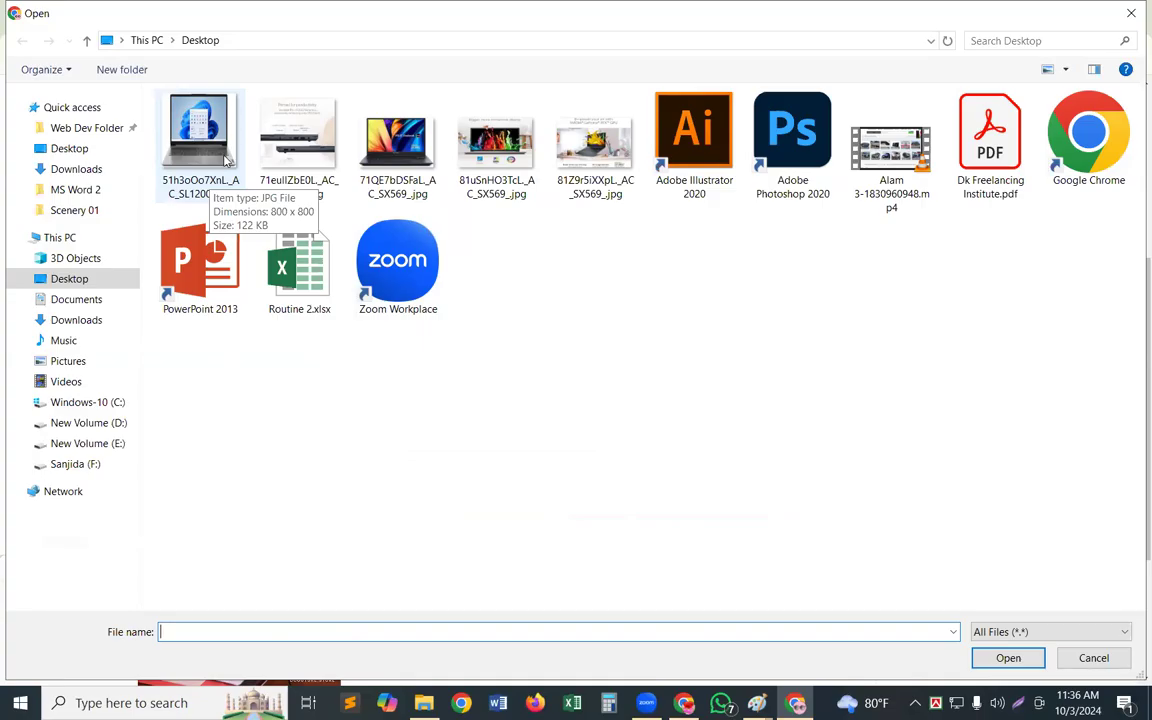
{"action": "double_click", "coordinate": [226, 160]}
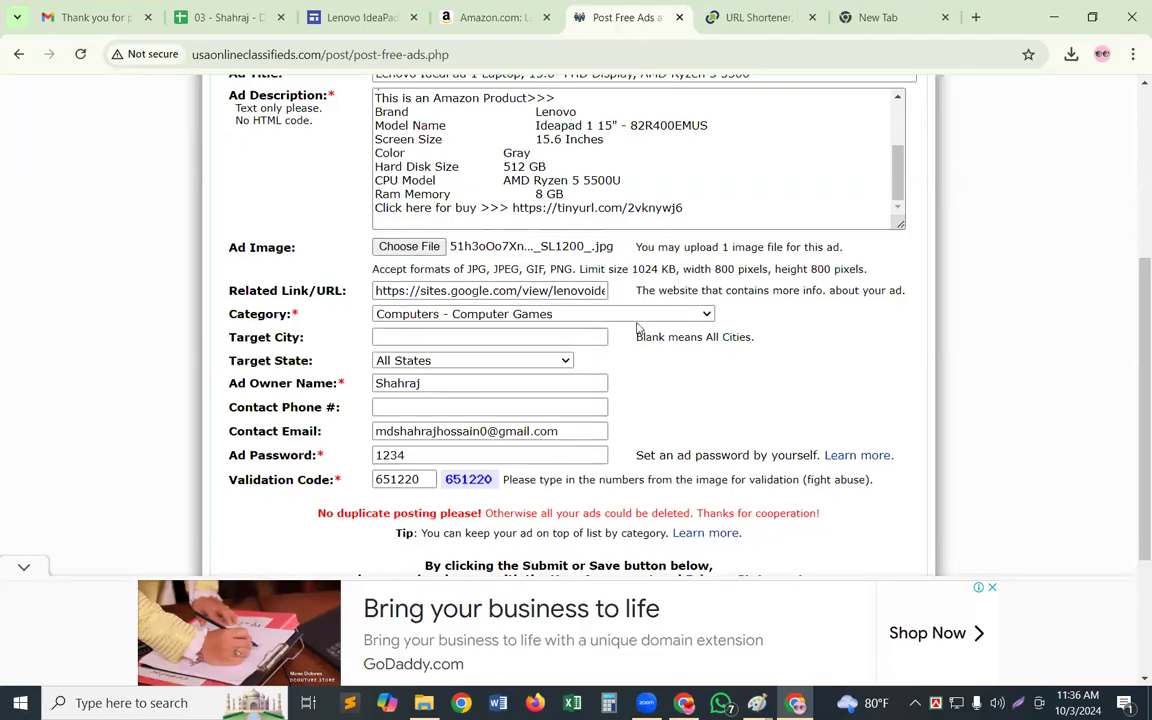
Submit the completed Lenovo IdeaPad 1 ad form on USAOnlineClassifieds
{"action": "scroll", "coordinate": [640, 328], "scroll_direction": "down", "scroll_amount": 1}
{"action": "scroll", "coordinate": [640, 328], "scroll_direction": "up", "scroll_amount": 5}
{"action": "scroll", "coordinate": [668, 358], "scroll_direction": "down", "scroll_amount": 8}
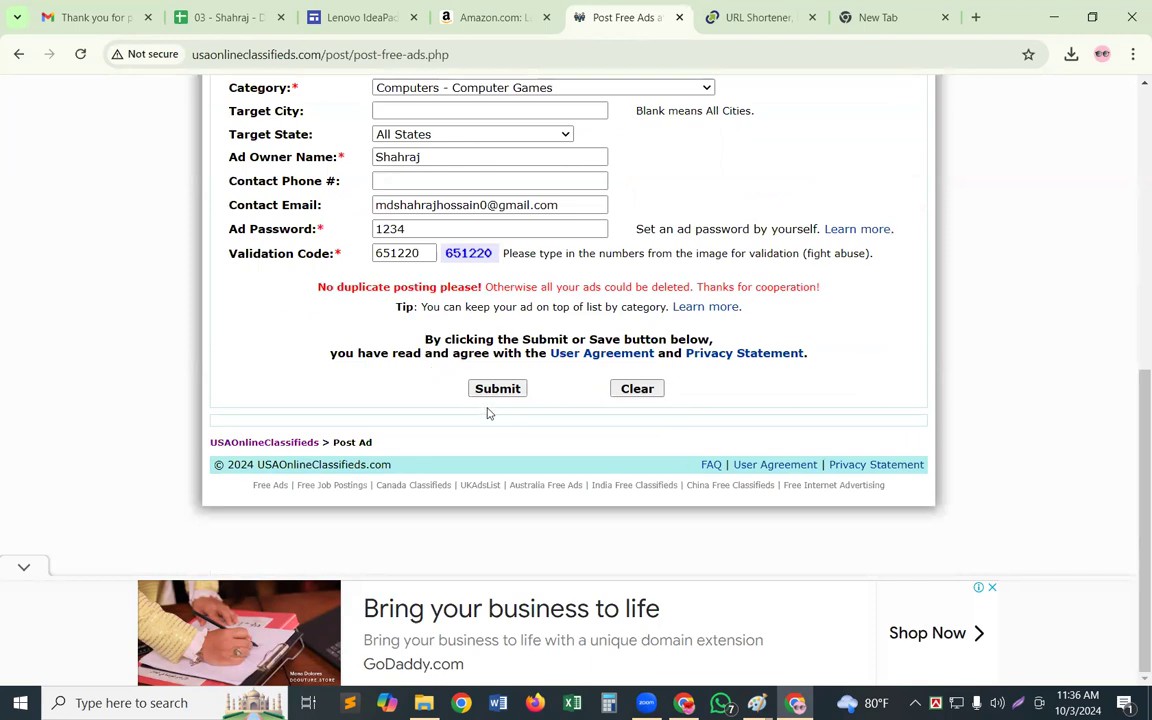
{"action": "left_click", "coordinate": [489, 390]}
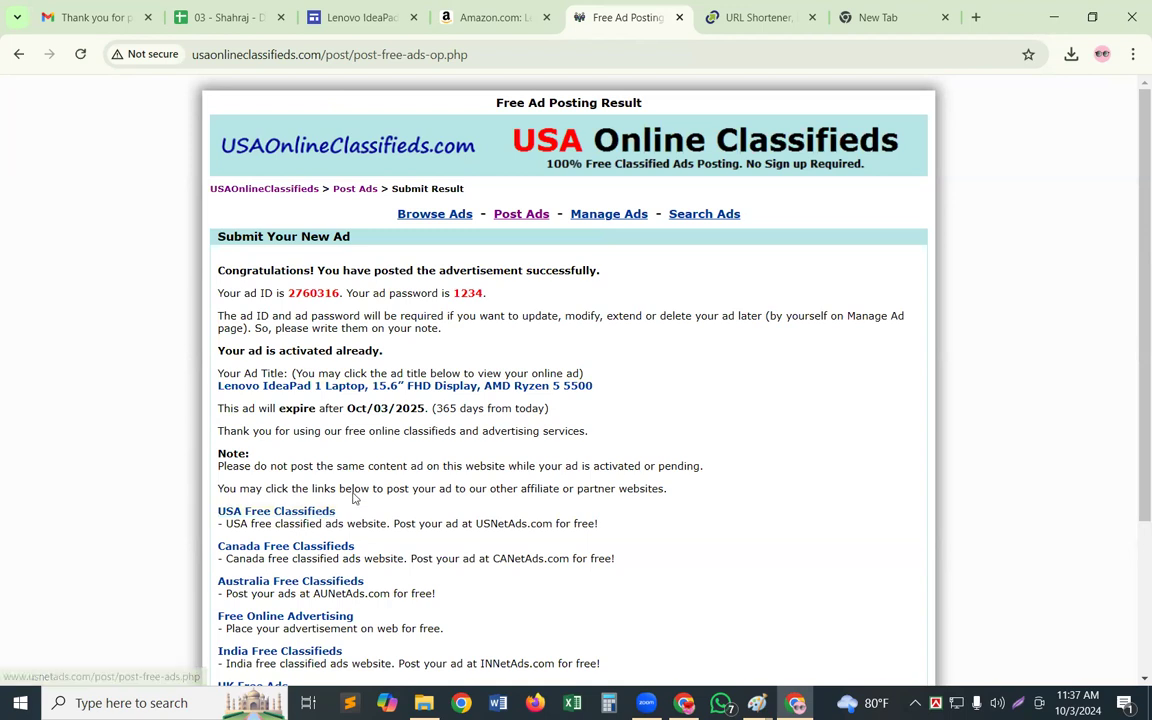
Open the published Lenovo IdeaPad 1 ad, review its description, photo and contact section, and check the Gmail inbox
{"action": "left_click", "coordinate": [407, 390]}
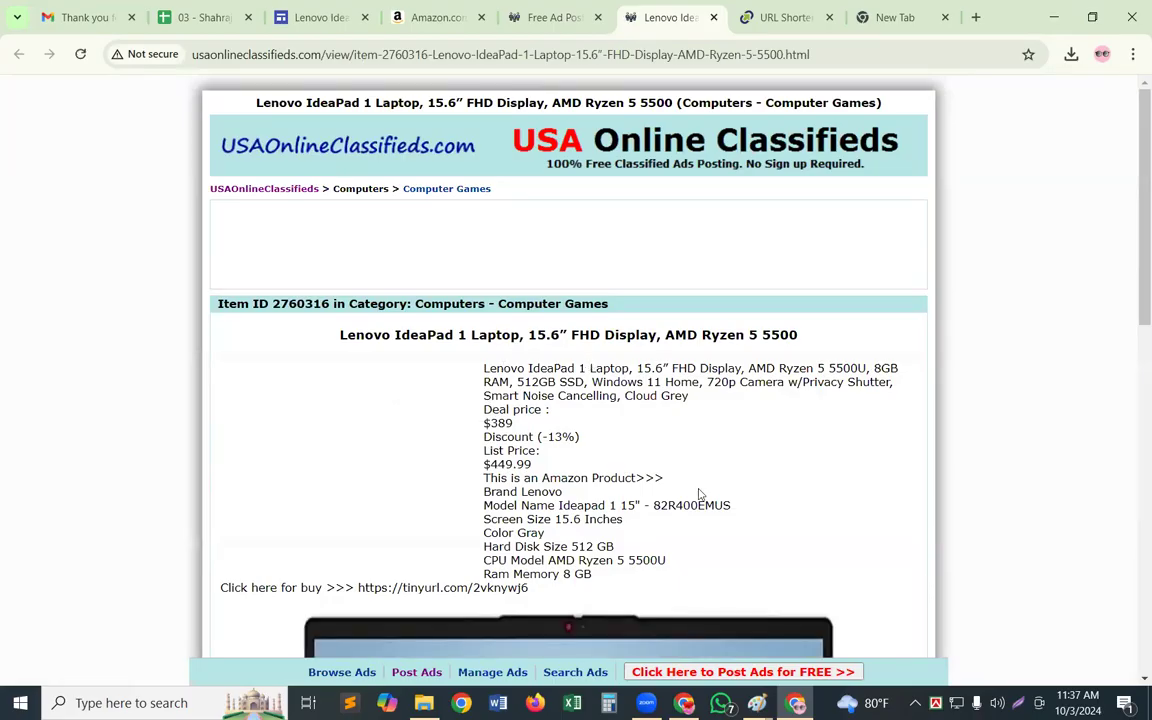
{"action": "scroll", "coordinate": [698, 495], "scroll_direction": "down", "scroll_amount": 3}
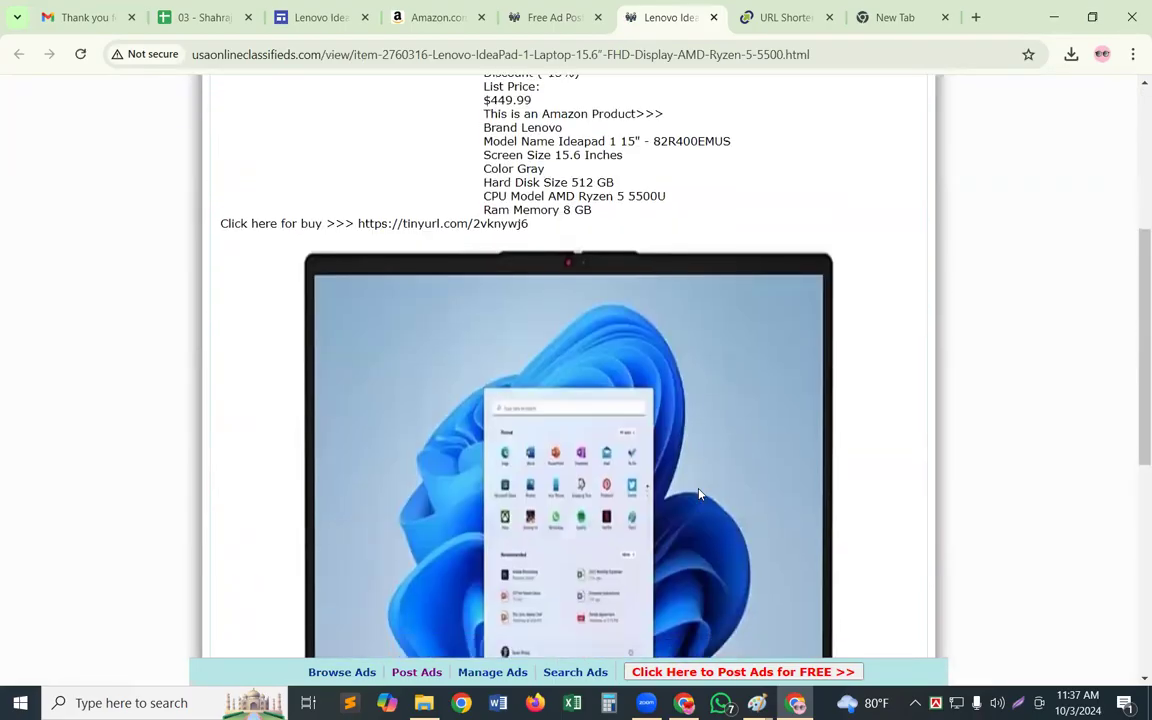
{"action": "scroll", "coordinate": [700, 494], "scroll_direction": "down", "scroll_amount": 2}
{"action": "scroll", "coordinate": [700, 494], "scroll_direction": "down", "scroll_amount": 4}
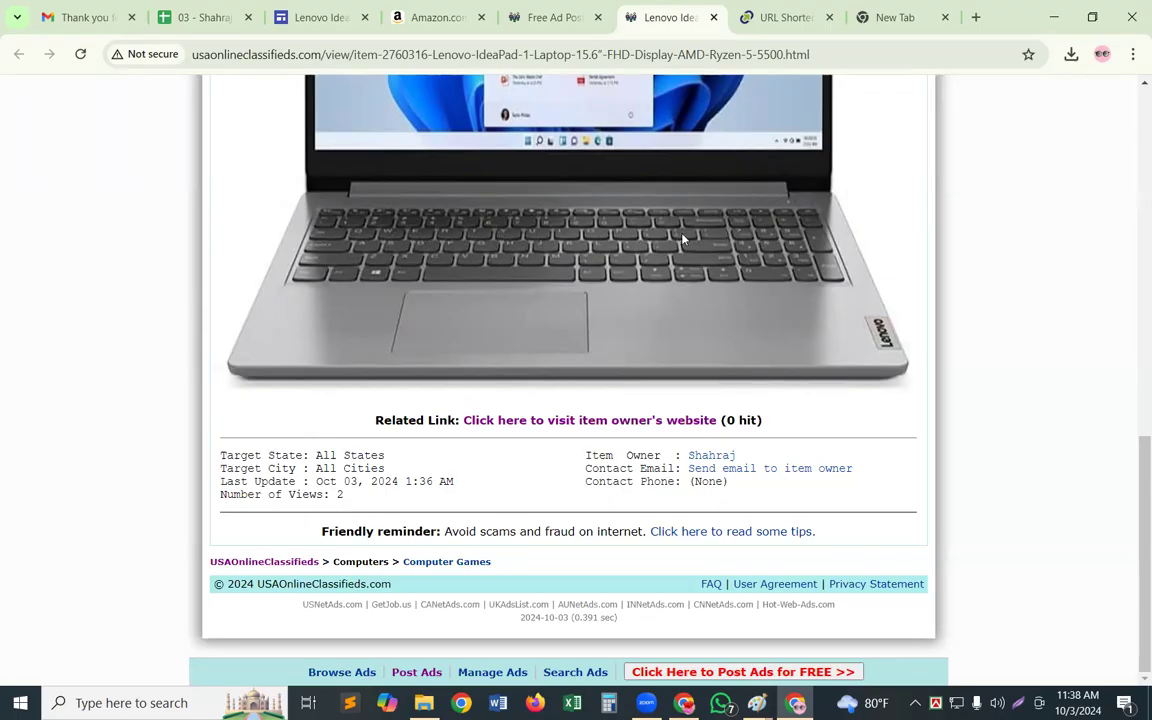
{"action": "scroll", "coordinate": [680, 238], "scroll_direction": "up", "scroll_amount": 4}
{"action": "scroll", "coordinate": [677, 232], "scroll_direction": "up", "scroll_amount": 5}
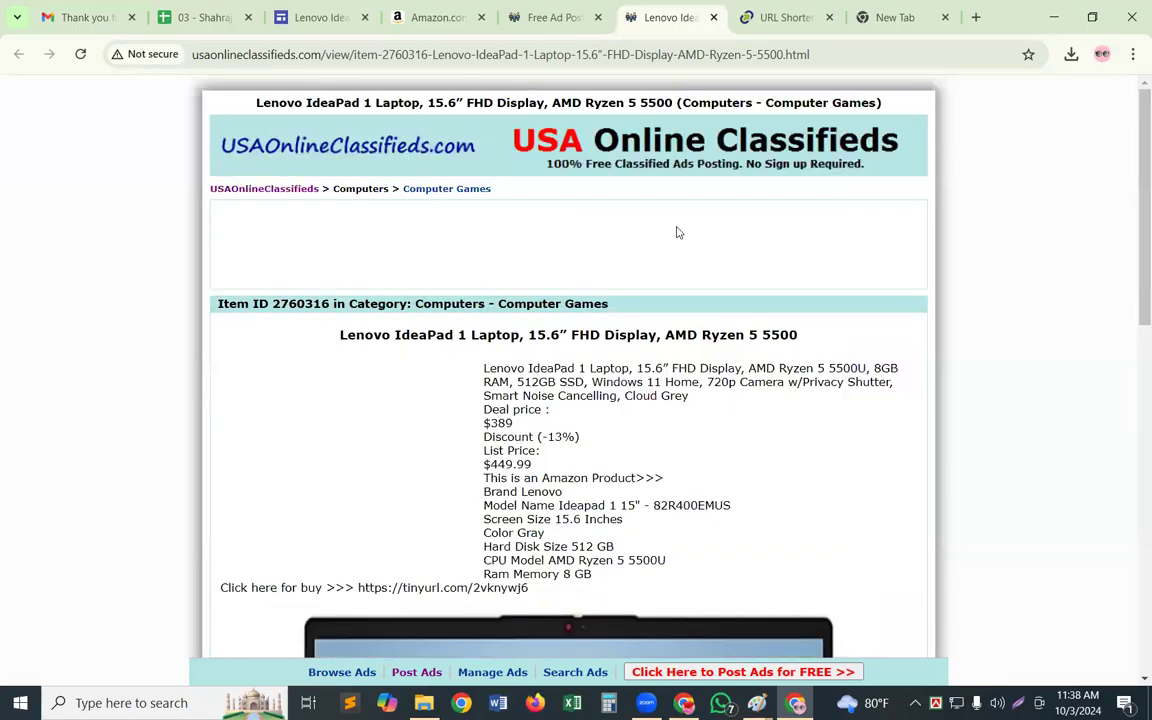
{"action": "left_click", "coordinate": [98, 20]}
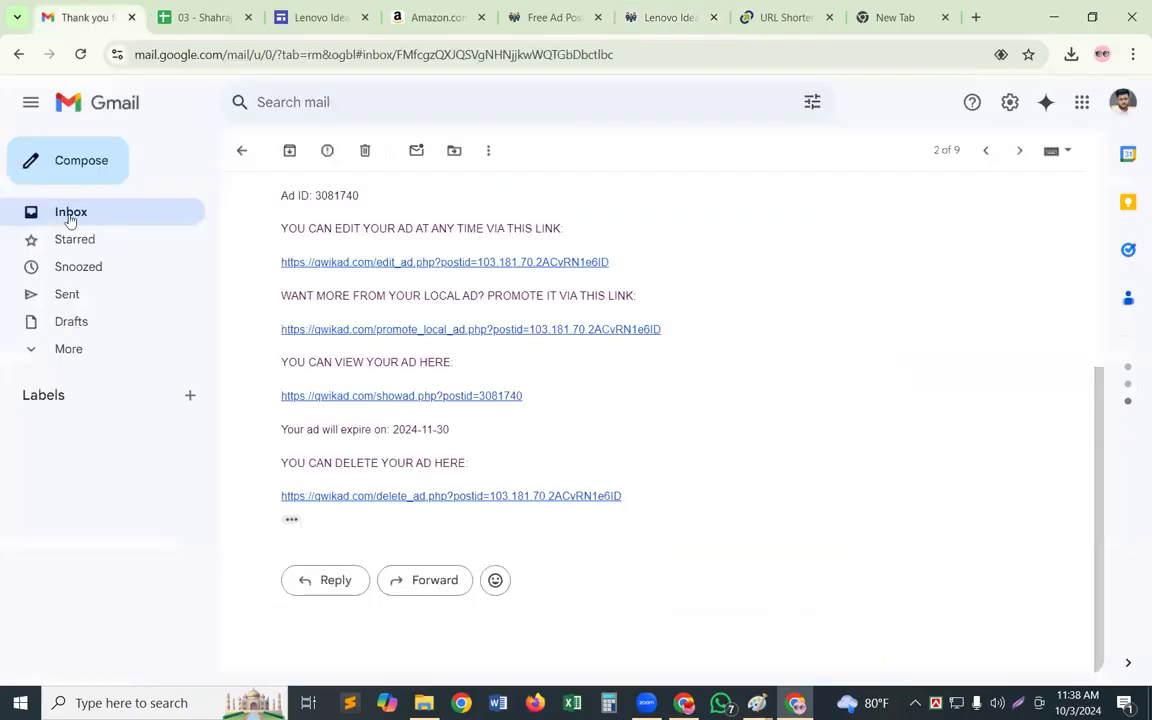
{"action": "left_click", "coordinate": [67, 214]}
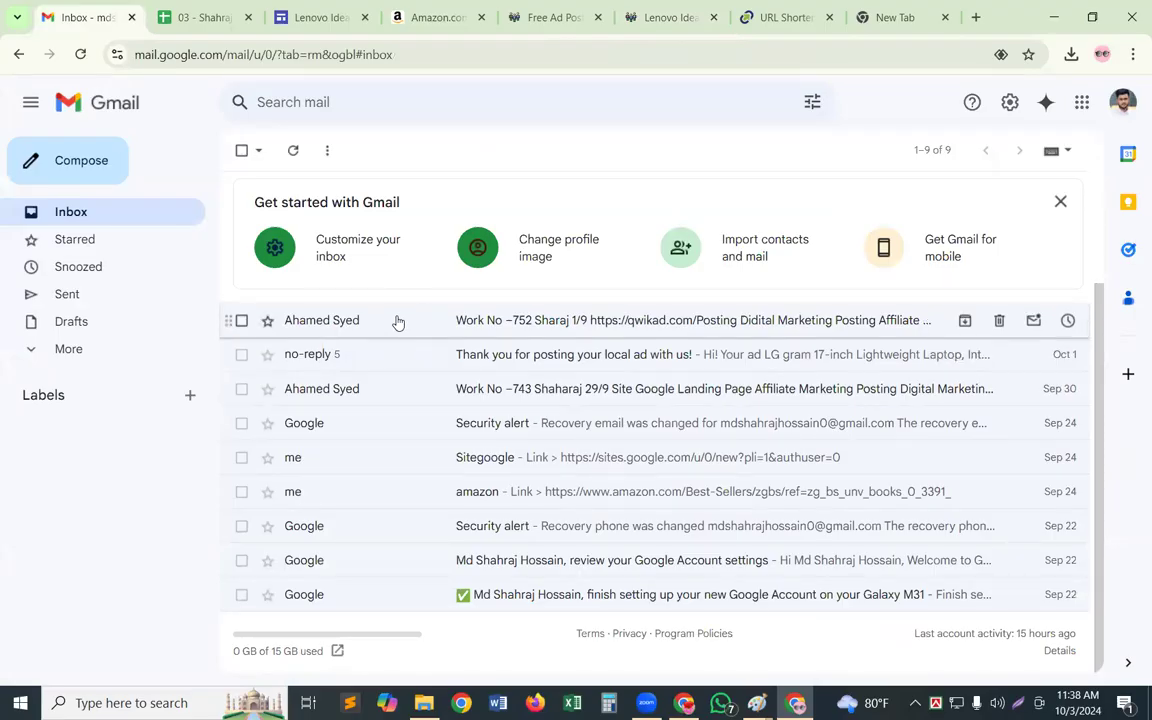
Copy the full web address of the Free Ad Posting Result page
{"action": "left_click", "coordinate": [533, 19]}
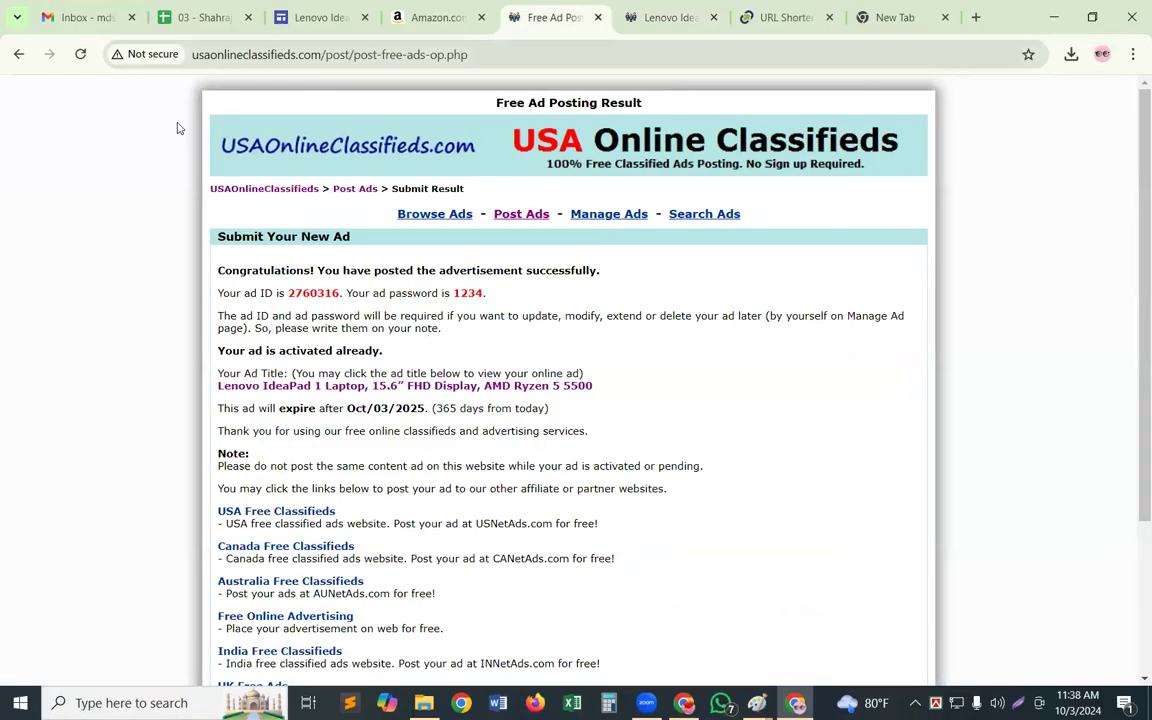
{"action": "double_click", "coordinate": [352, 55]}
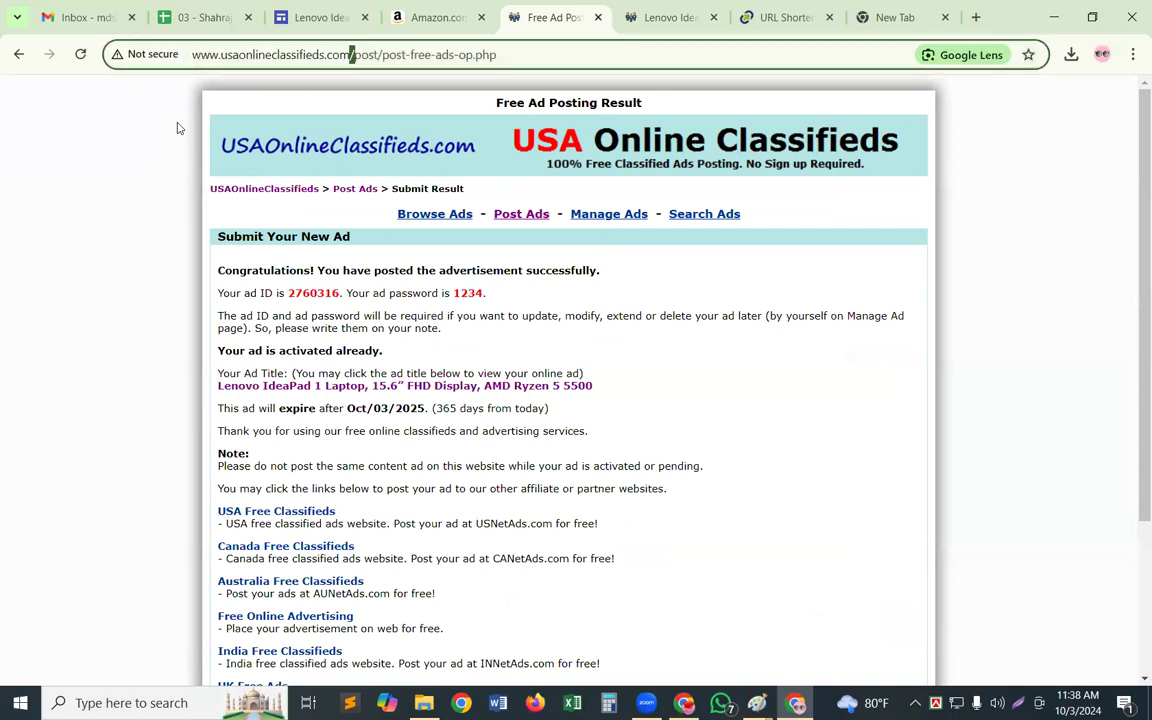
{"action": "double_click", "coordinate": [280, 55]}
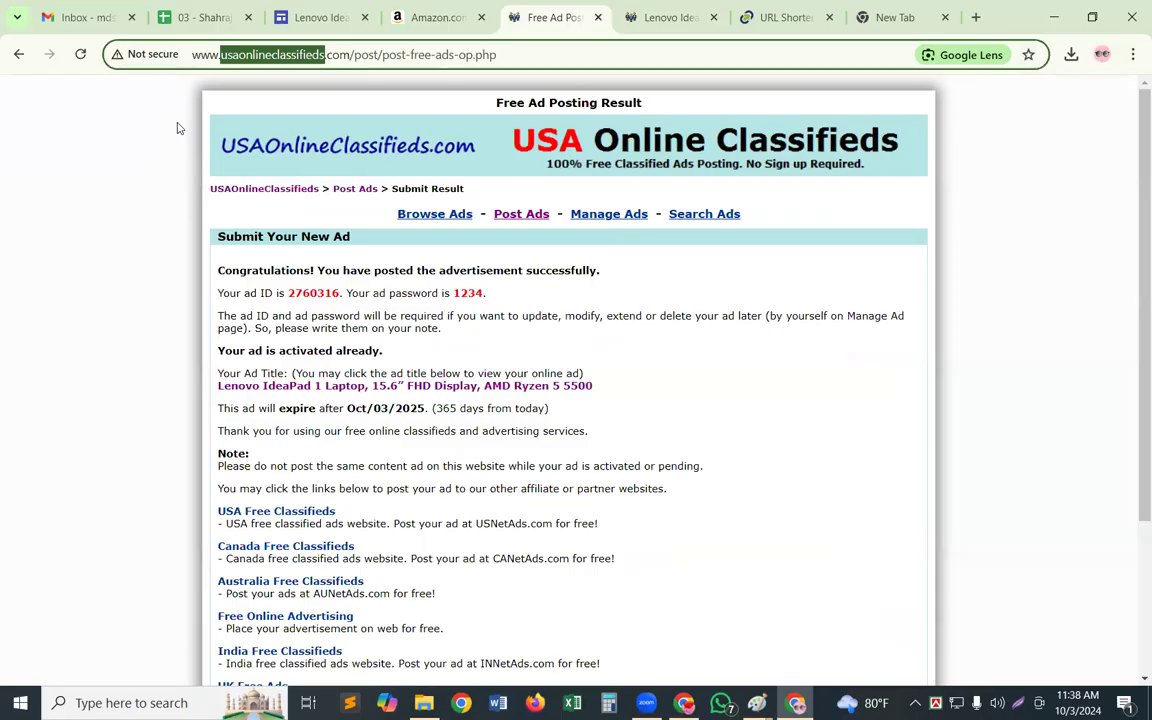
{"action": "key", "text": "ctrl+a"}
{"action": "key", "text": "ctrl+c"}
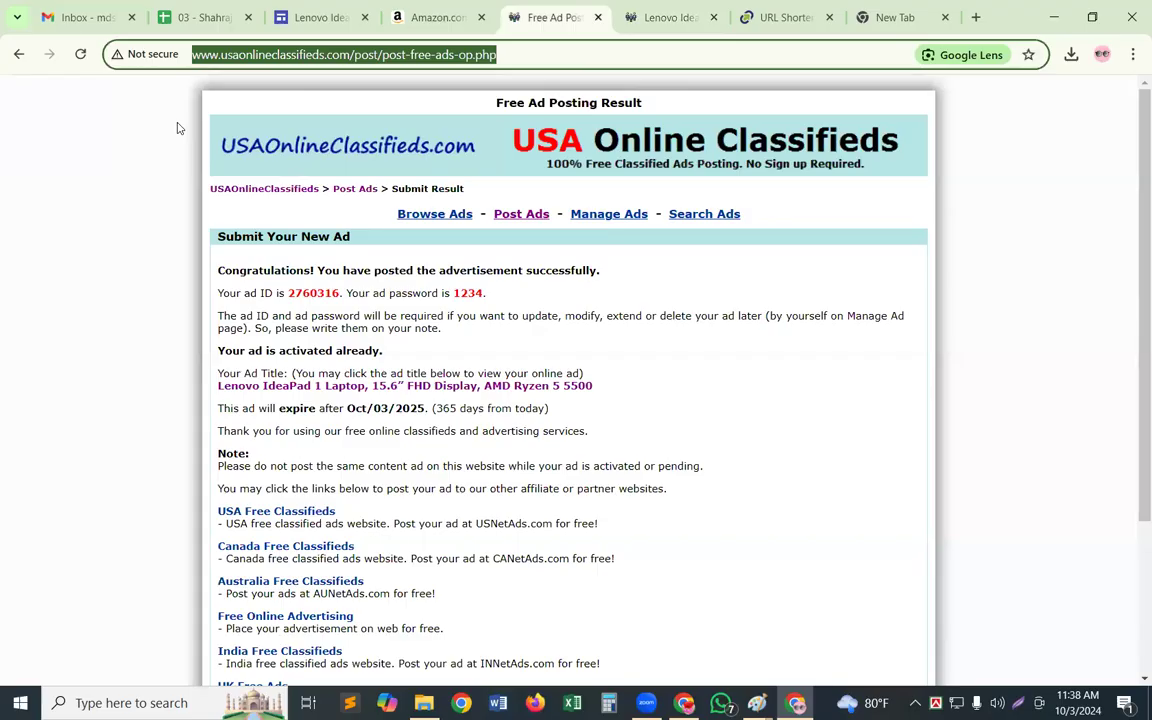
{"action": "left_click", "coordinate": [648, 9]}
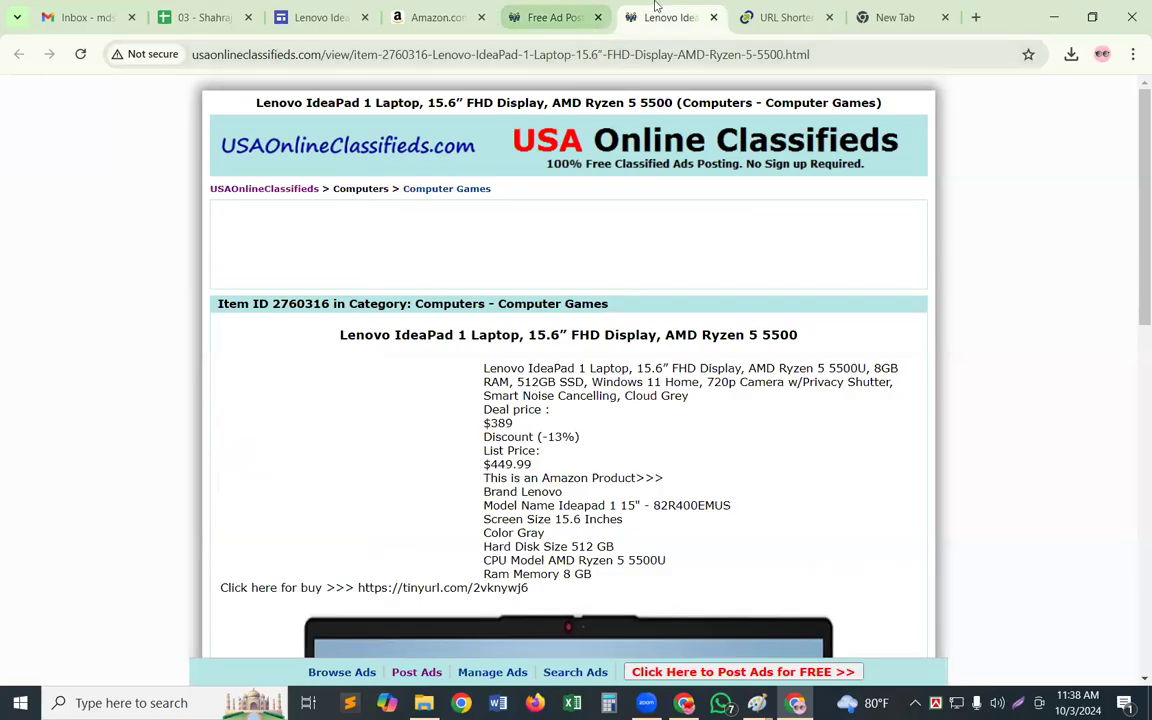
{"action": "left_click", "coordinate": [558, 18]}
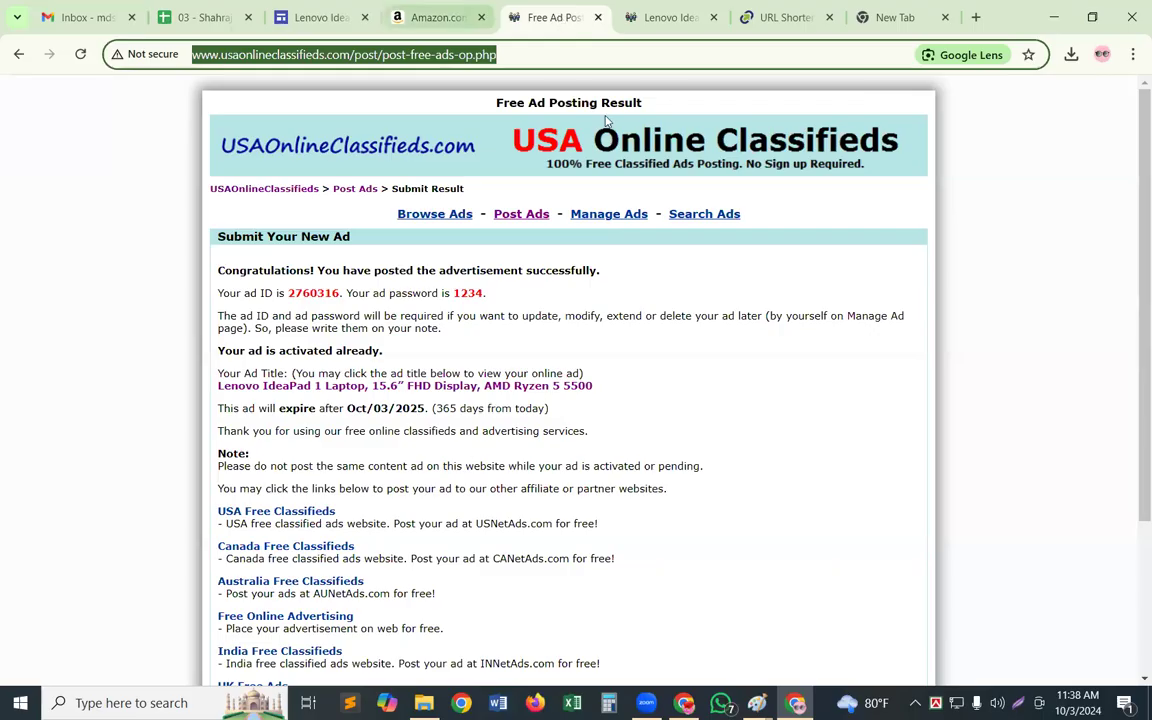
{"action": "left_click", "coordinate": [166, 9]}
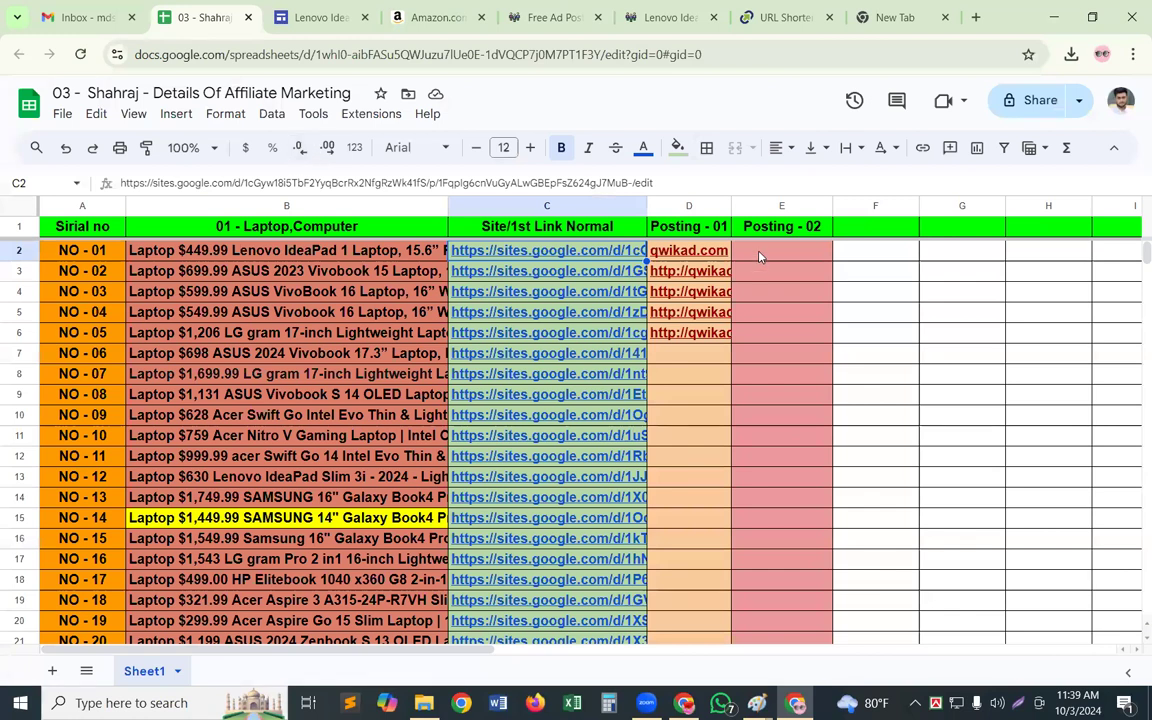
{"action": "left_click", "coordinate": [759, 257]}
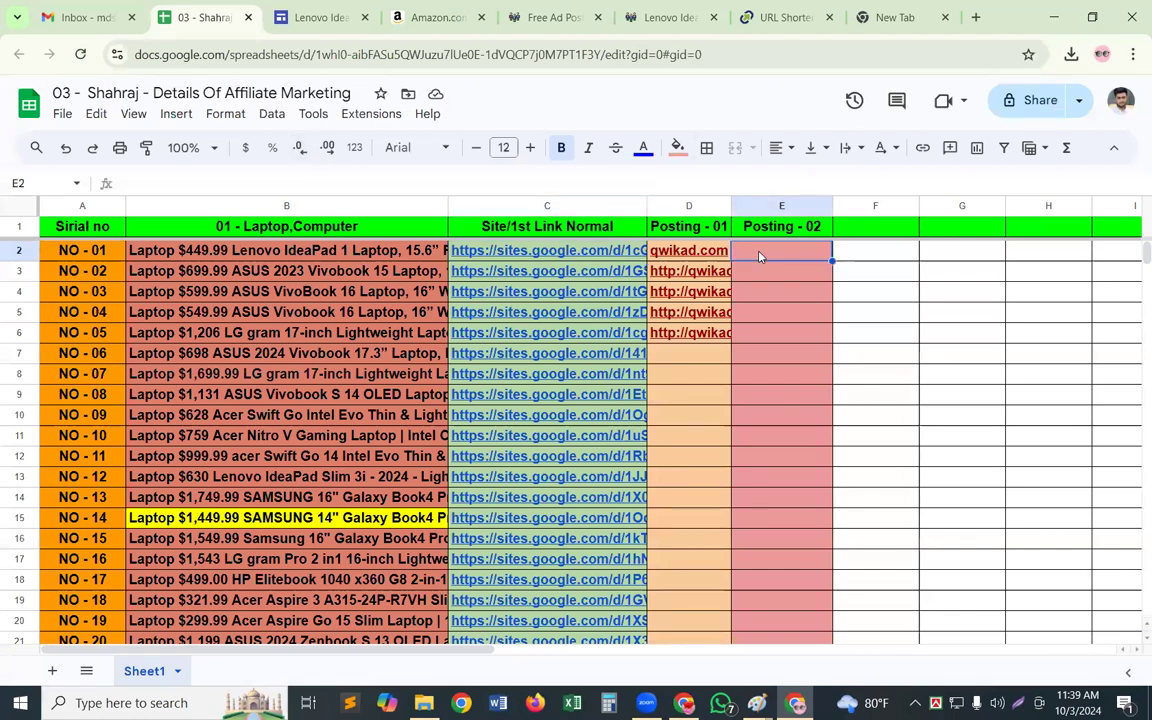
{"action": "key", "text": "ctrl+v"}
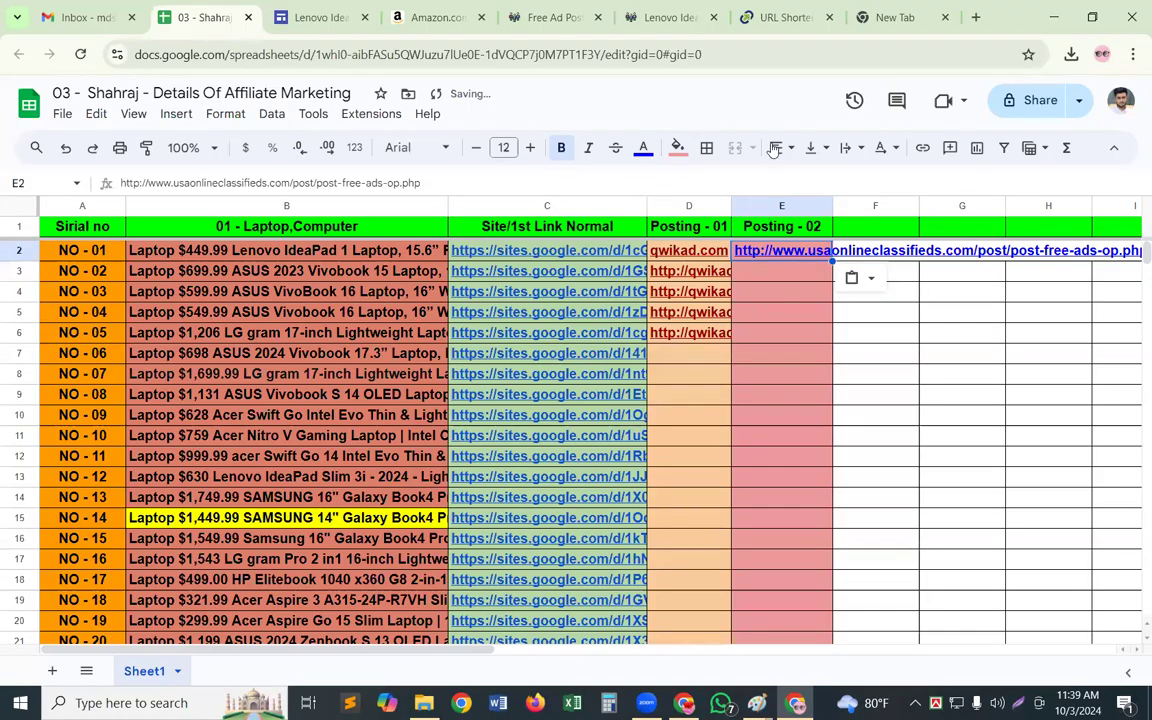
{"action": "left_click", "coordinate": [845, 147]}
{"action": "left_click", "coordinate": [902, 181]}
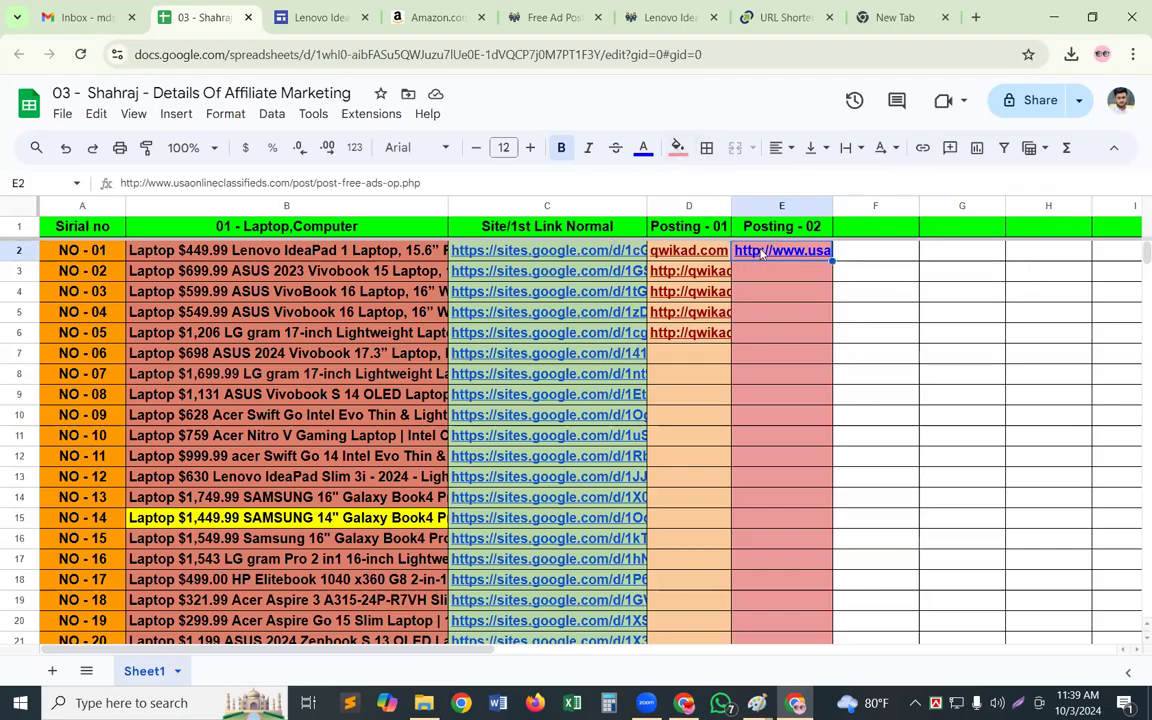
Follow the usaonlineclassifieds.com link in the NO - 01 Posting - 02 cell and go to the site's Post Ads page
{"action": "mouse_move", "coordinate": [761, 253]}
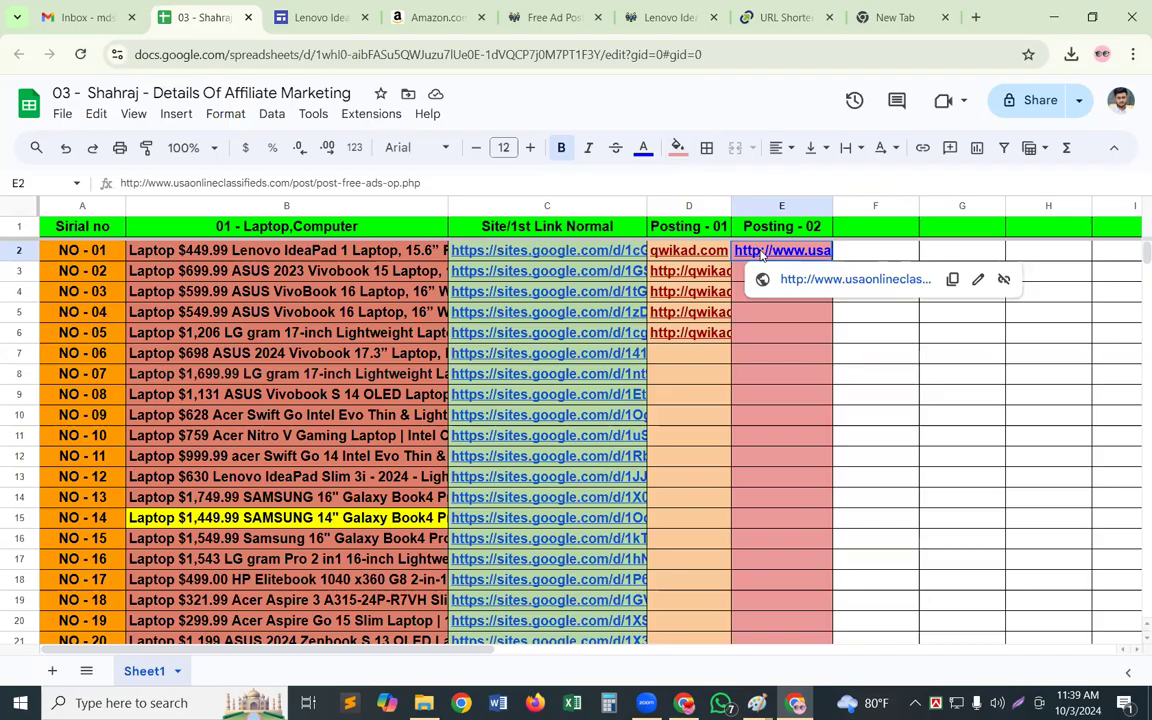
{"action": "left_click_drag", "start_coordinate": [761, 258], "coordinate": [774, 296]}
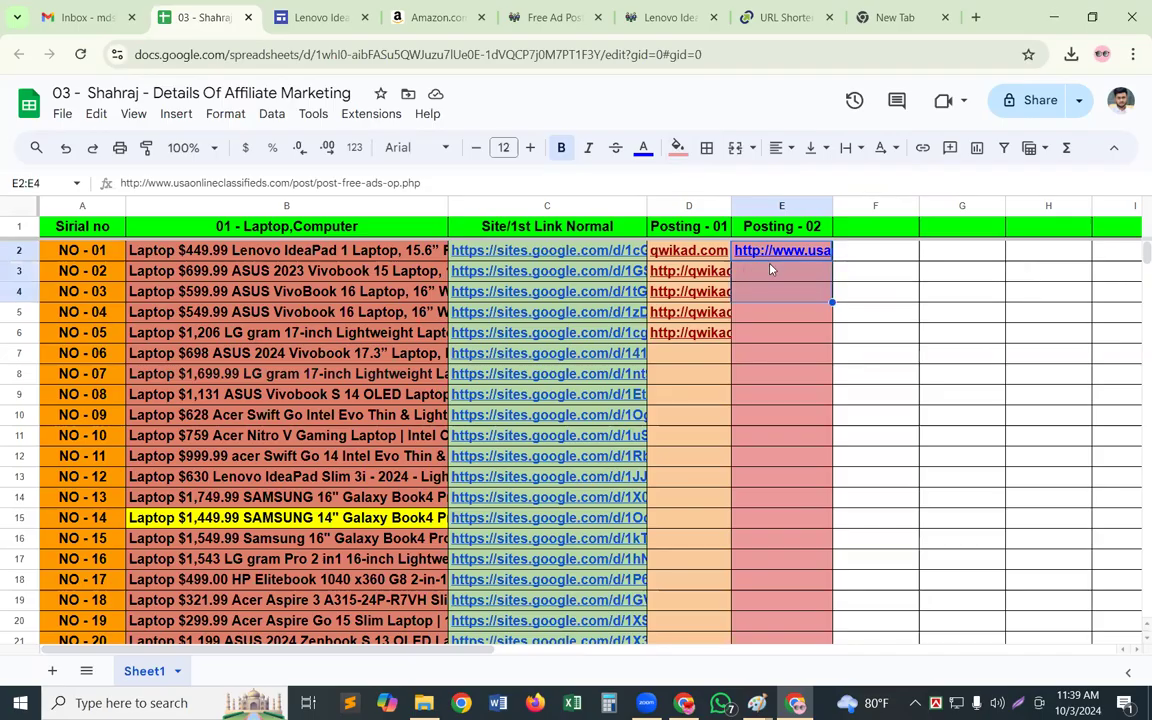
{"action": "left_click", "coordinate": [766, 331]}
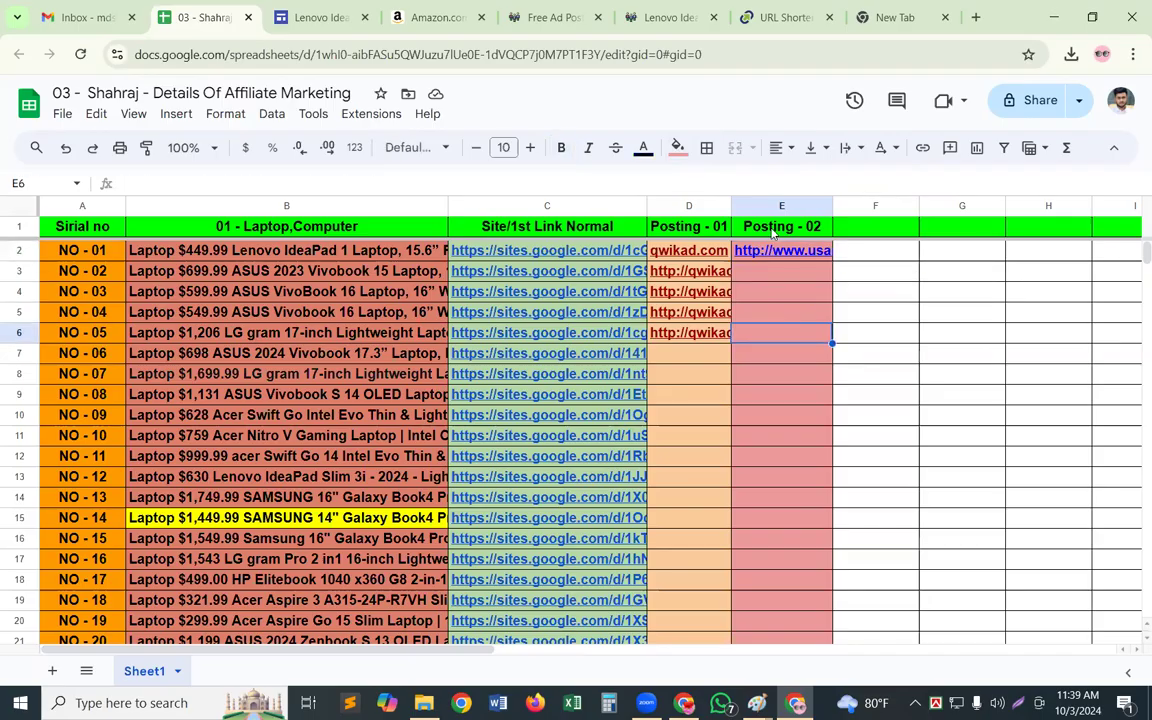
{"action": "mouse_move", "coordinate": [772, 255]}
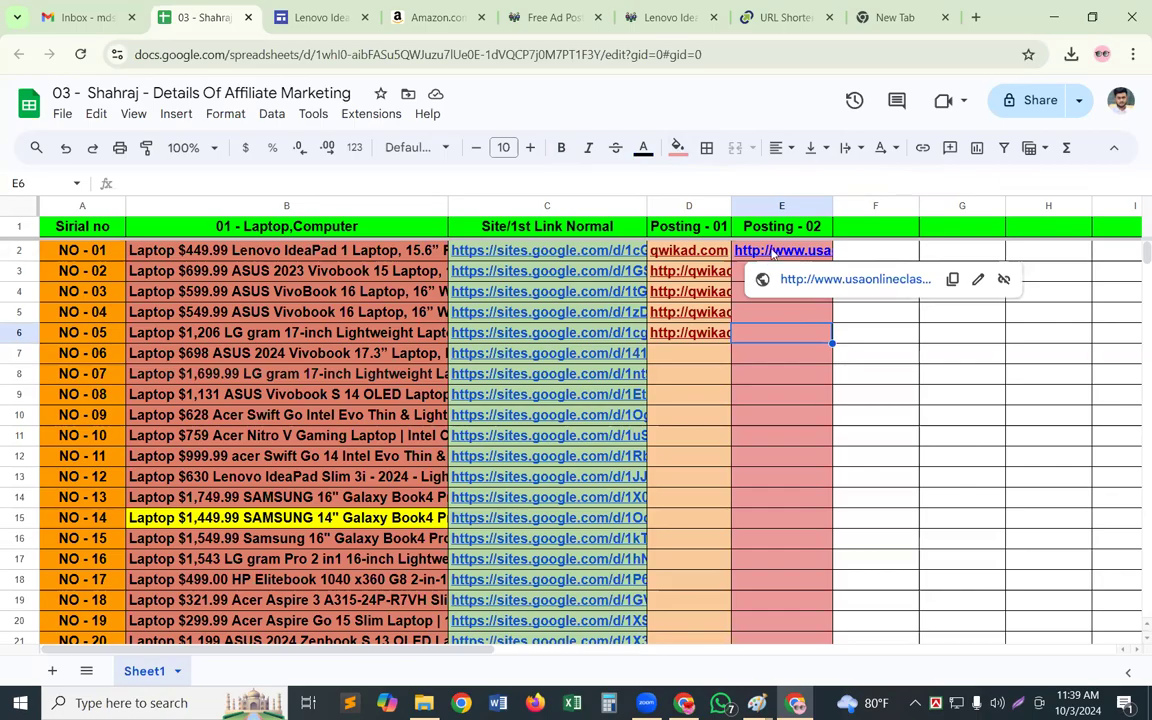
{"action": "left_click_drag", "start_coordinate": [772, 255], "coordinate": [772, 272]}
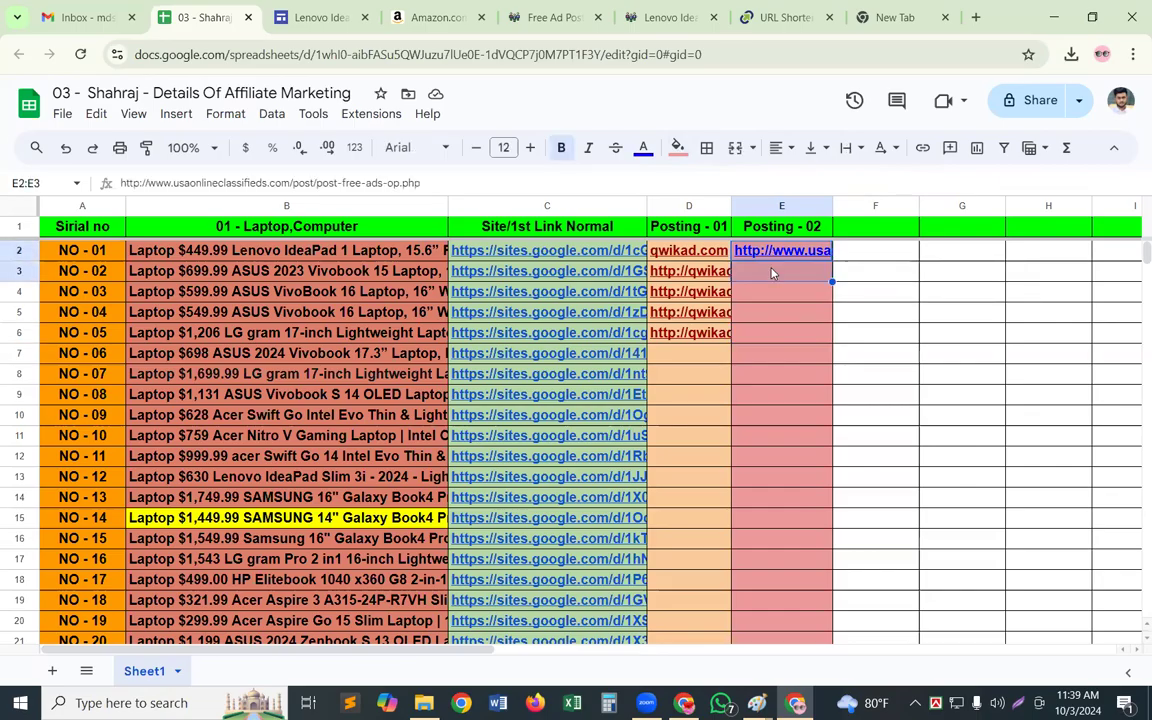
{"action": "left_click", "coordinate": [772, 273]}
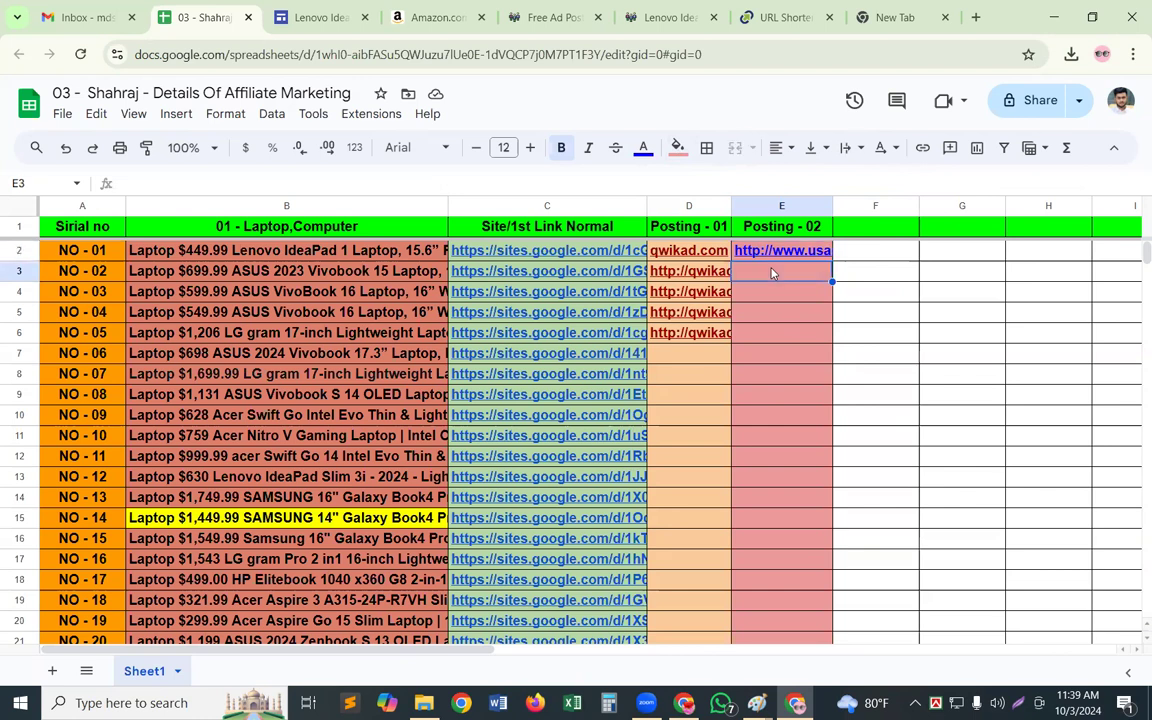
{"action": "mouse_move", "coordinate": [771, 254]}
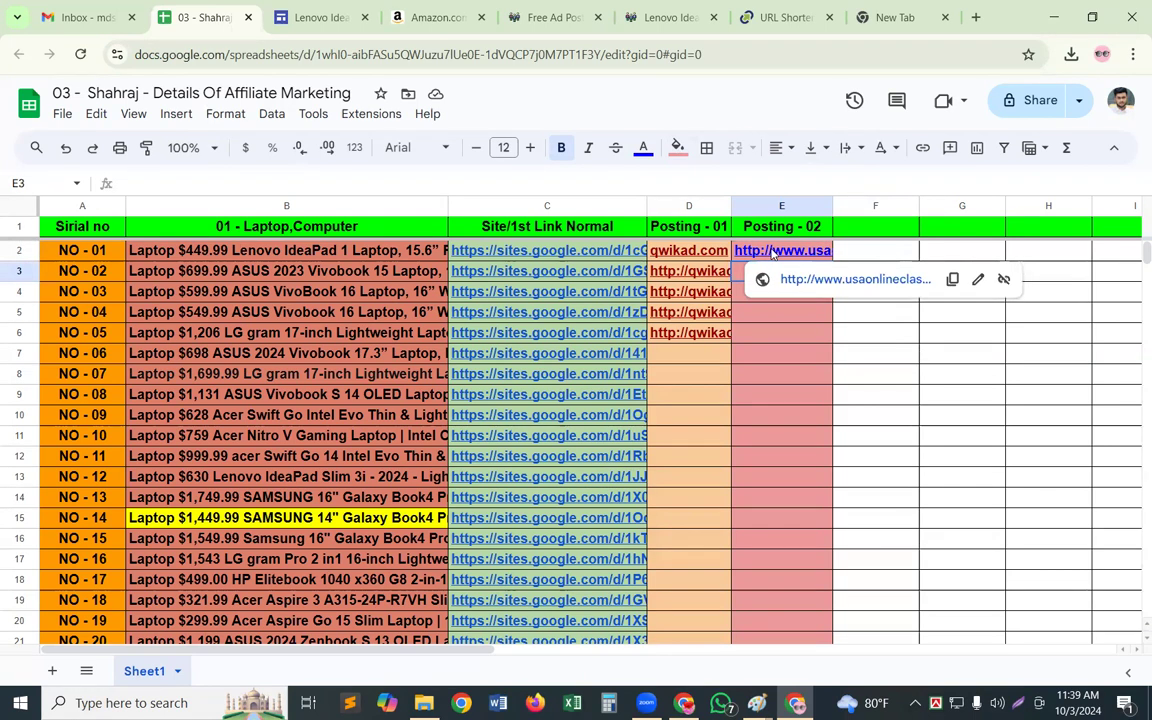
{"action": "left_click", "coordinate": [813, 283]}
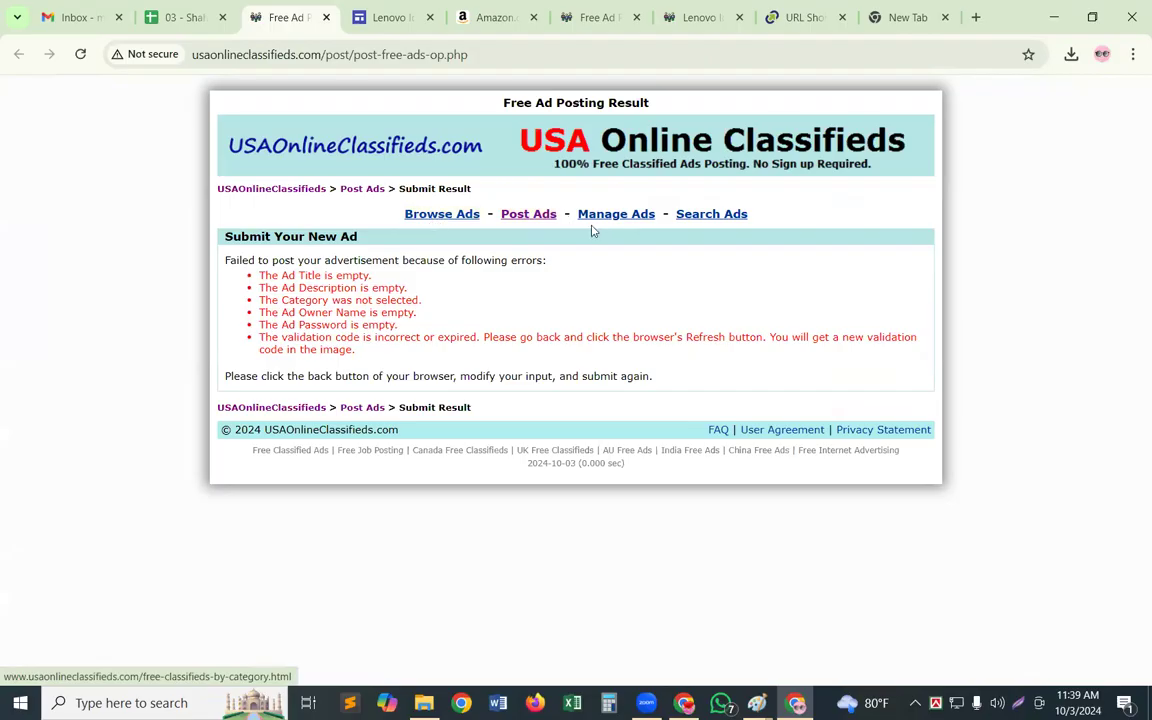
{"action": "left_click", "coordinate": [536, 221]}
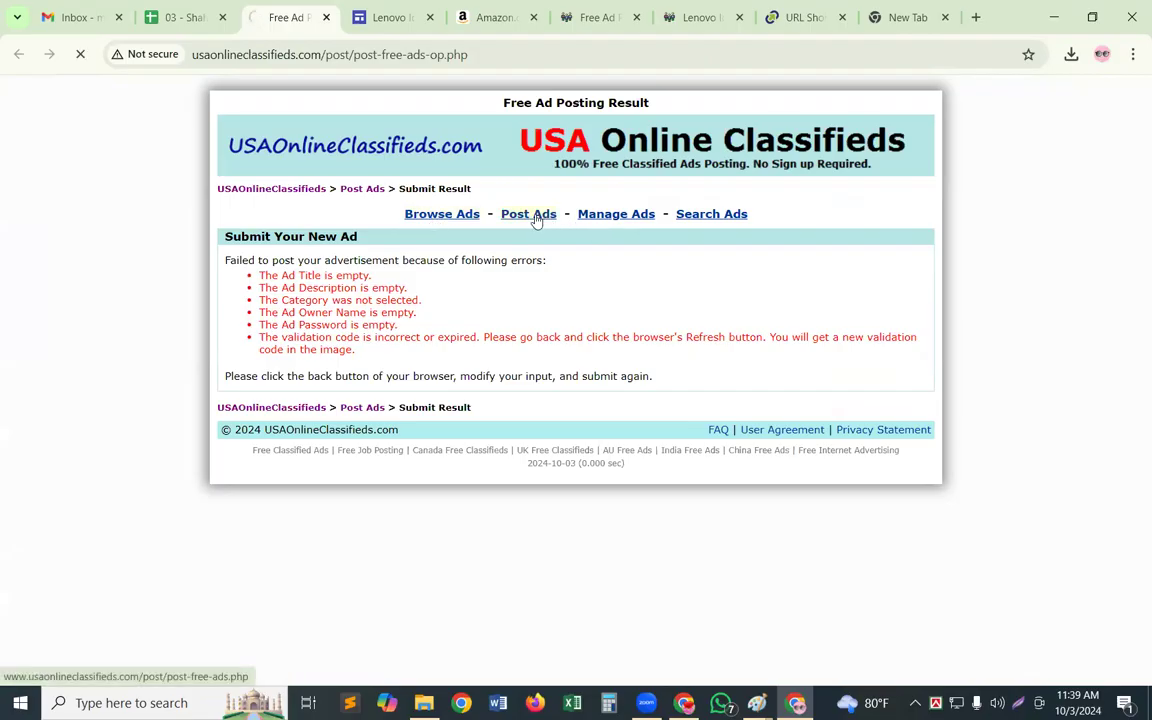